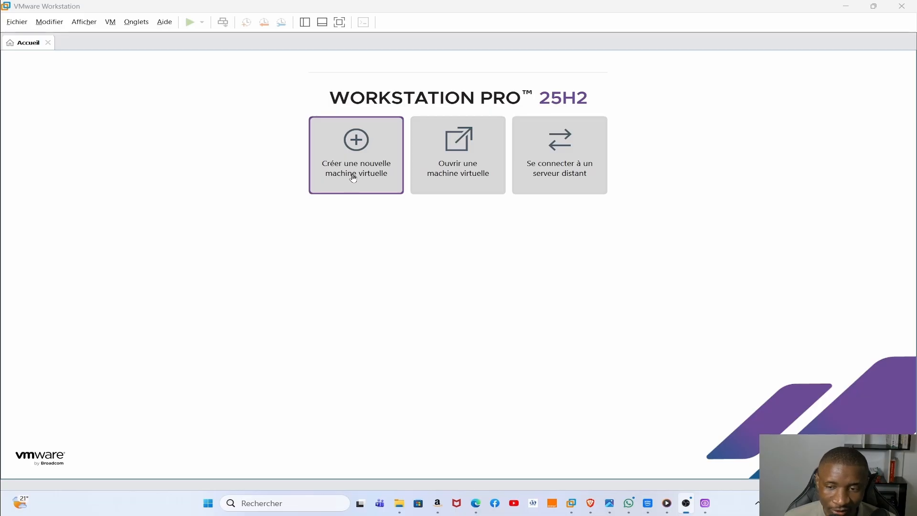
- Glance at the Fichier menu, then start the New Virtual Machine wizard from the 'Créer une nouvelle machine virtuelle' tile
click(18, 24)
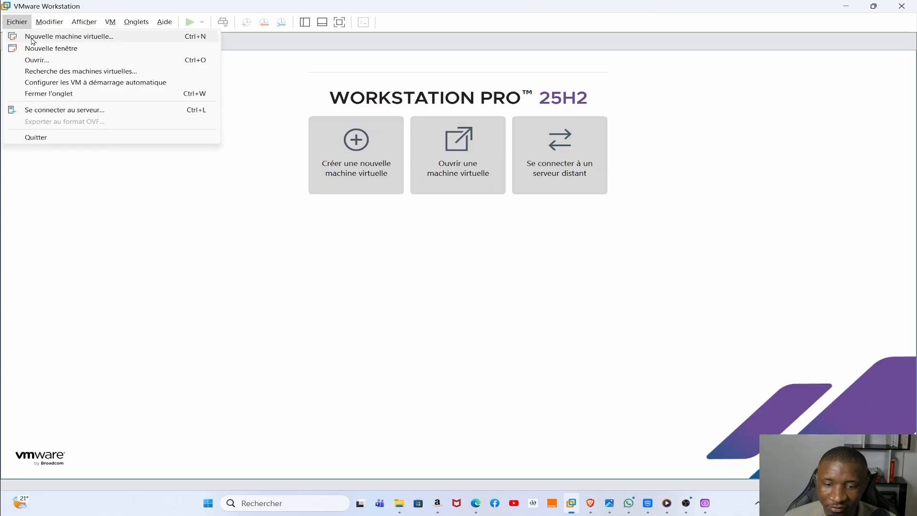
click(315, 218)
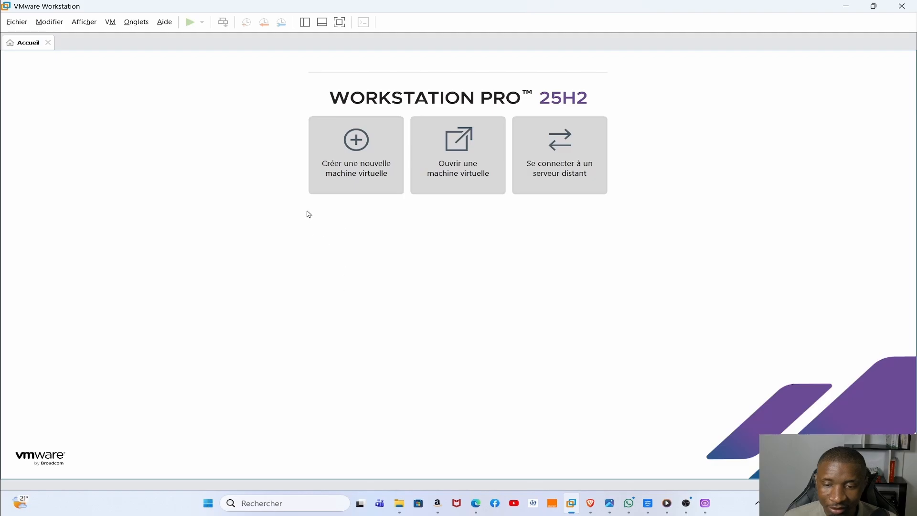
click(362, 171)
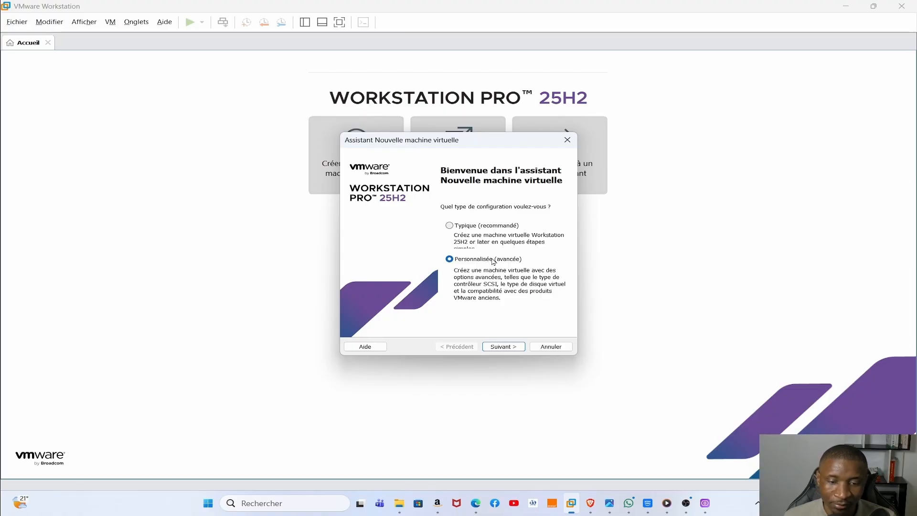
- Pass the welcome and hardware compatibility pages and choose to install the operating system later
click(501, 349)
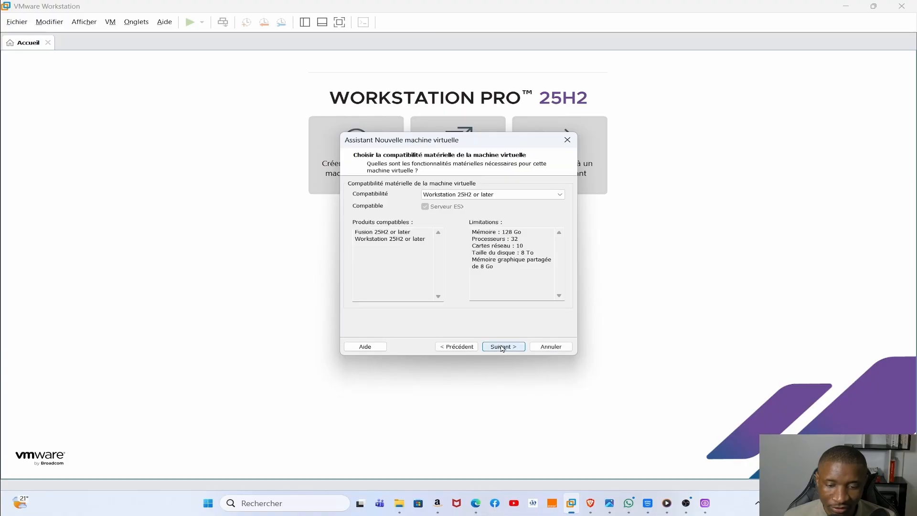
click(500, 346)
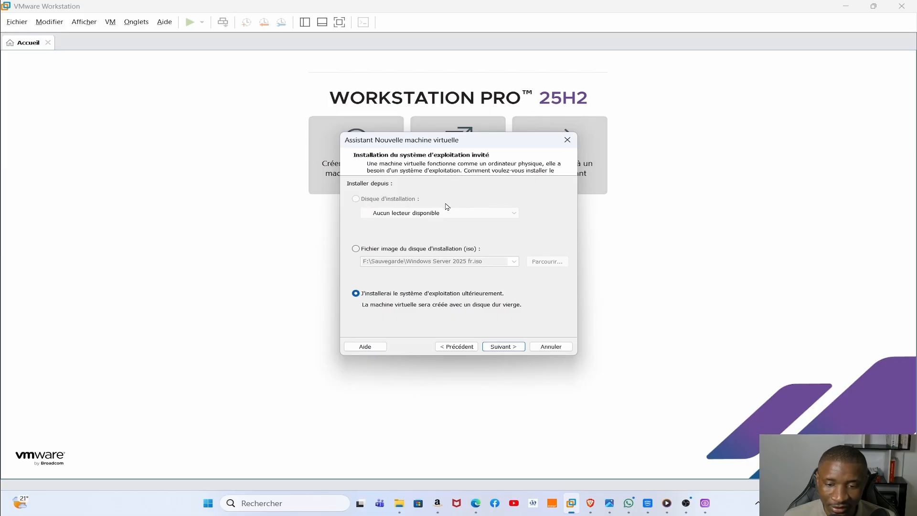
click(356, 249)
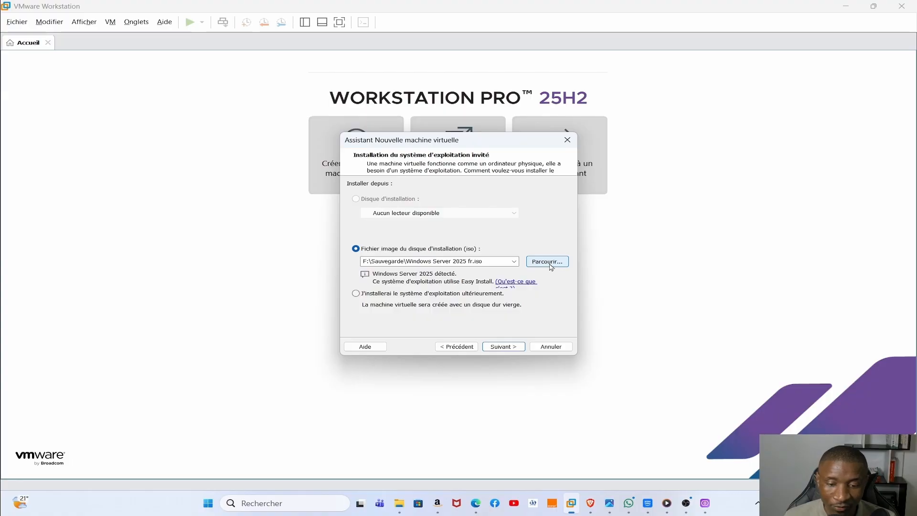
click(356, 294)
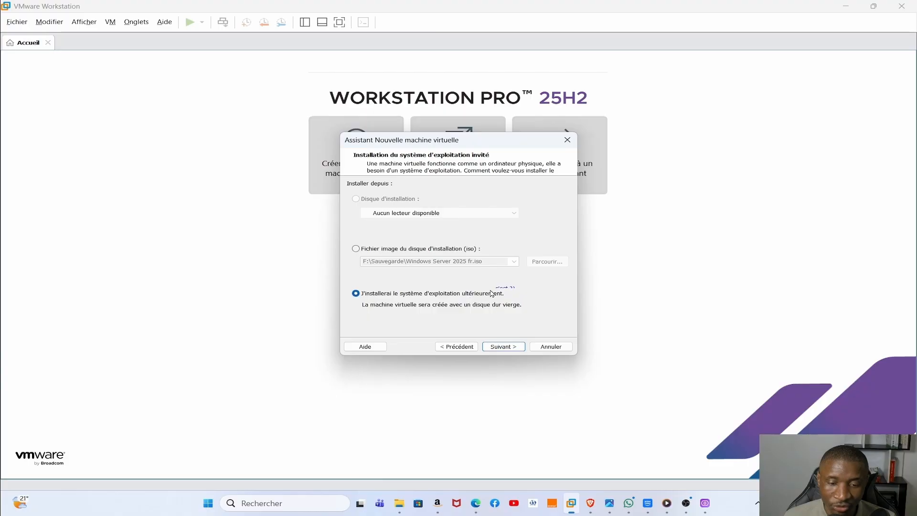
click(501, 347)
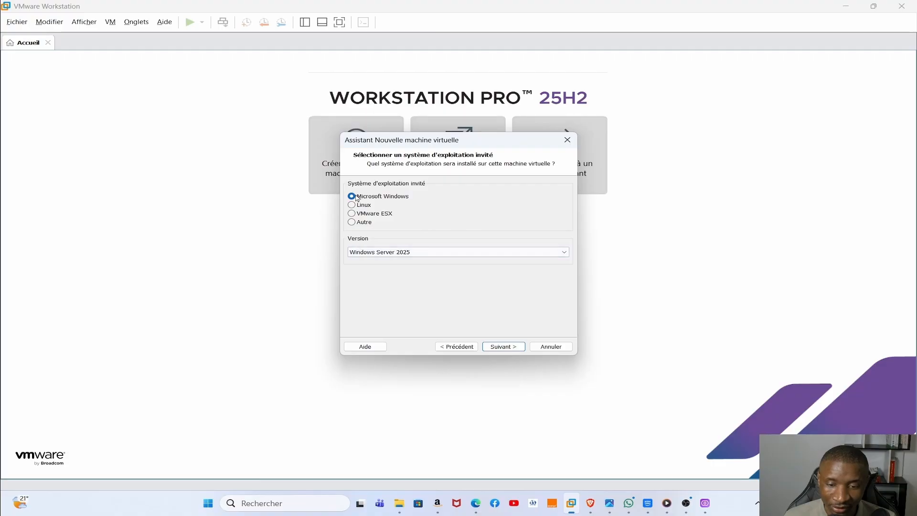
- Keep Microsoft Windows with version Windows Server 2025 as the guest OS and continue
click(480, 253)
scroll(479, 253, up, 3)
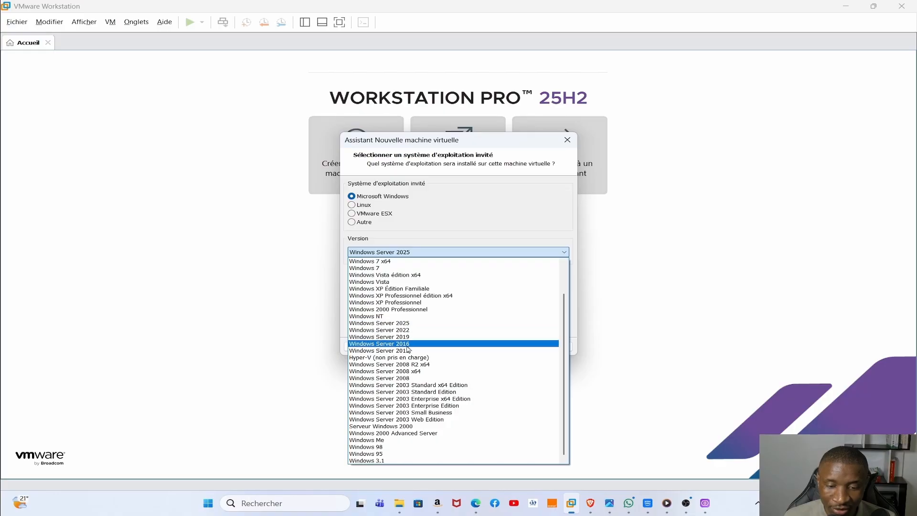
click(398, 327)
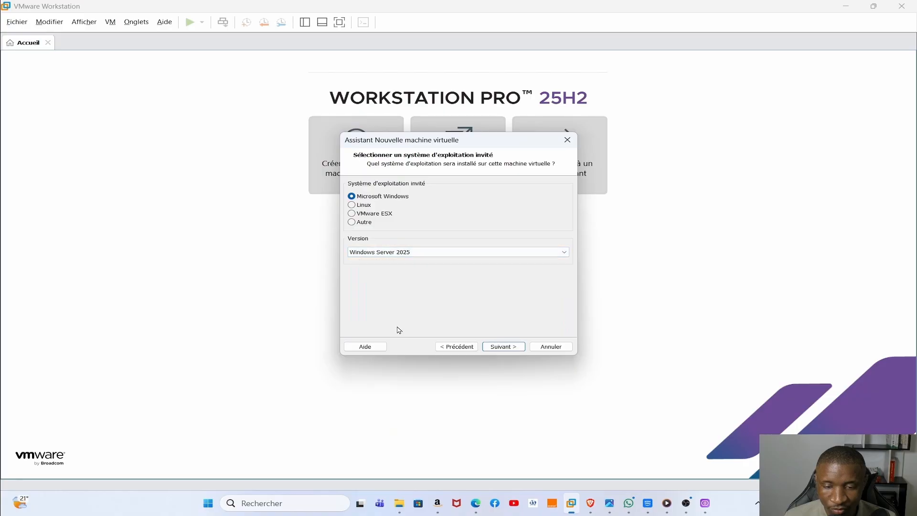
click(496, 345)
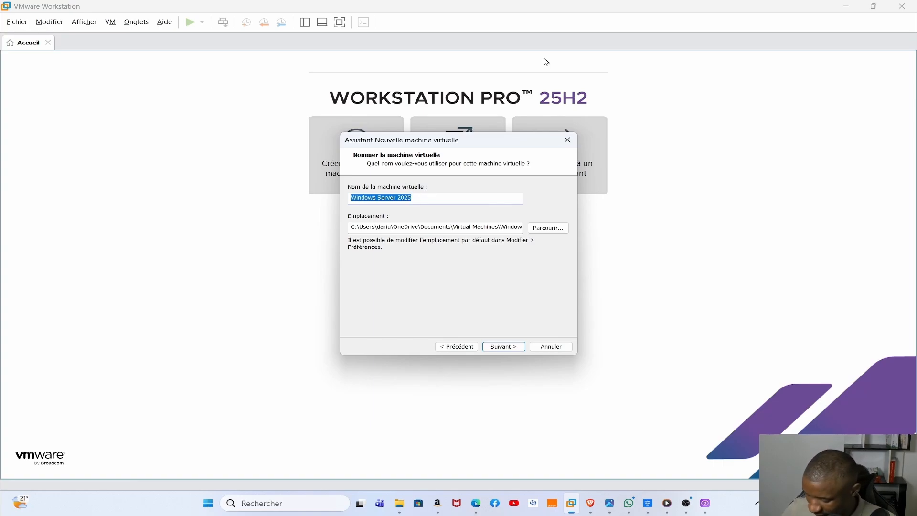
- Rename the virtual machine to Srv-1
key(BackSpace)
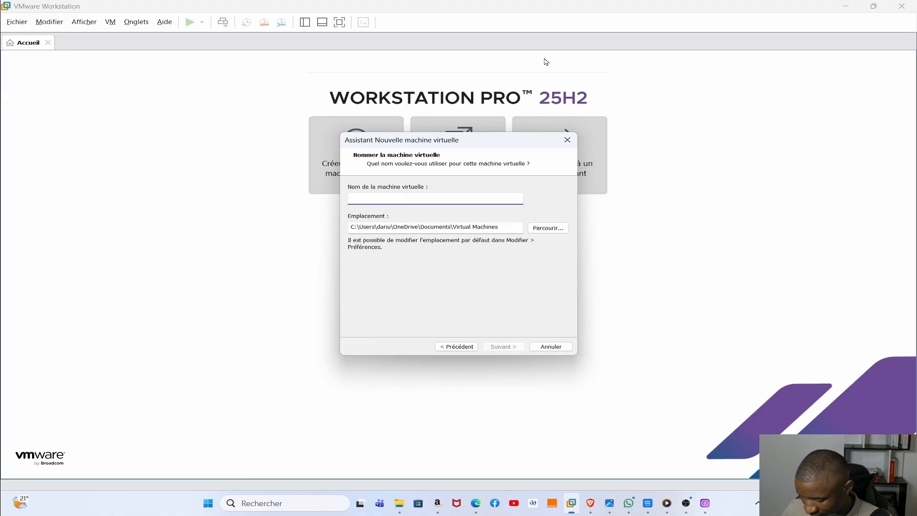
text(Srv1)
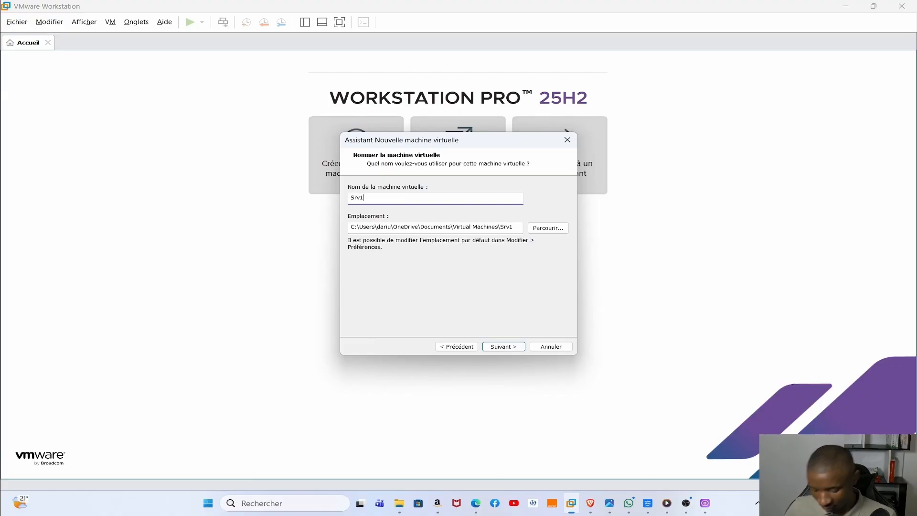
key(BackSpace)
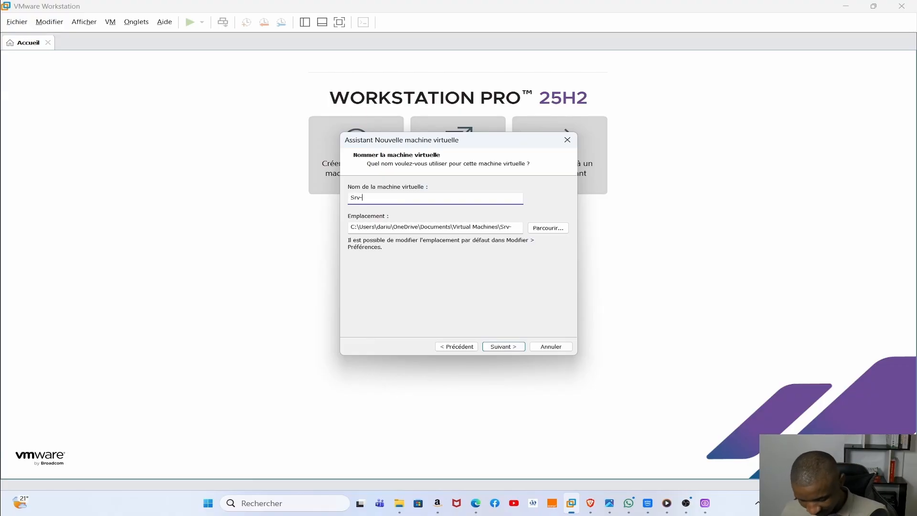
text(-1)
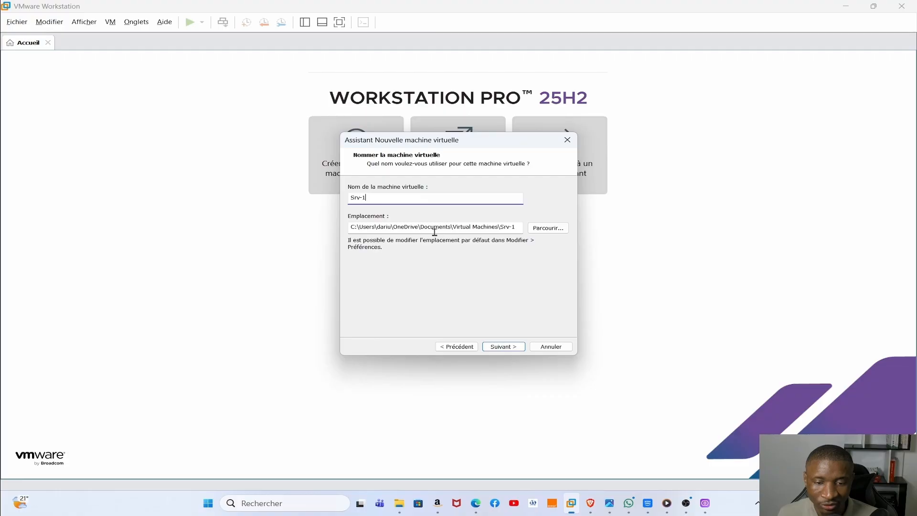
- Store the virtual machine in the BASE SRV folder on Extreme SSD (F:) and continue
click(539, 233)
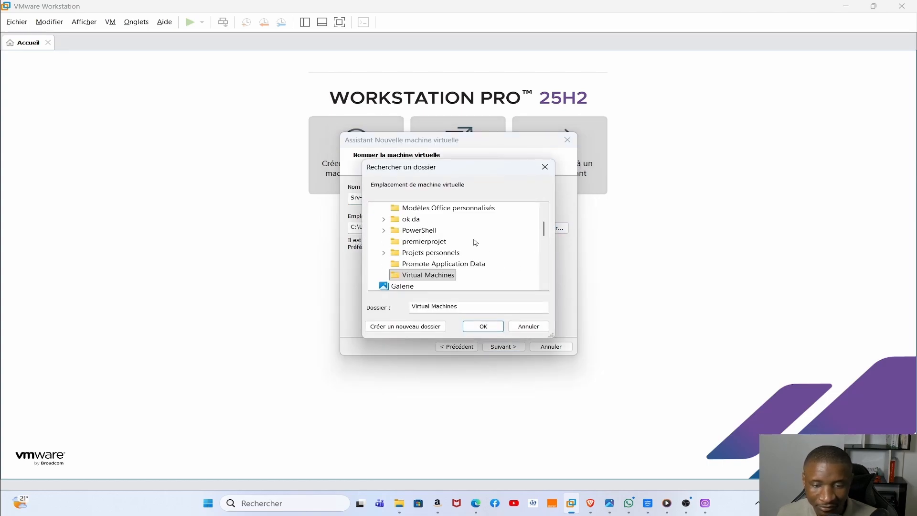
scroll(462, 233, down, 3)
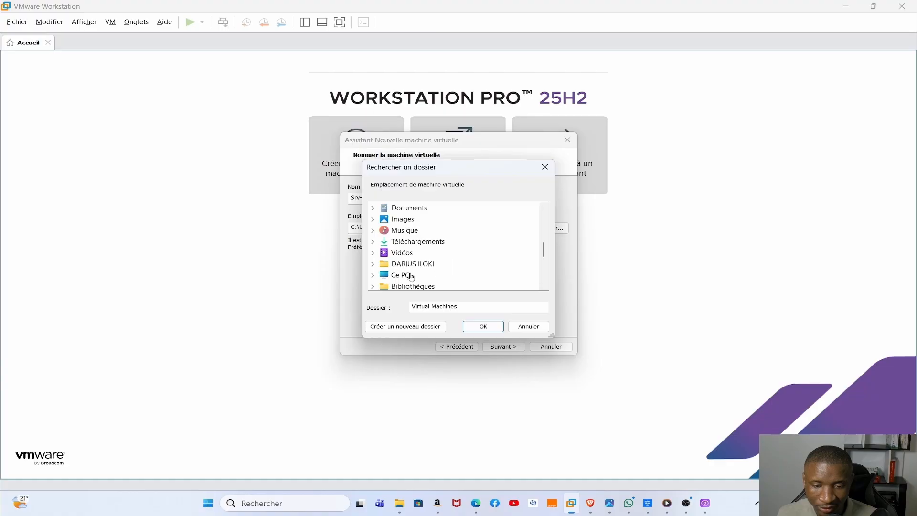
scroll(411, 276, down, 2)
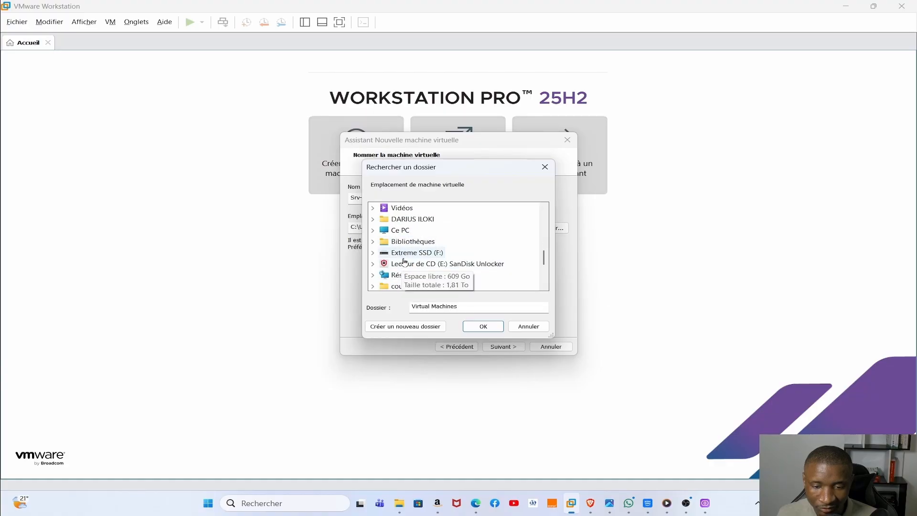
click(403, 256)
scroll(439, 248, down, 3)
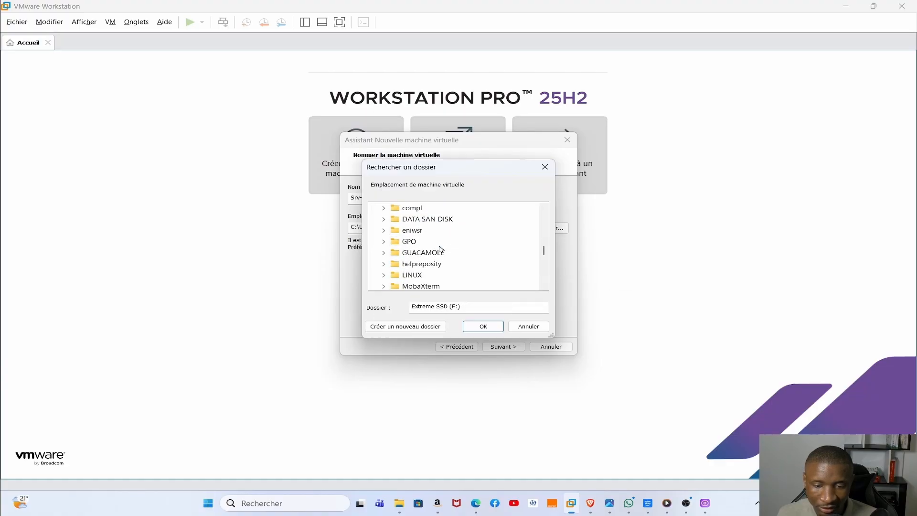
scroll(440, 249, up, 2)
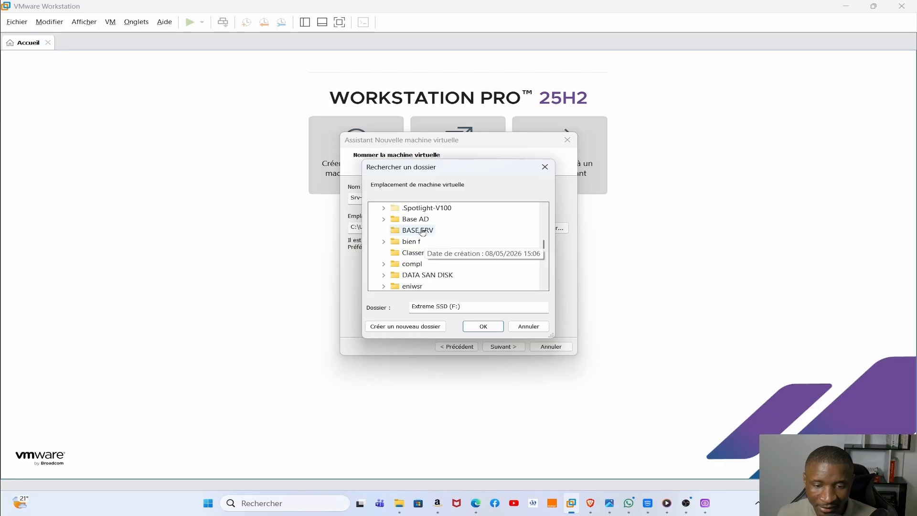
click(422, 231)
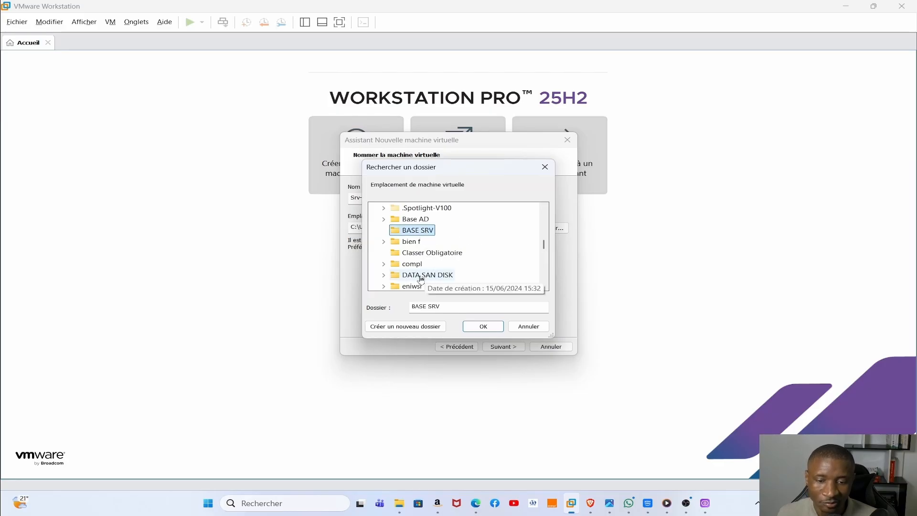
click(480, 326)
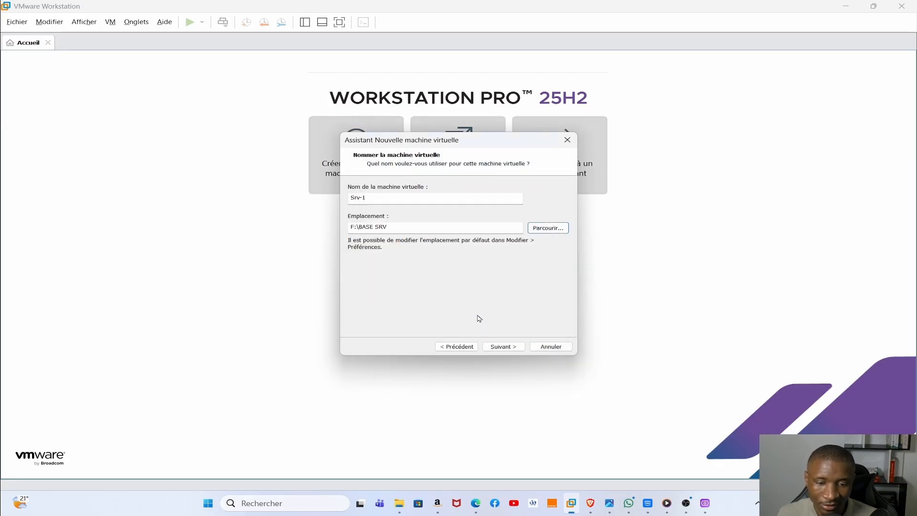
click(504, 347)
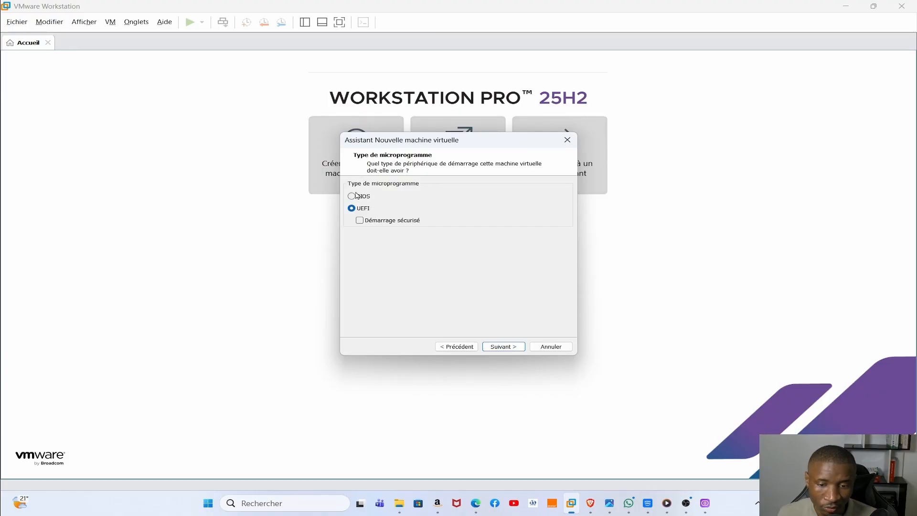
- Enable UEFI Secure Boot and configure 1 processor with 2 cores per processor
click(361, 223)
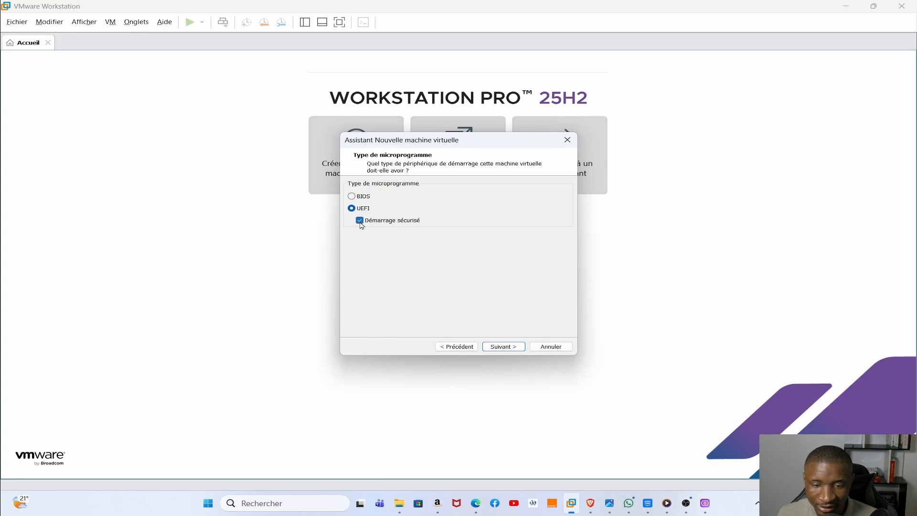
click(502, 346)
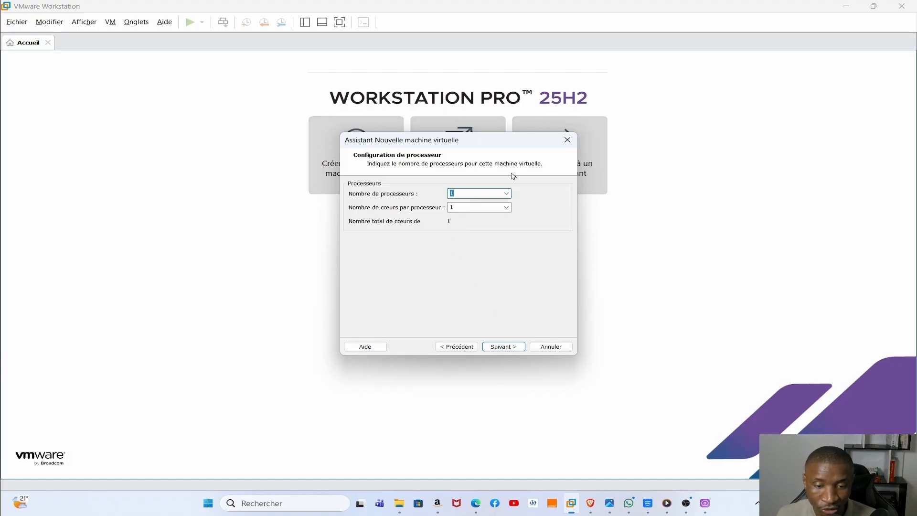
click(509, 196)
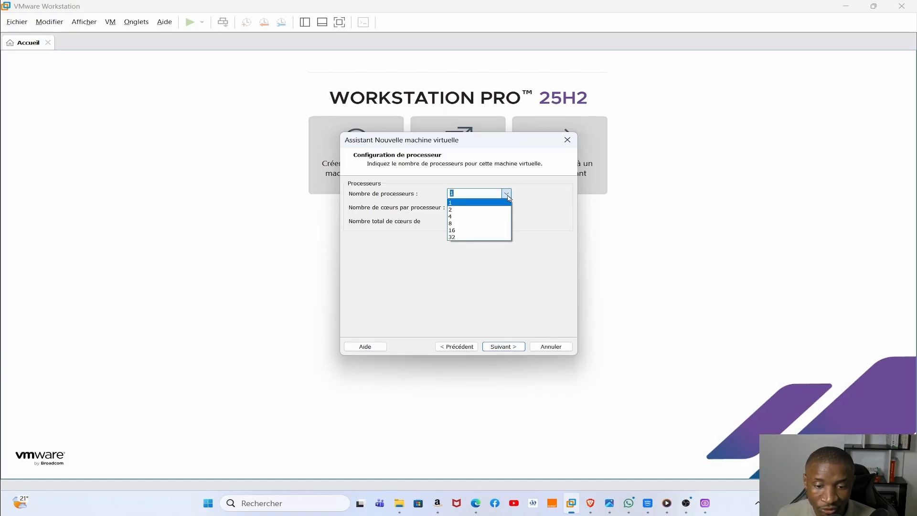
click(509, 197)
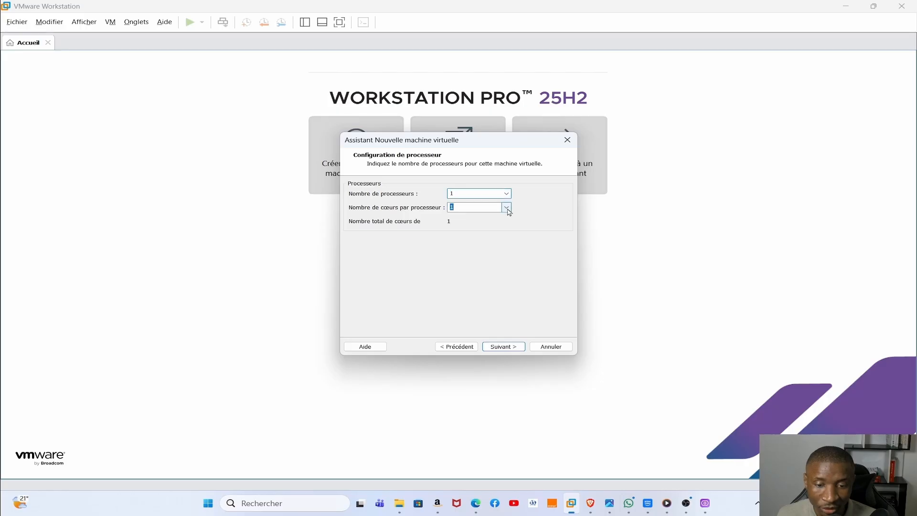
click(507, 208)
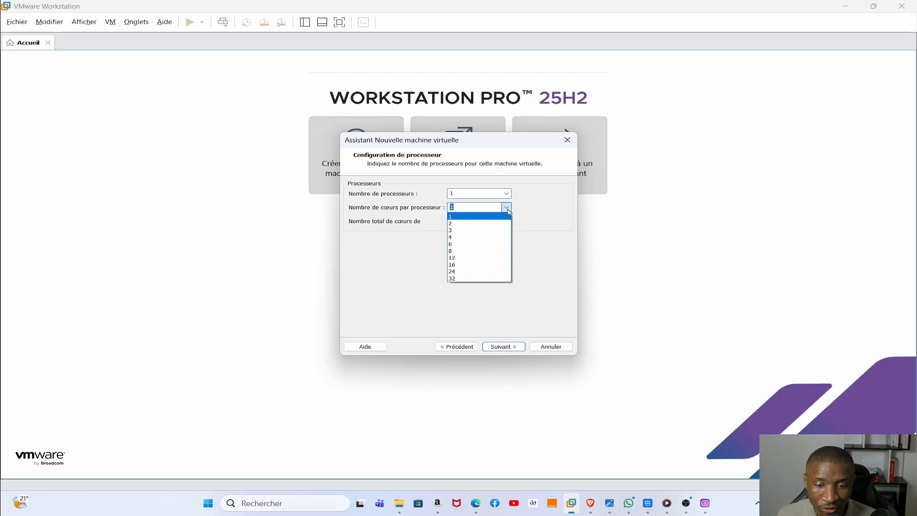
click(481, 223)
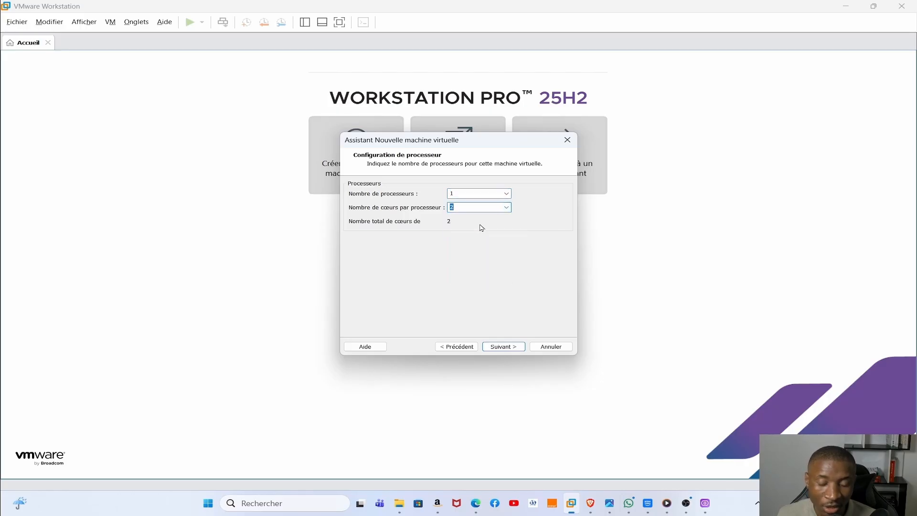
click(497, 346)
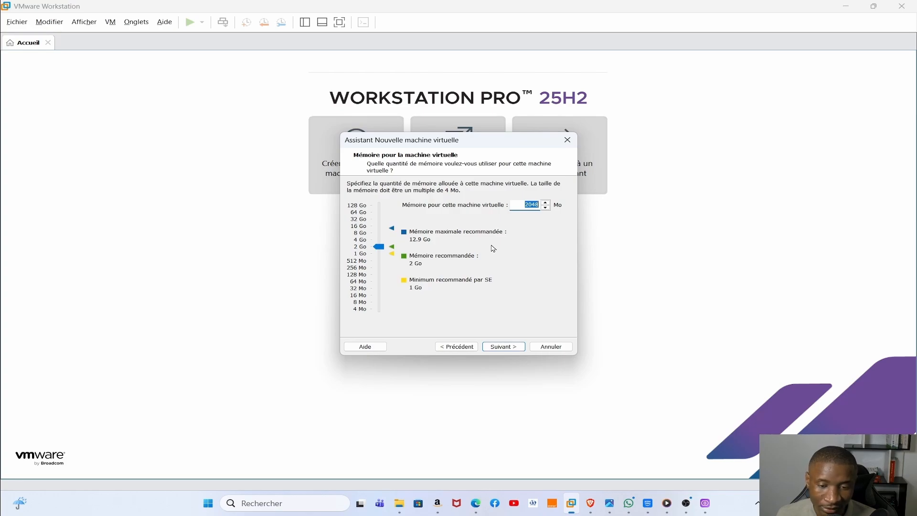
- Give the VM 4 GB (4096 MB) of memory and keep NAT networking
click(372, 239)
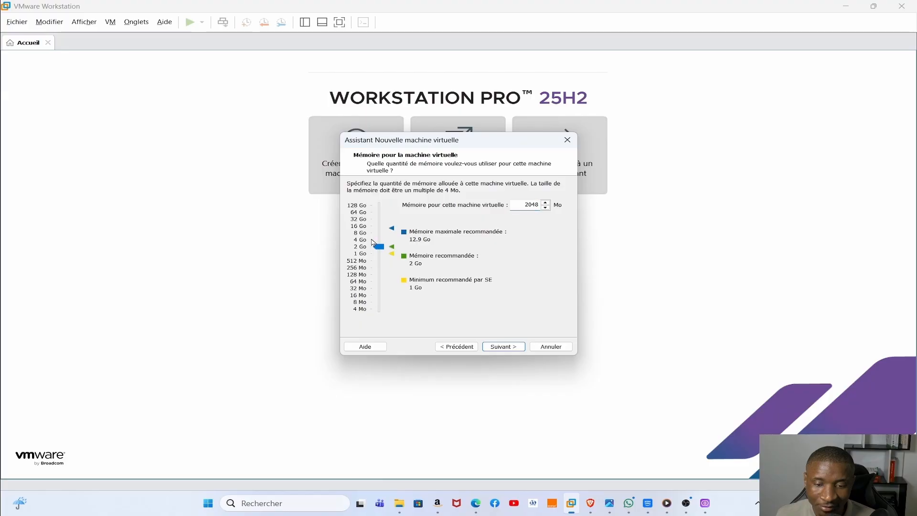
click(375, 240)
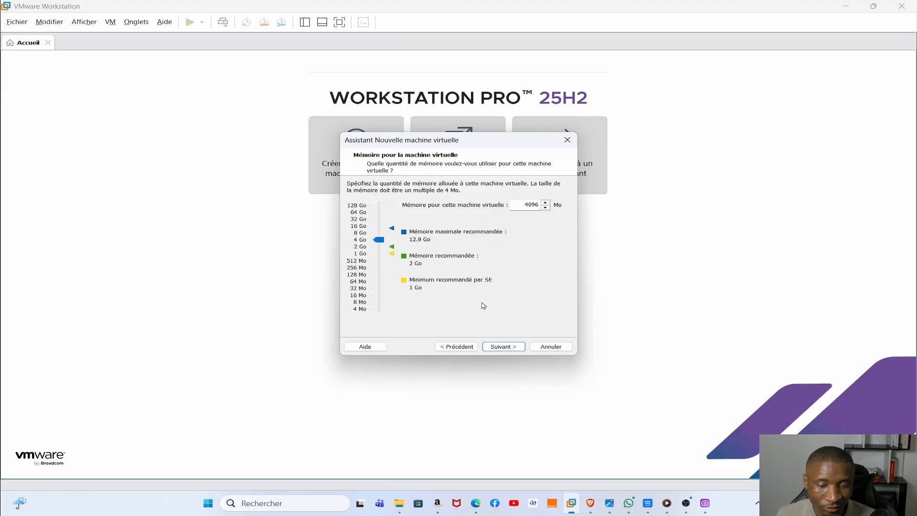
click(506, 348)
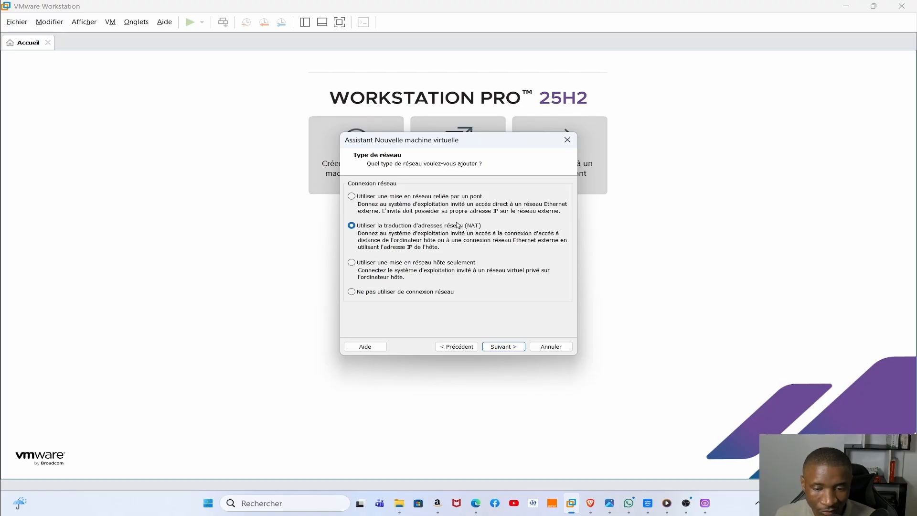
click(352, 264)
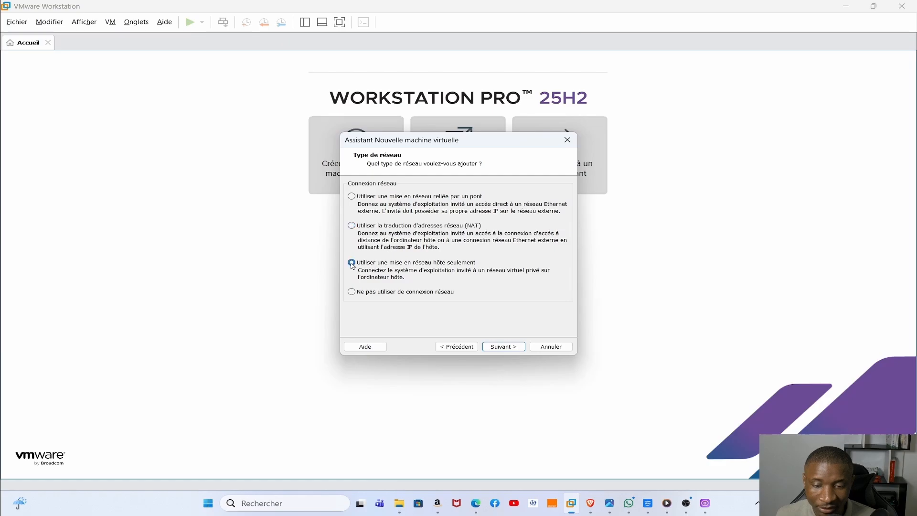
click(352, 227)
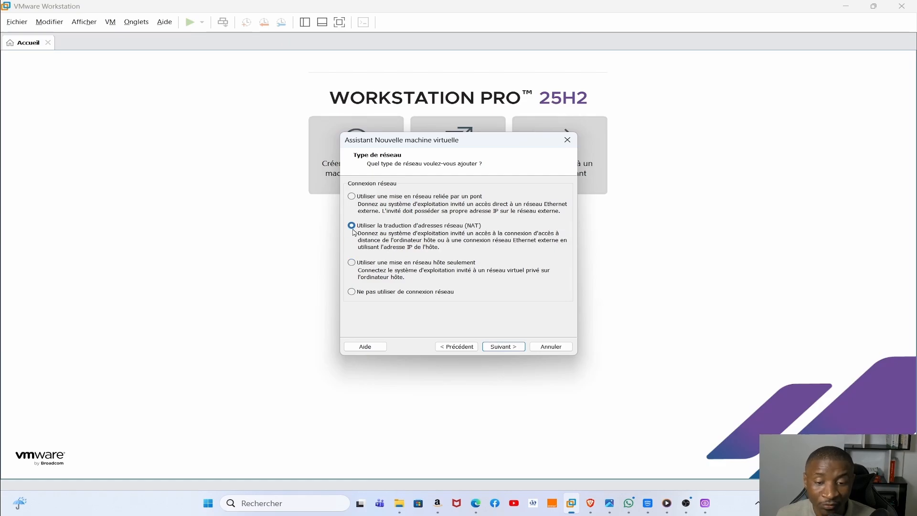
click(502, 346)
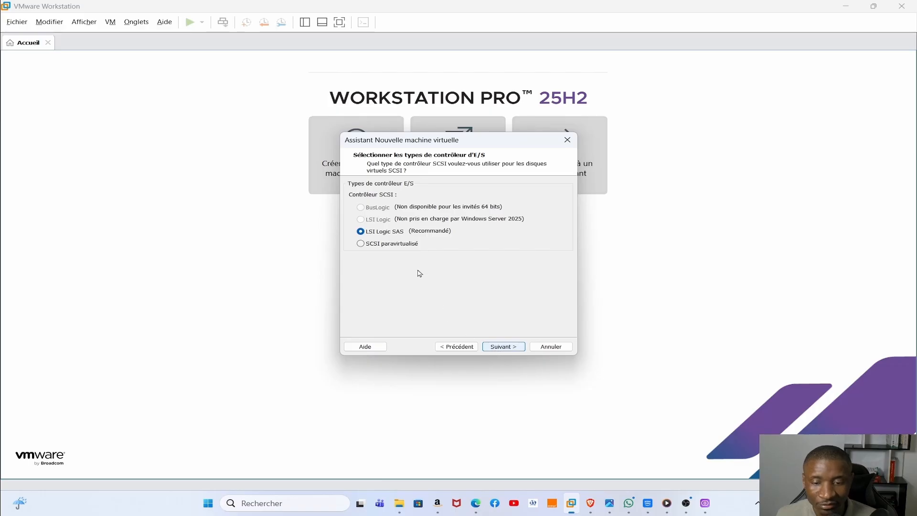
- Accept the LSI Logic SAS controller, the NVMe disk type and a new virtual disk
click(502, 348)
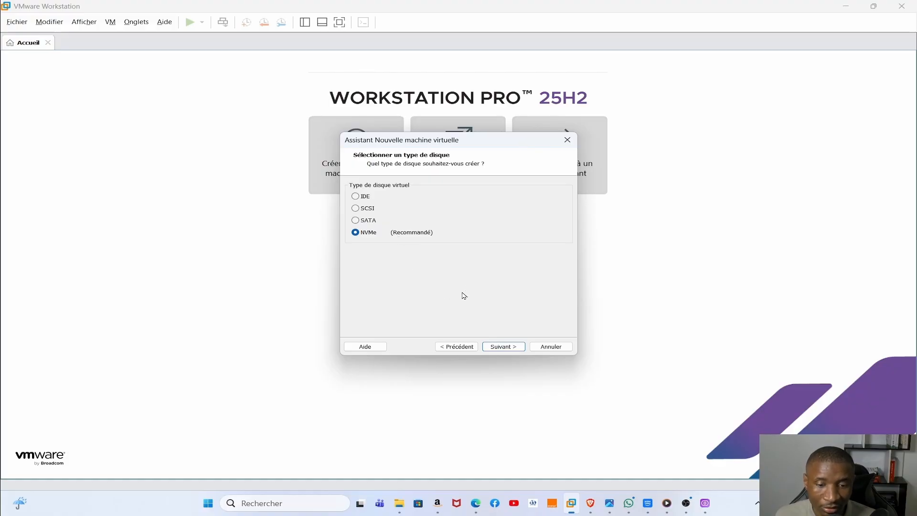
click(504, 347)
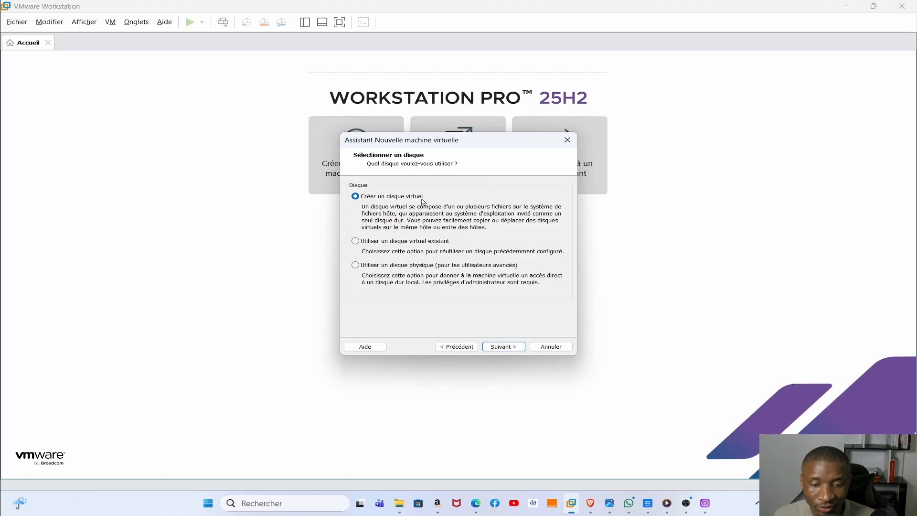
click(498, 348)
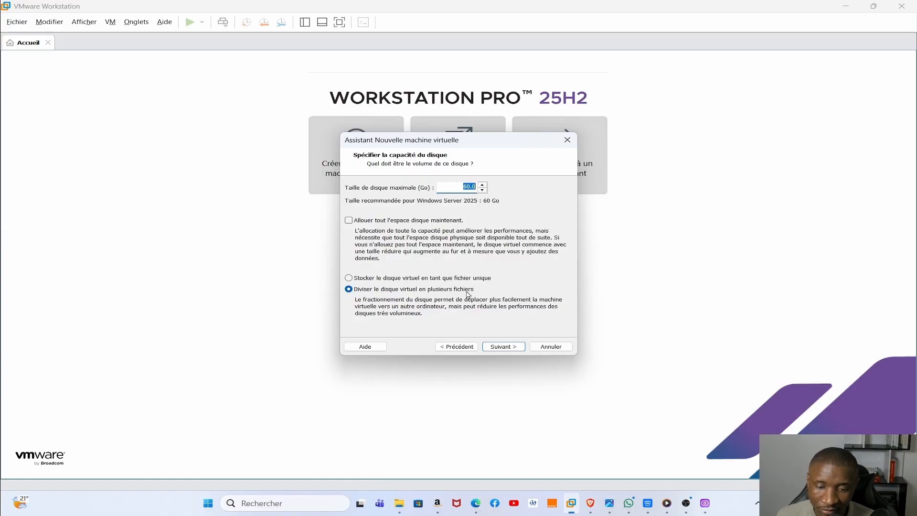
- Accept the 60 GB split disk saved as Srv-1.vmdk and go into hardware customization
click(500, 344)
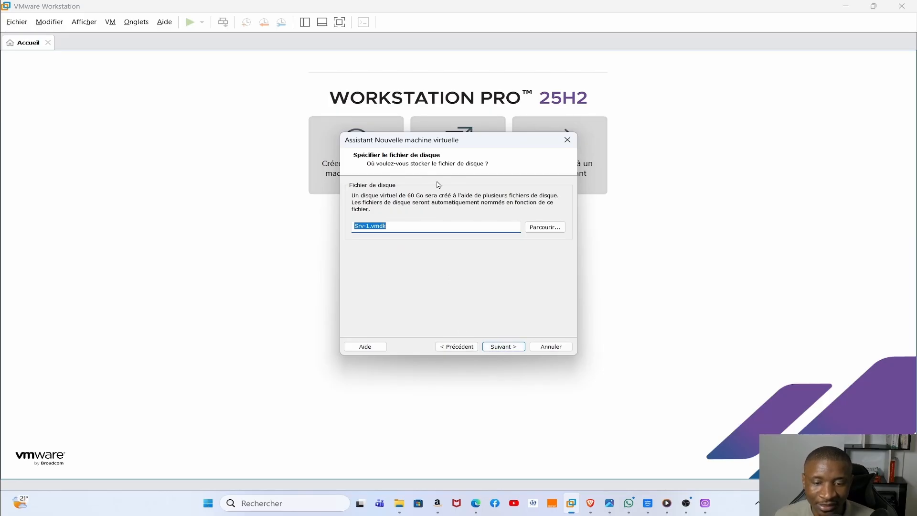
click(501, 348)
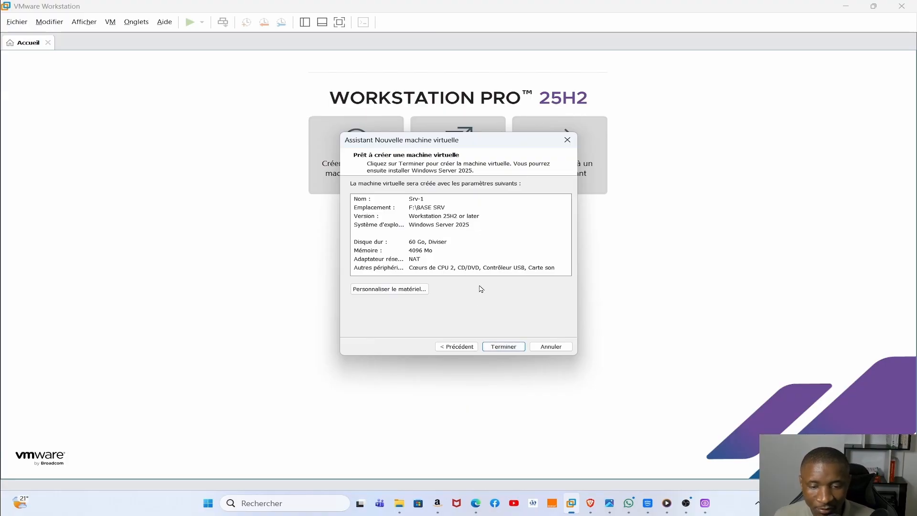
click(385, 288)
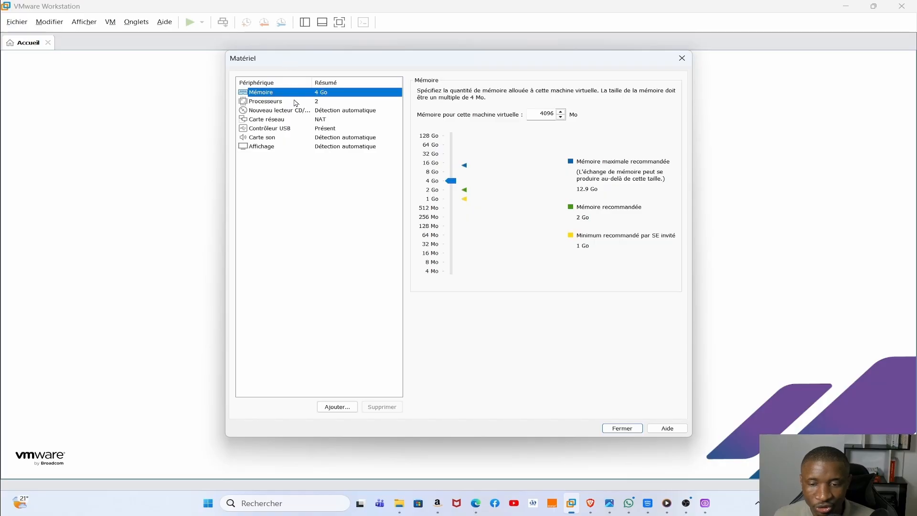
- Connect the network adapter to the custom VMnet8 (NAT) network
click(299, 124)
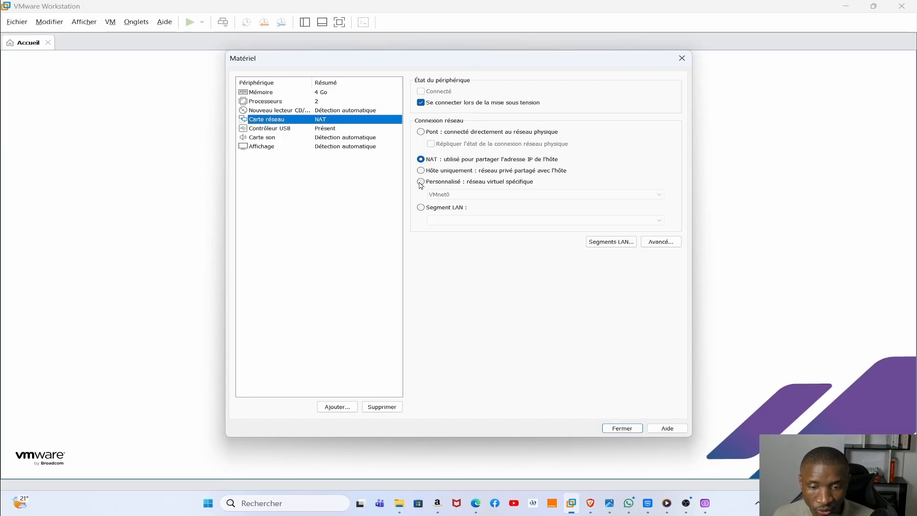
click(420, 182)
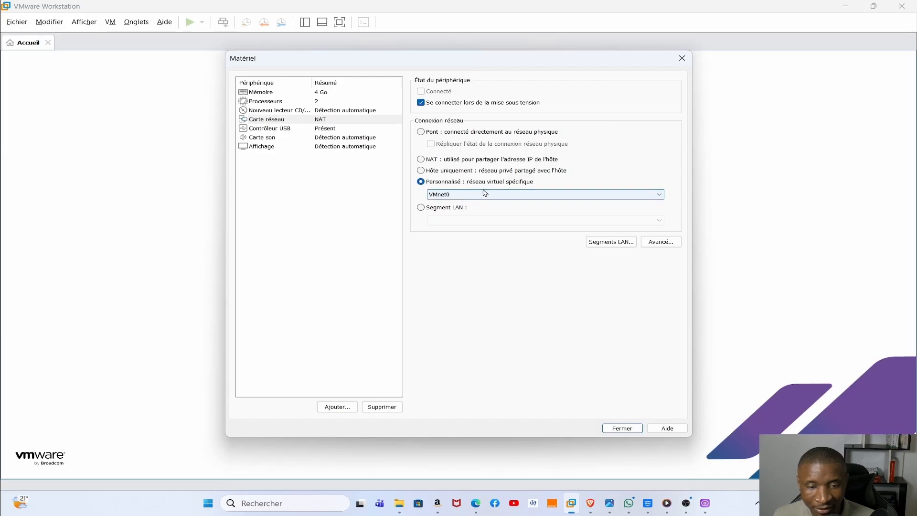
click(483, 195)
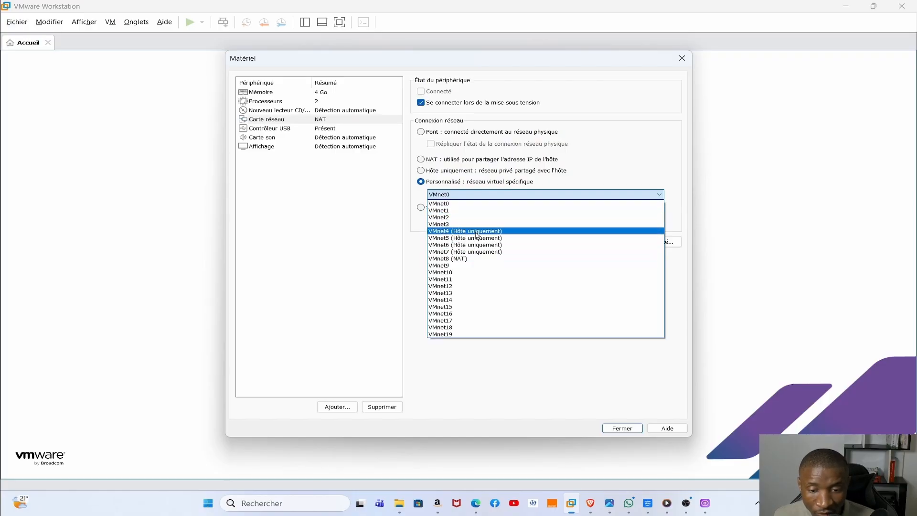
click(445, 259)
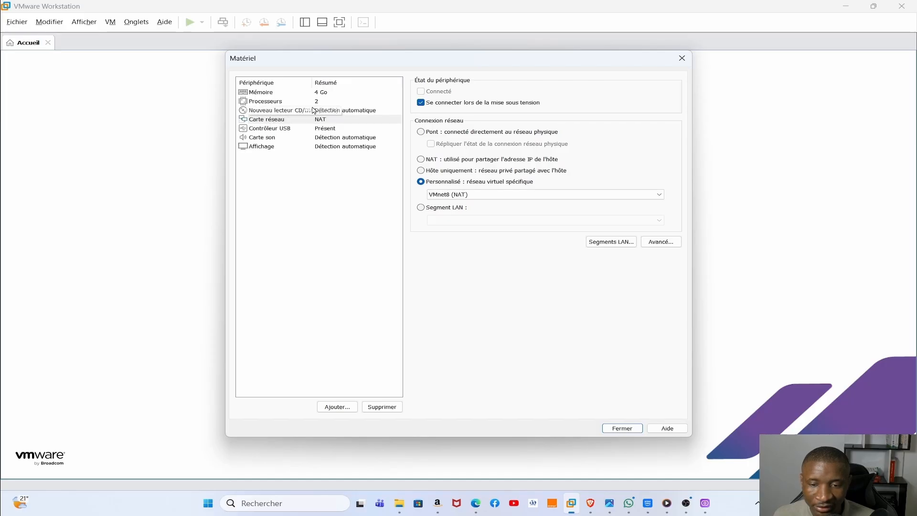
click(345, 110)
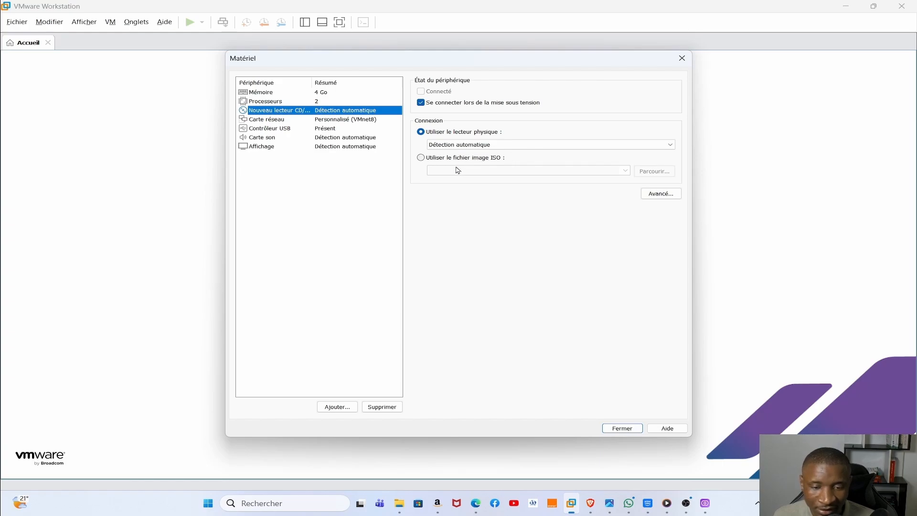
- Point the CD/DVD drive at the ISO image F:\Sauvegarde\Windows Server 2025 fr.iso
click(420, 158)
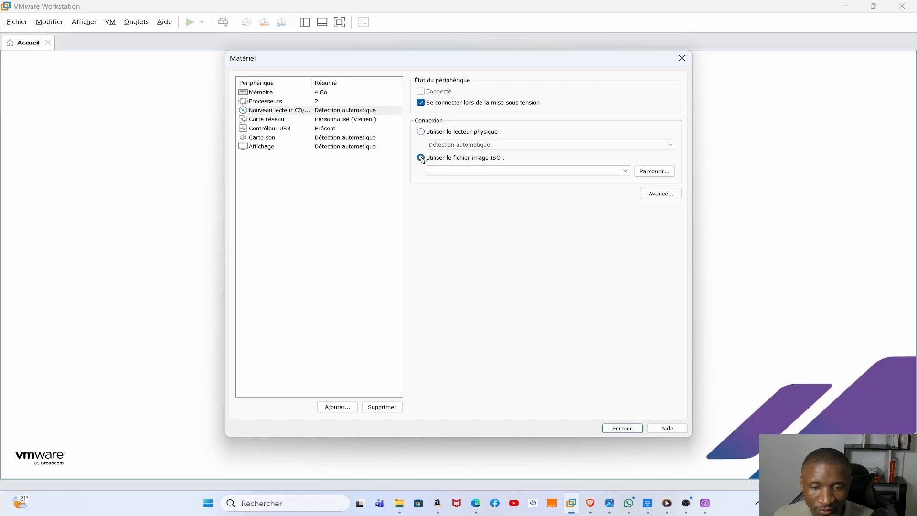
click(642, 172)
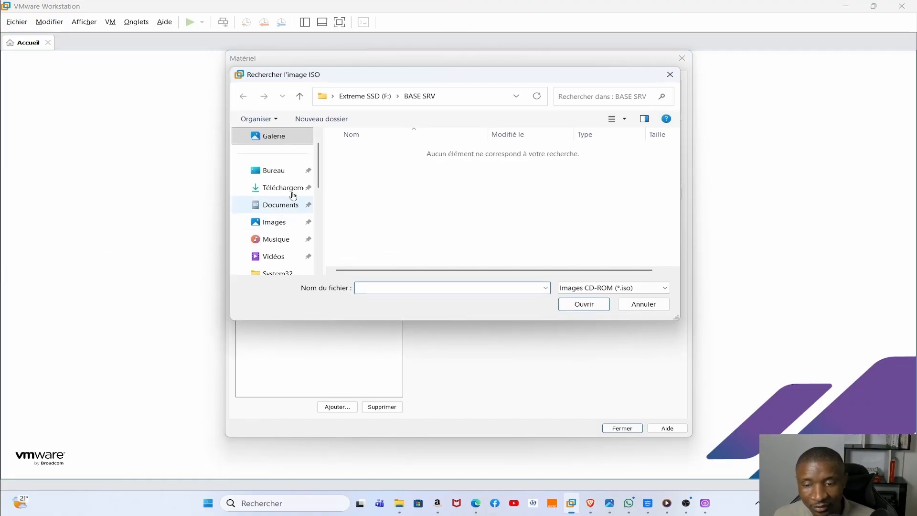
scroll(291, 201, down, 5)
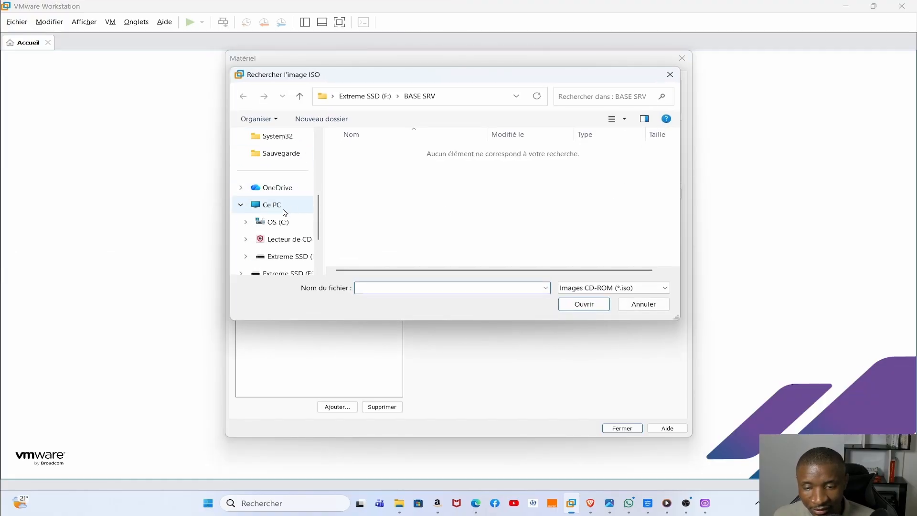
click(286, 210)
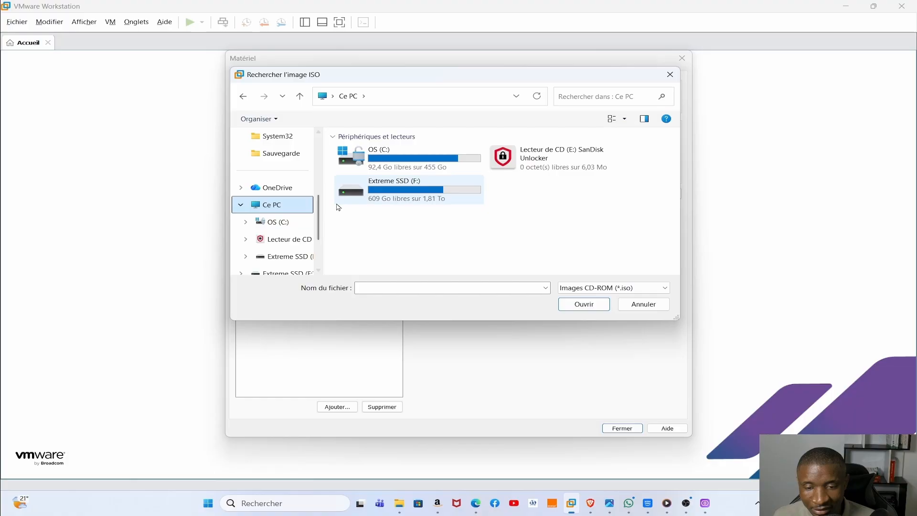
click(397, 191)
double_click(396, 191)
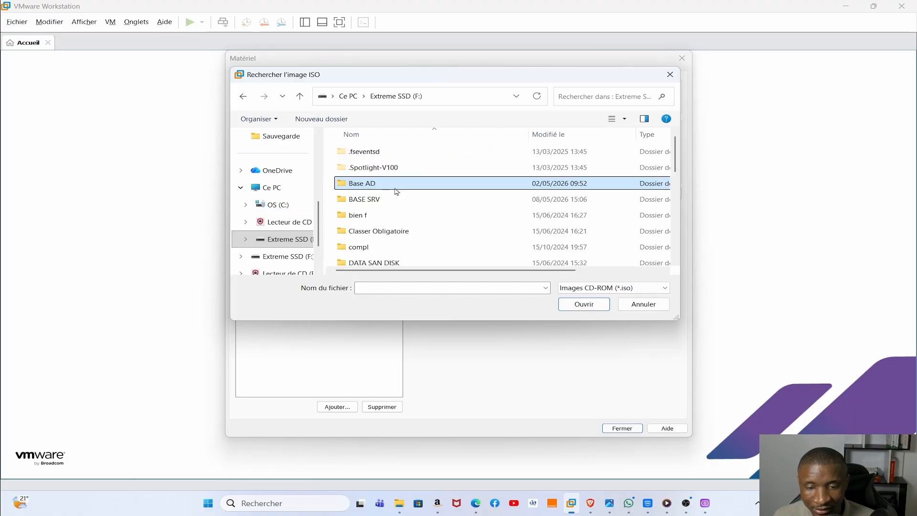
scroll(394, 186, down, 4)
scroll(389, 177, down, 3)
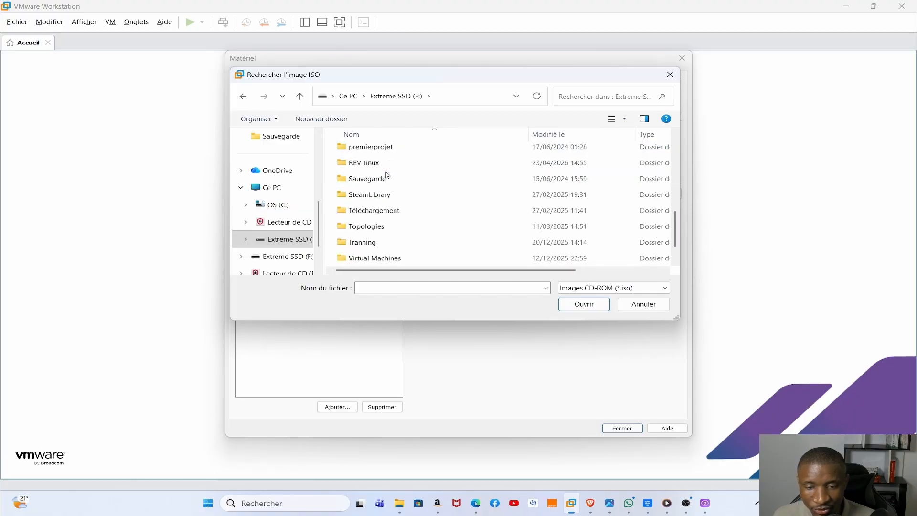
scroll(377, 213, up, 1)
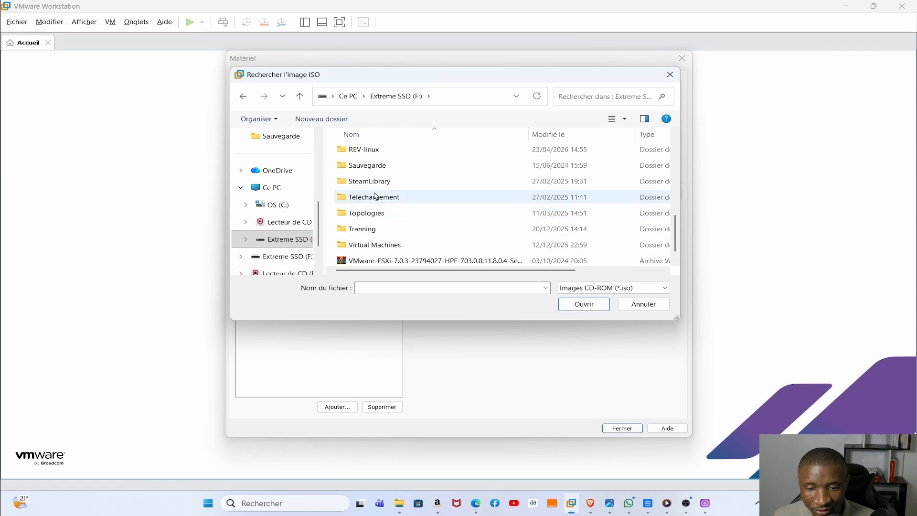
double_click(365, 166)
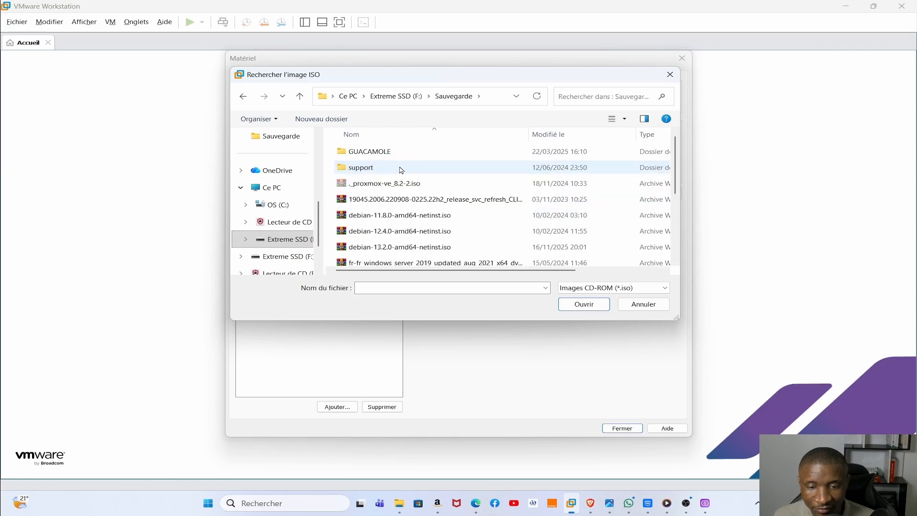
scroll(399, 172, down, 3)
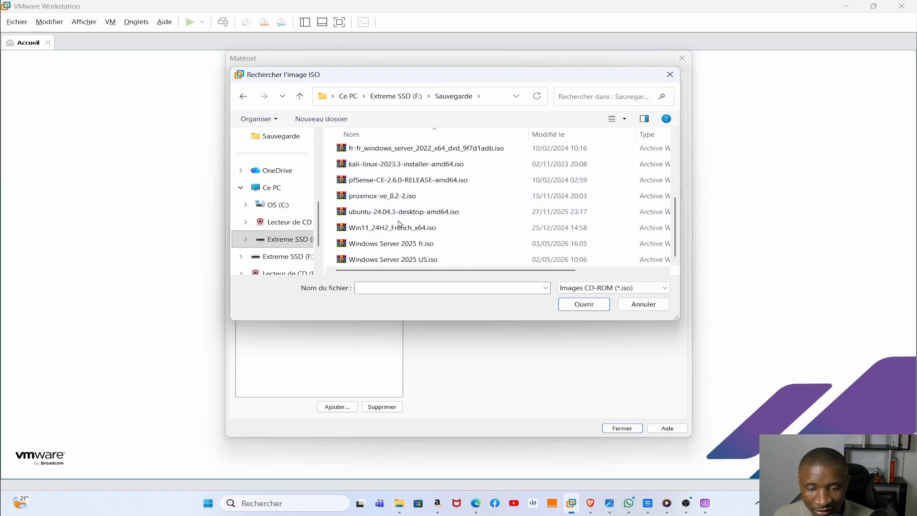
click(402, 245)
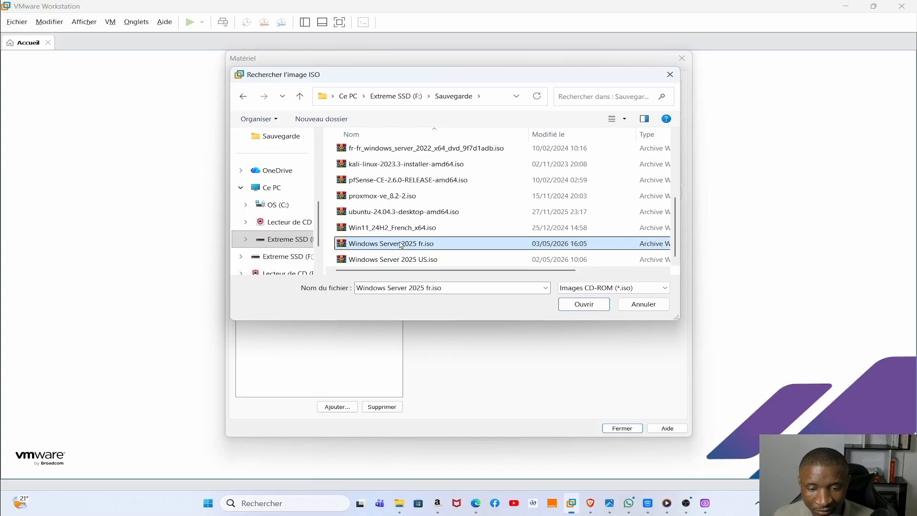
click(585, 304)
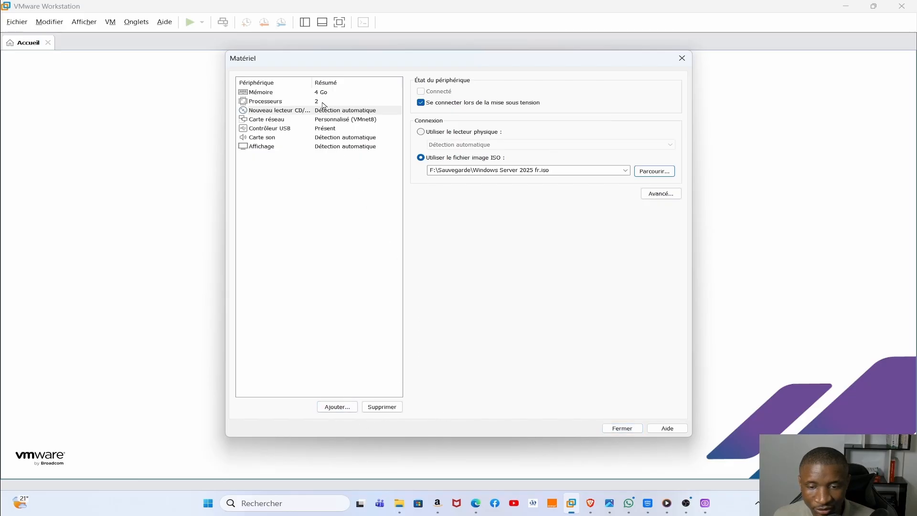
click(619, 430)
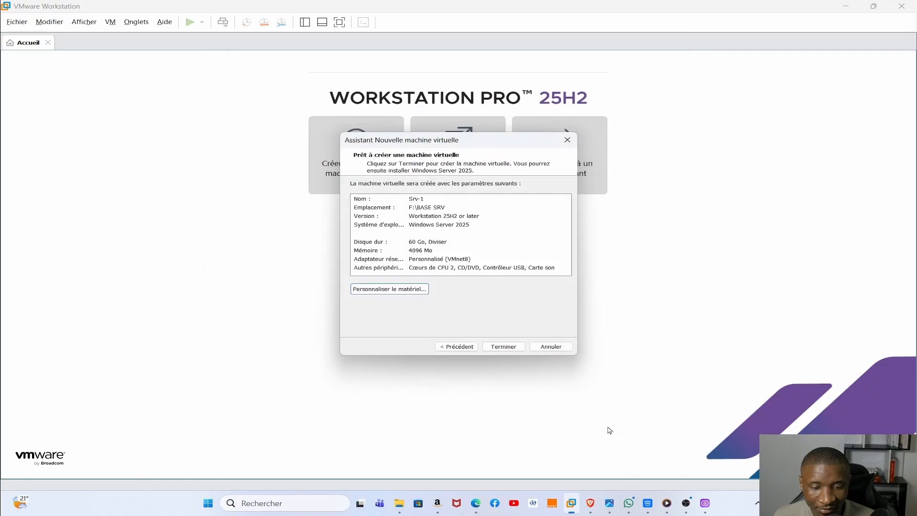
click(498, 347)
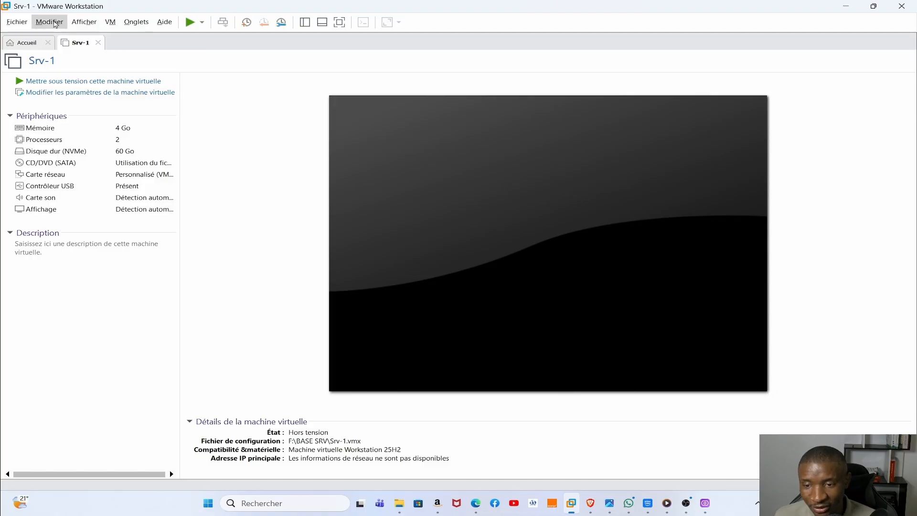
- Open the Virtual Network Editor with administrator rights and change VMnet8's NAT subnet to 192.168.4.0
click(50, 22)
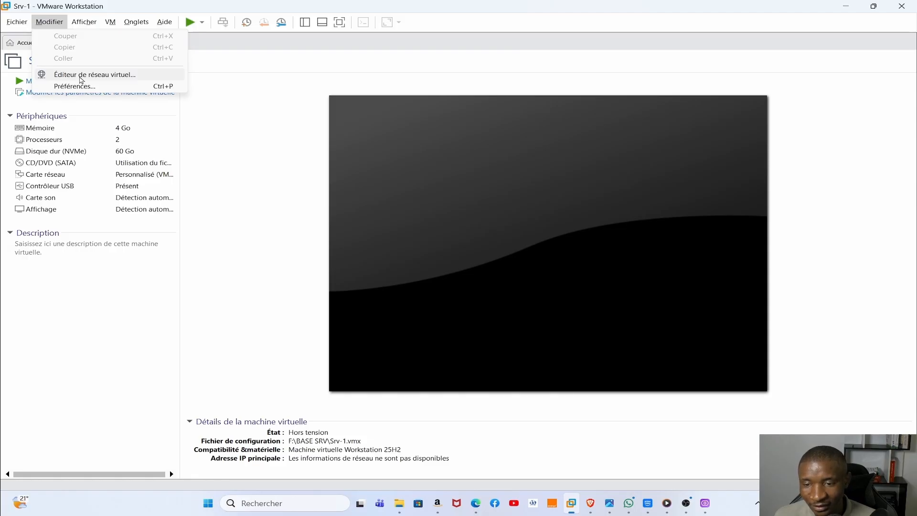
click(81, 77)
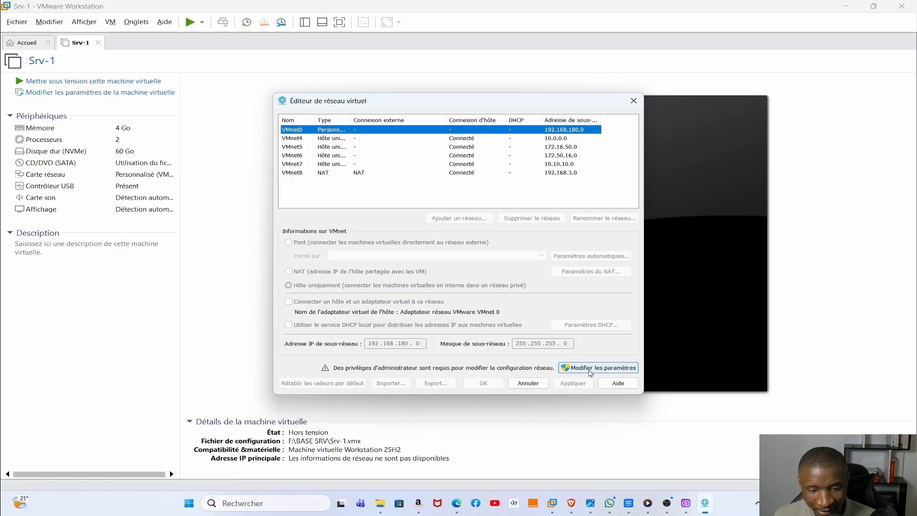
click(590, 372)
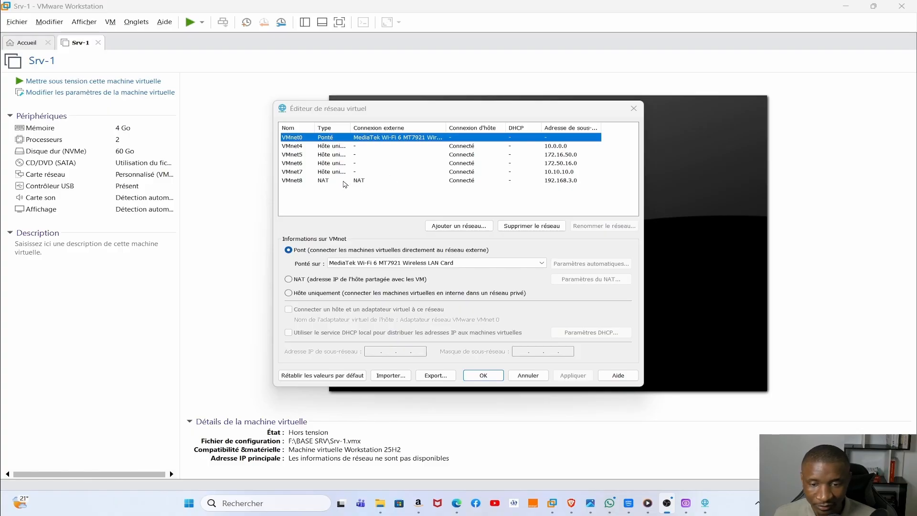
click(334, 182)
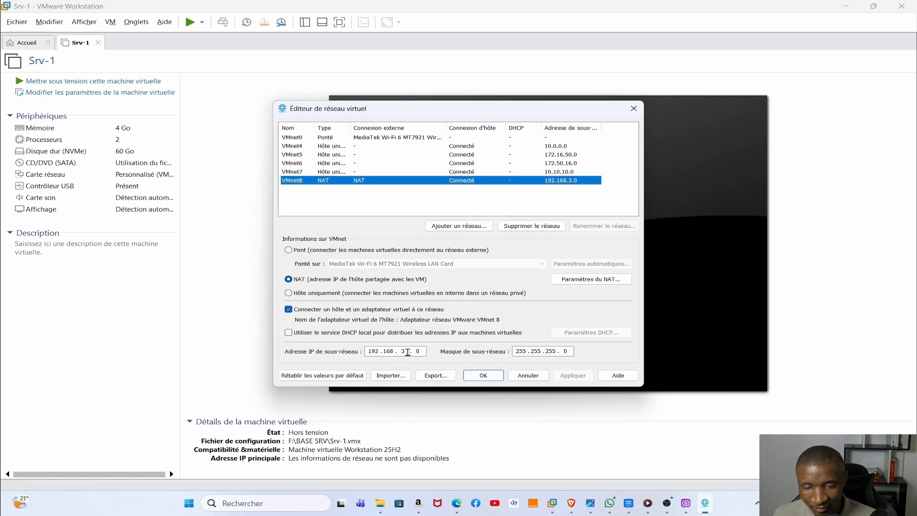
click(407, 351)
key(BackSpace)
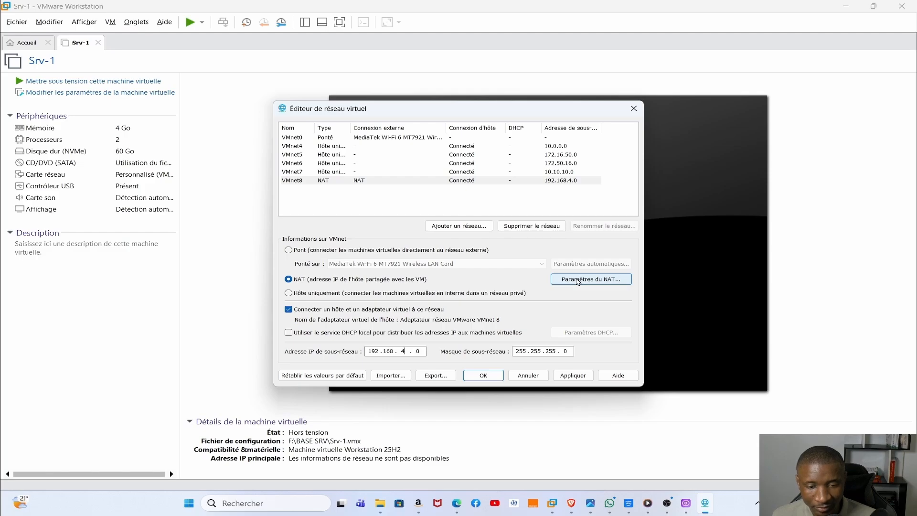
- Set VMnet8's NAT gateway to 192.168.4.254
click(577, 280)
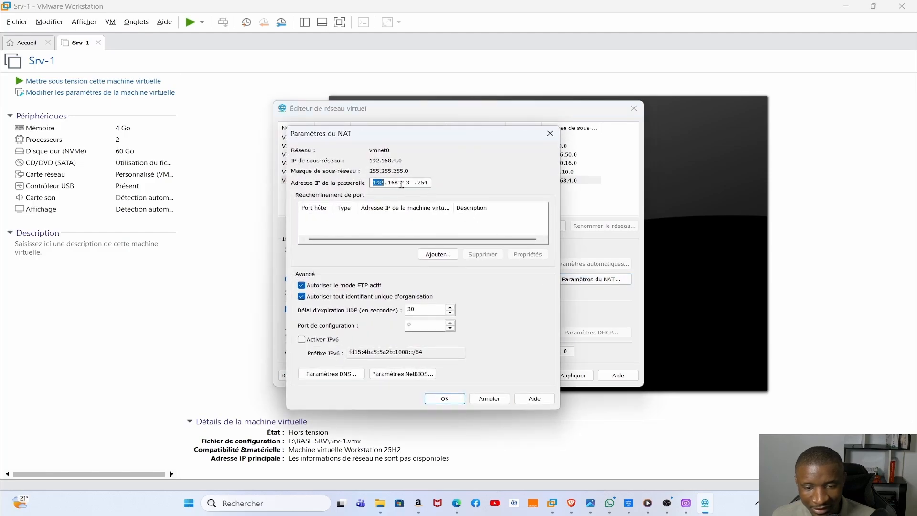
click(412, 183)
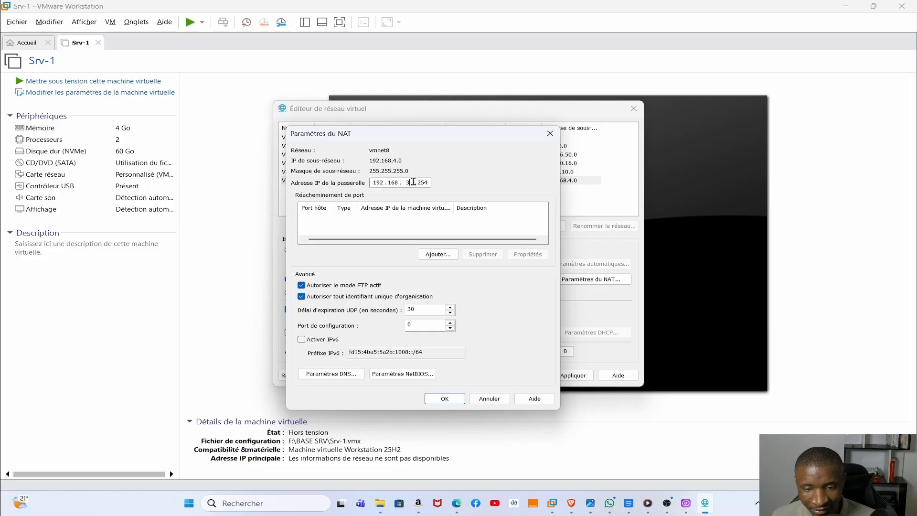
key(BackSpace)
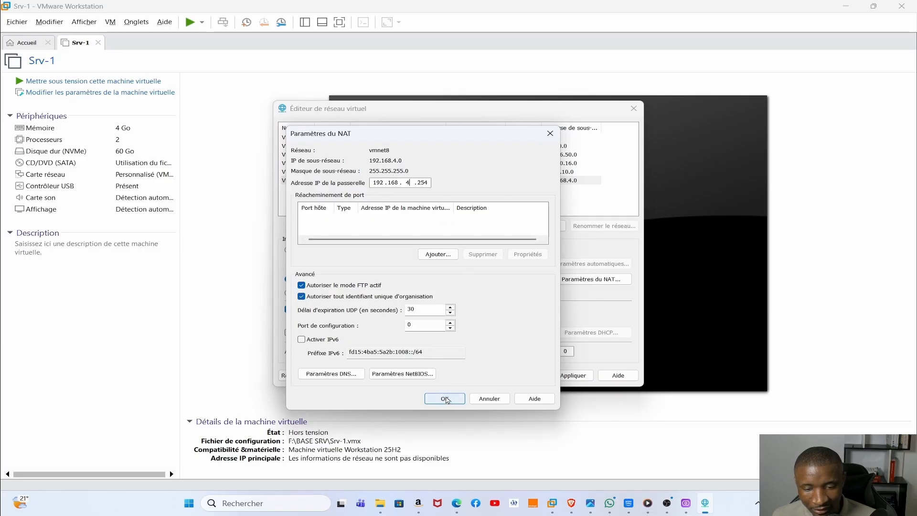
click(444, 398)
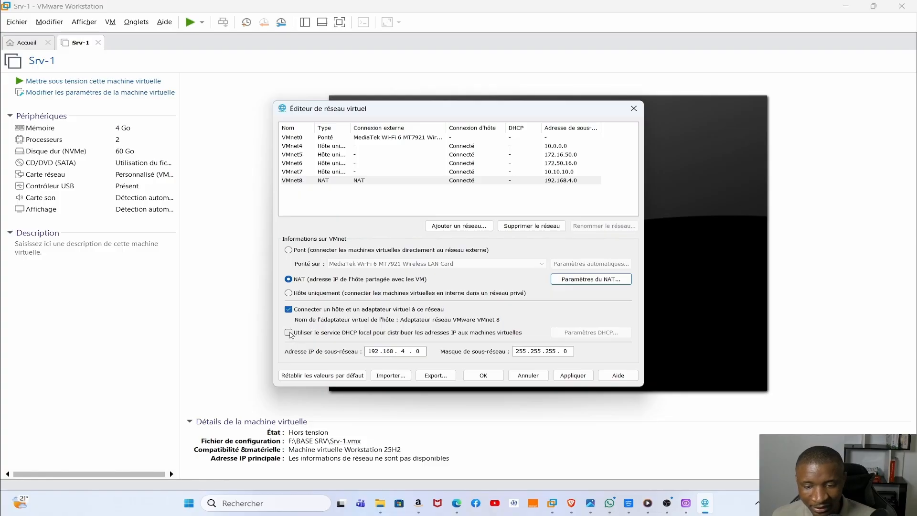
- Leave VMnet8's local DHCP off, then apply the network changes and close the editor
click(289, 332)
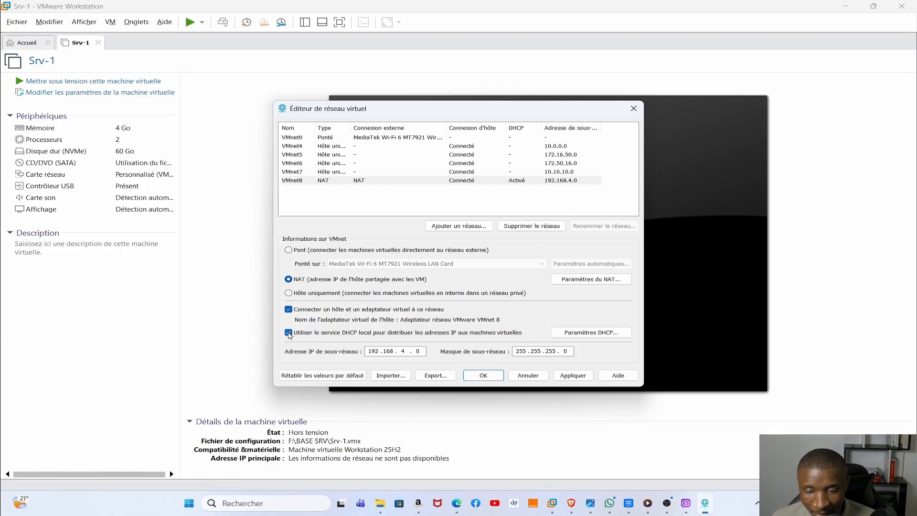
click(289, 332)
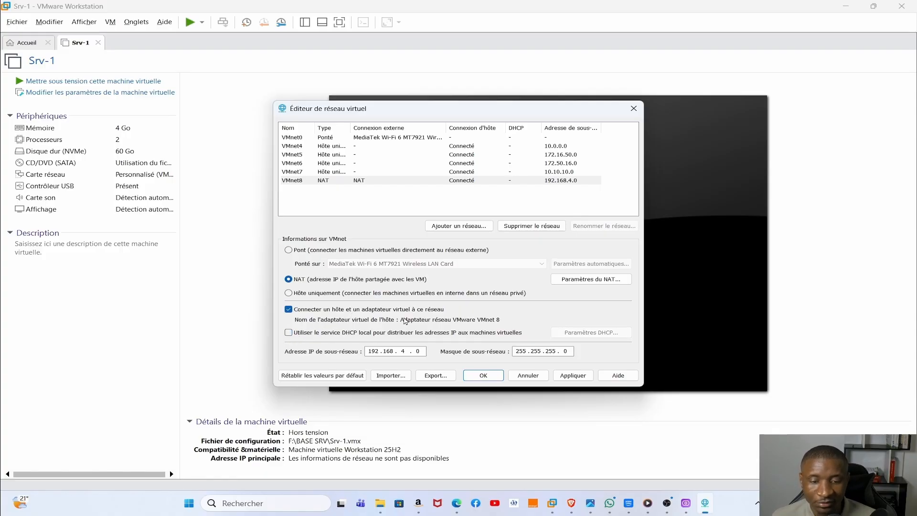
click(581, 379)
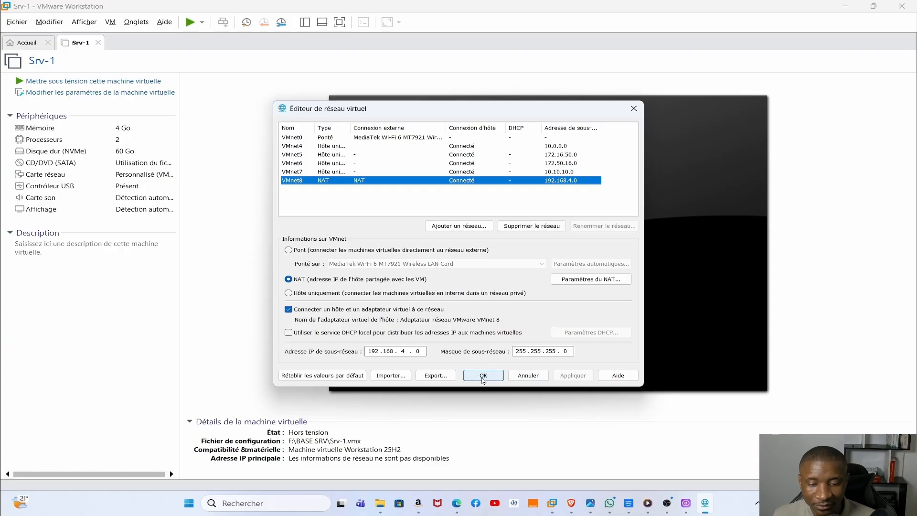
click(482, 377)
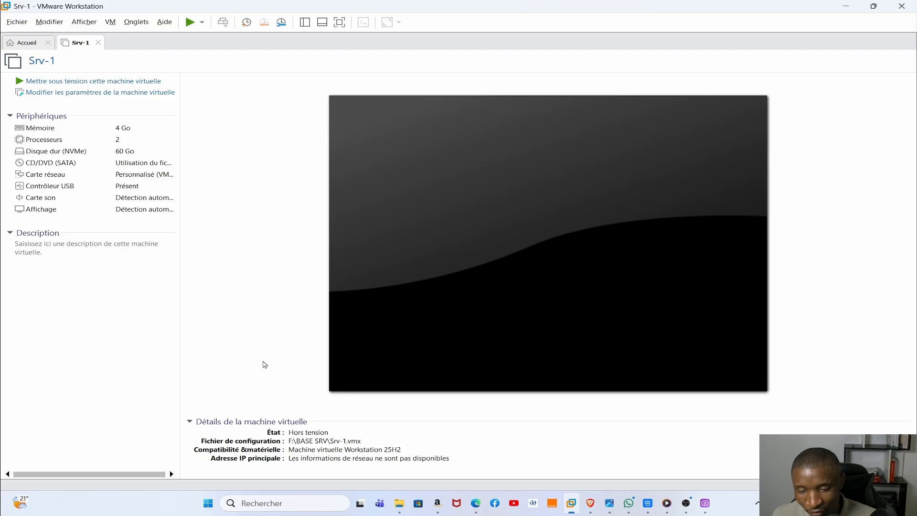
- Open the Network Connections window by running ncpa.cpl from the Run box
click(256, 506)
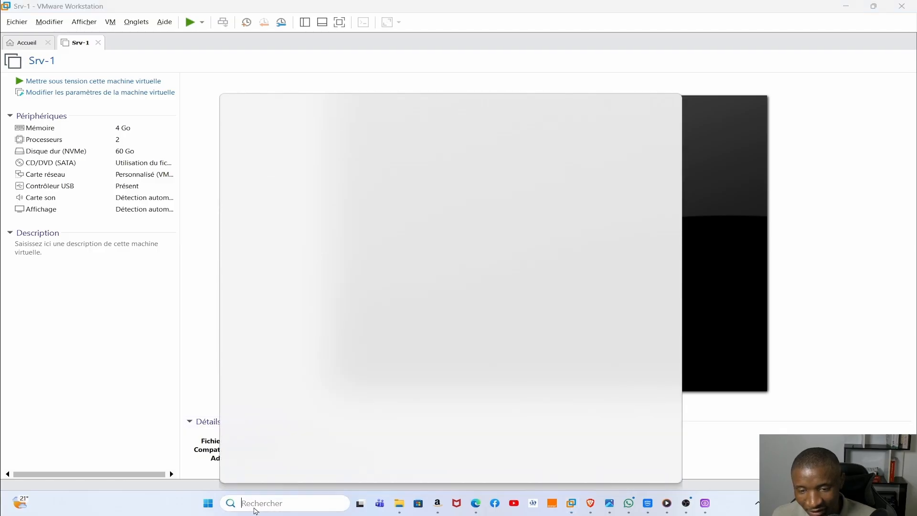
text(ncpa)
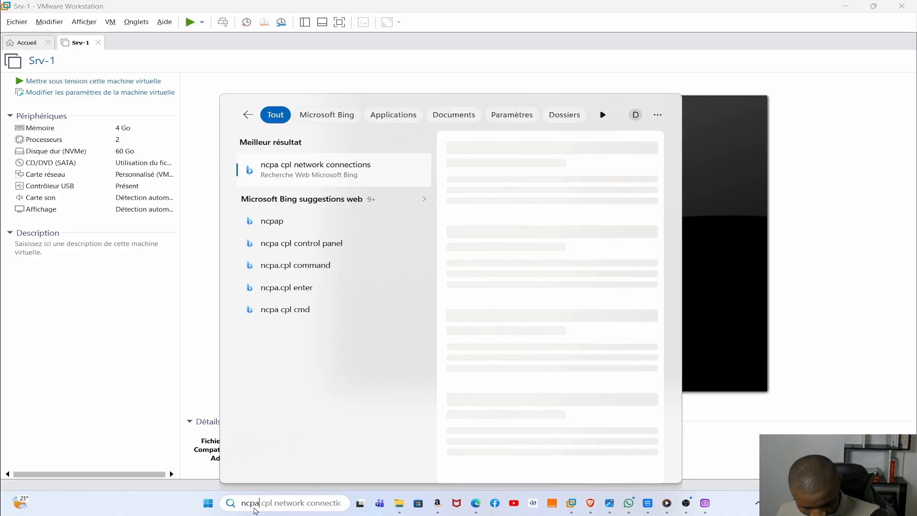
text(.cpl)
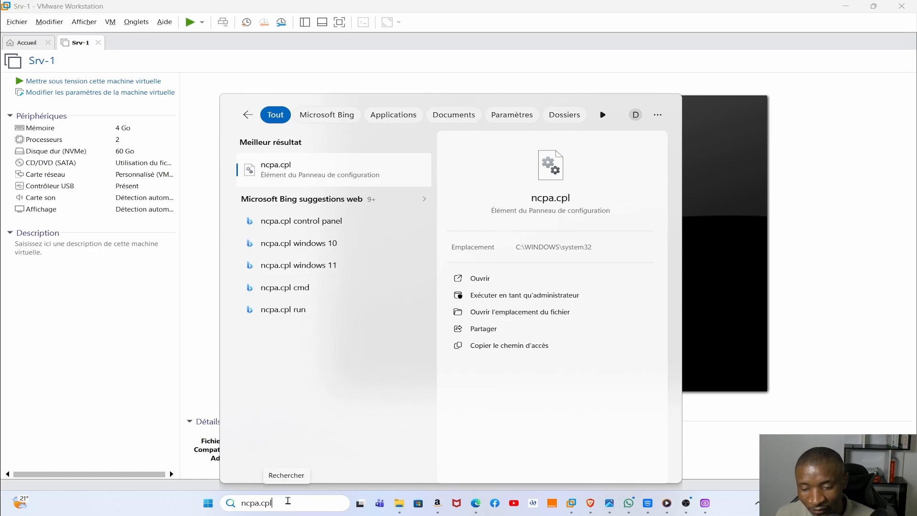
key(BackSpace)
key(BackSpace)
key(BackSpace)
key(BackSpace)
key(BackSpace)
key(BackSpace)
key(BackSpace)
key(BackSpace)
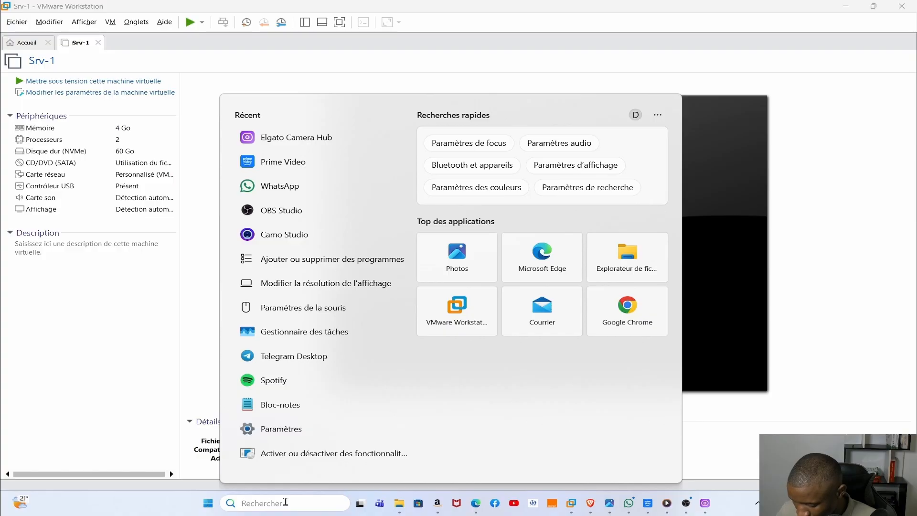
key(super+r)
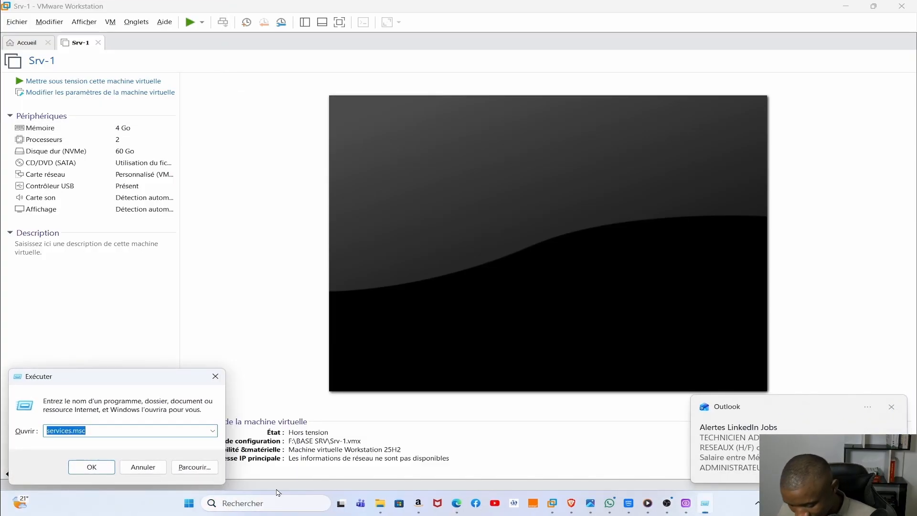
text(n)
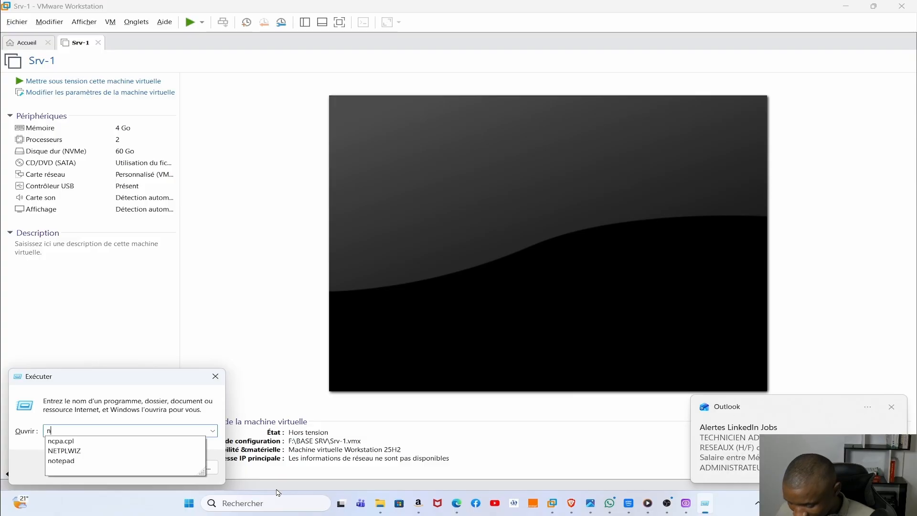
text(cpa.cpl)
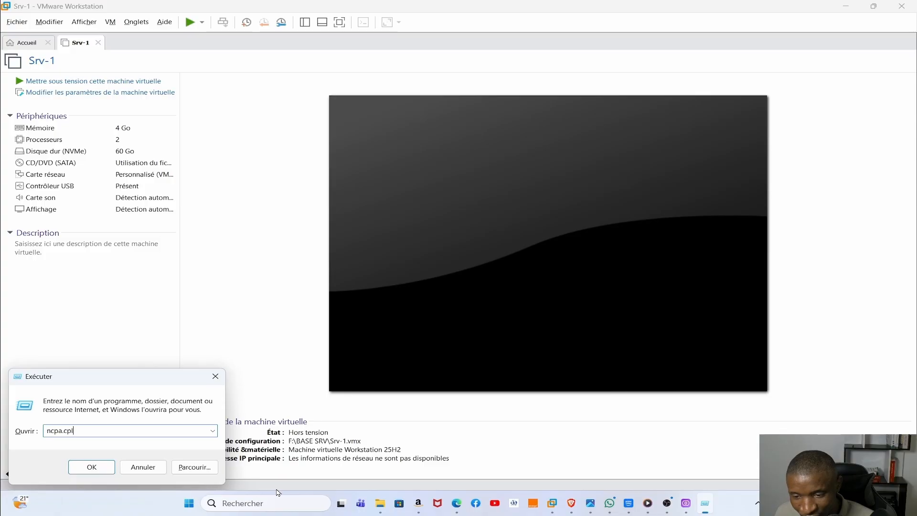
key(Return)
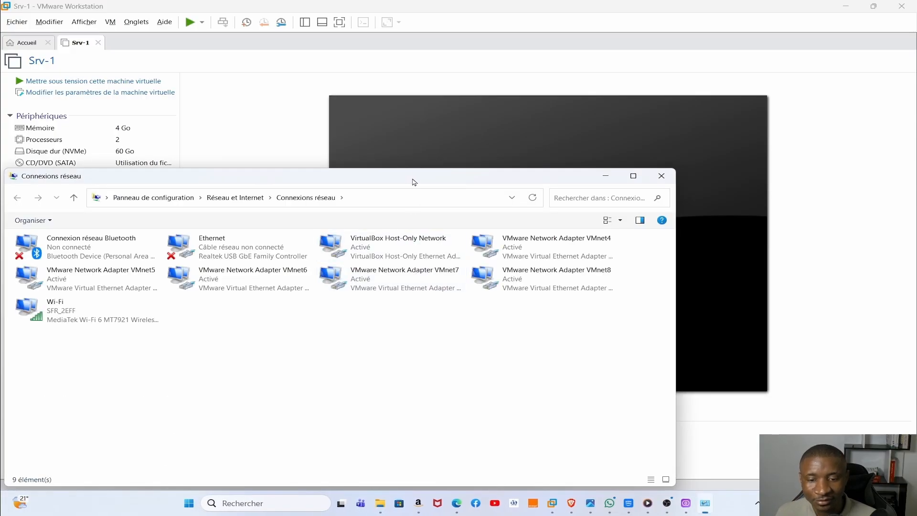
- Maximize Network Connections and open VMware Network Adapter VMnet8's properties
drag(414, 182, 538, 66)
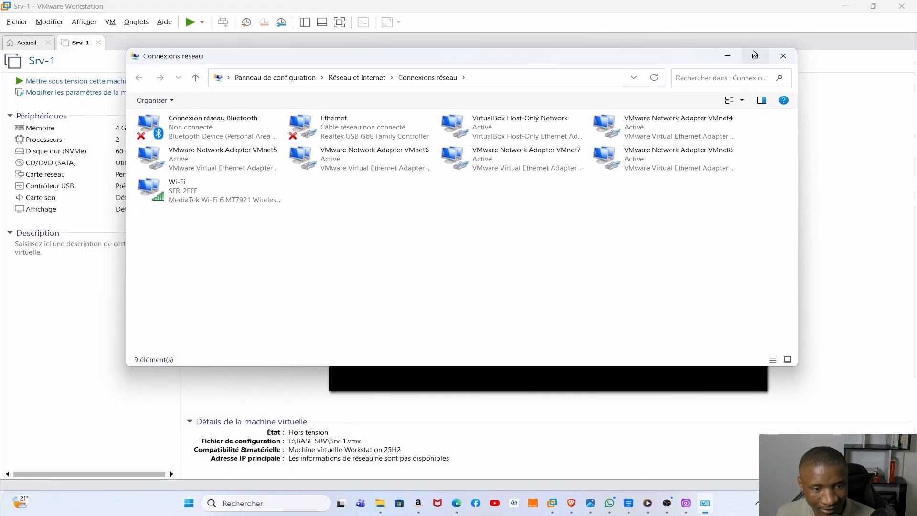
click(754, 55)
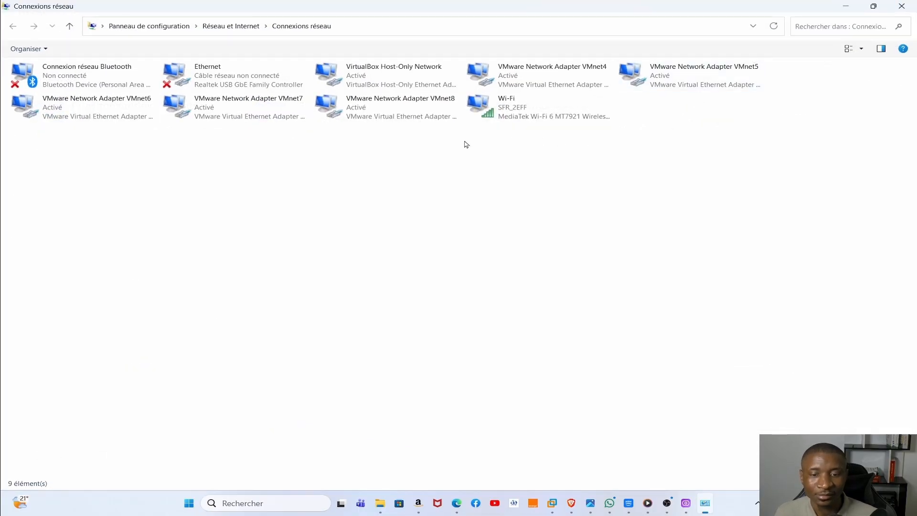
double_click(387, 104)
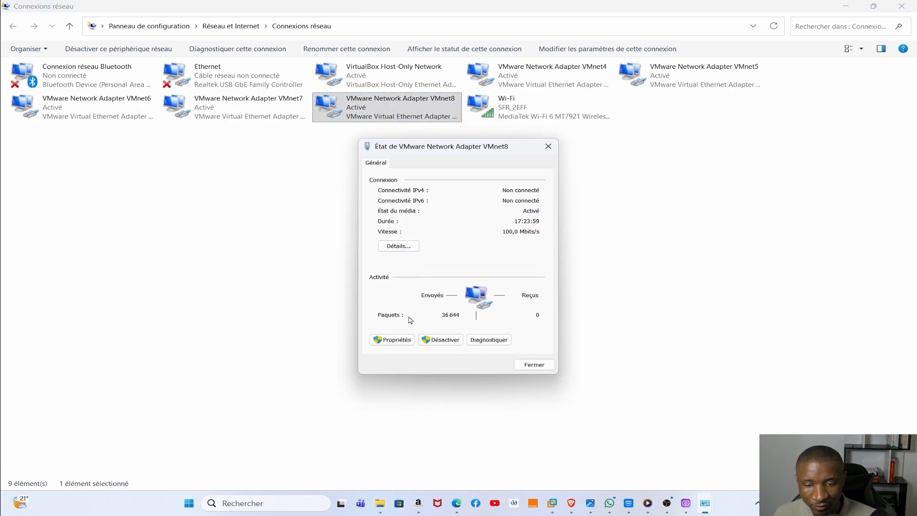
click(390, 340)
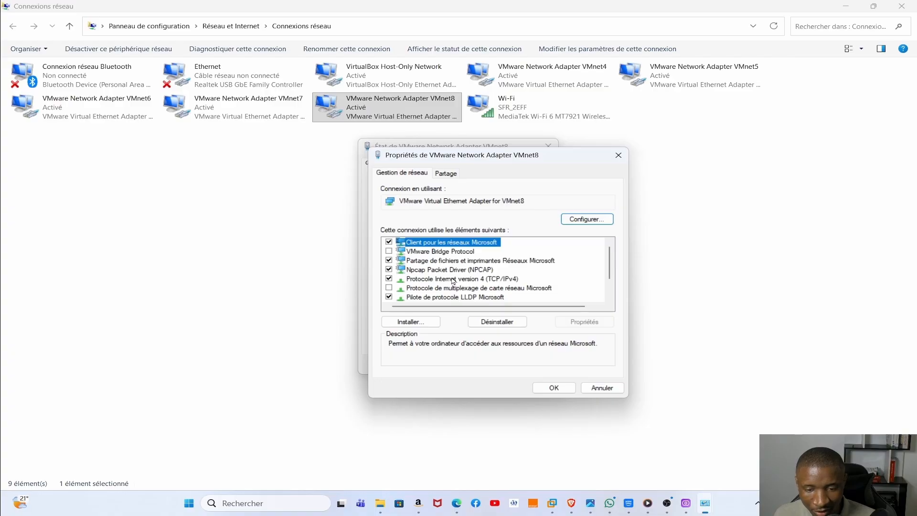
- Open VMnet8's IPv4 settings and clear the old DNS 192.168.3.90 and gateway 192.168.3.254
double_click(453, 280)
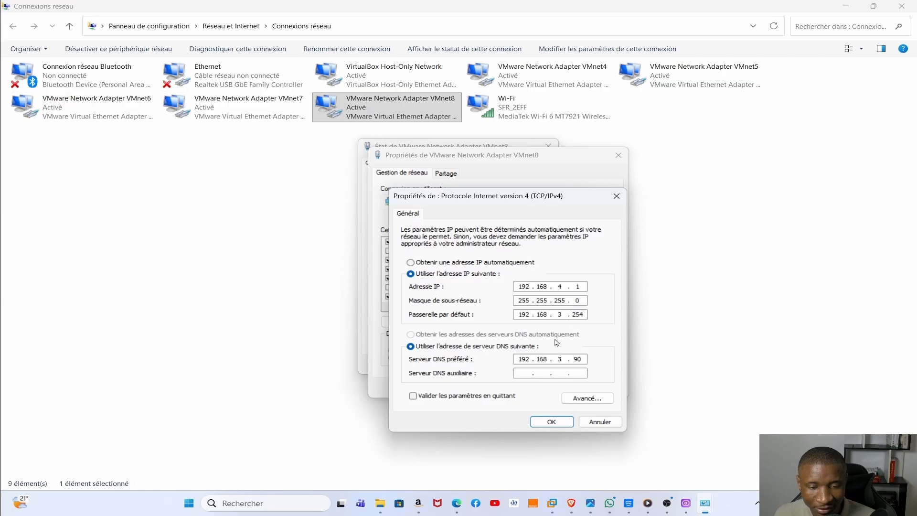
click(580, 359)
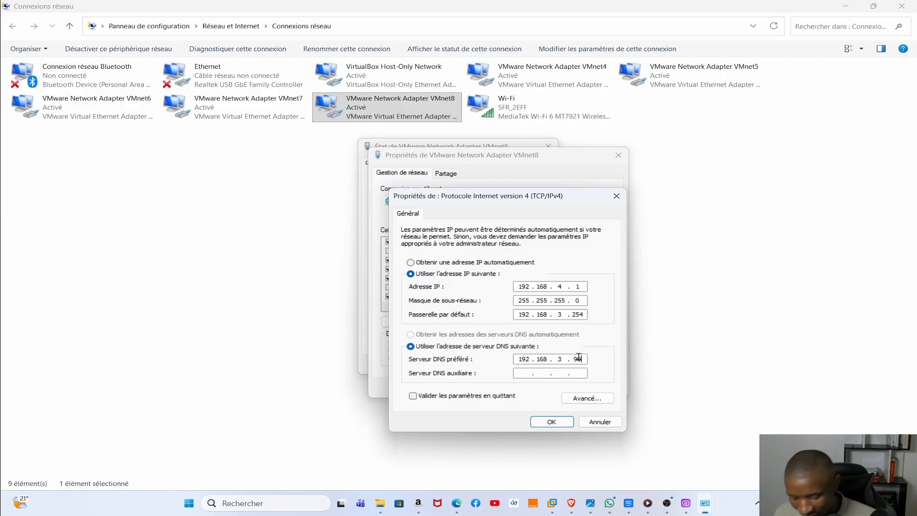
key(BackSpace)
key(BackSpace)
key(BackSpace)
key(BackSpace)
key(BackSpace)
key(BackSpace)
key(BackSpace)
key(BackSpace)
key(BackSpace)
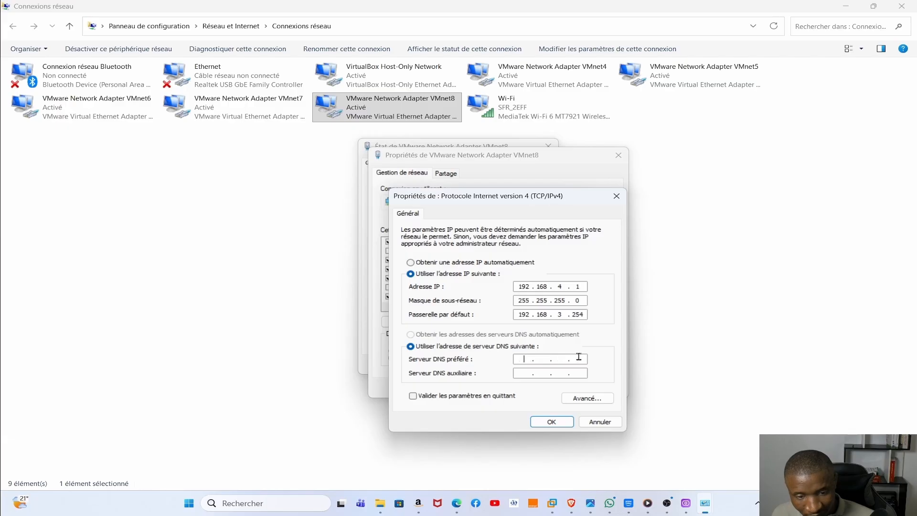
click(585, 316)
click(586, 316)
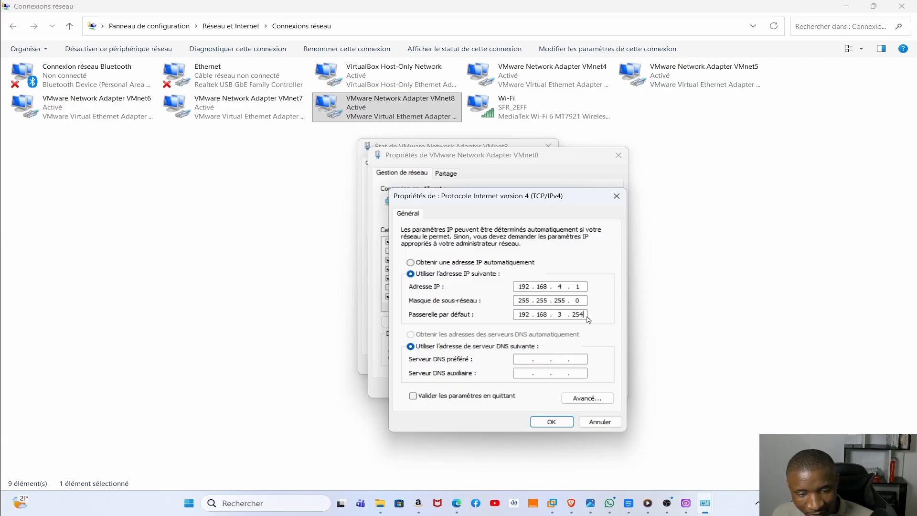
key(BackSpace)
key(BackSpace)
key(BackSpace)
key(BackSpace)
key(BackSpace)
key(BackSpace)
key(BackSpace)
key(BackSpace)
key(BackSpace)
key(BackSpace)
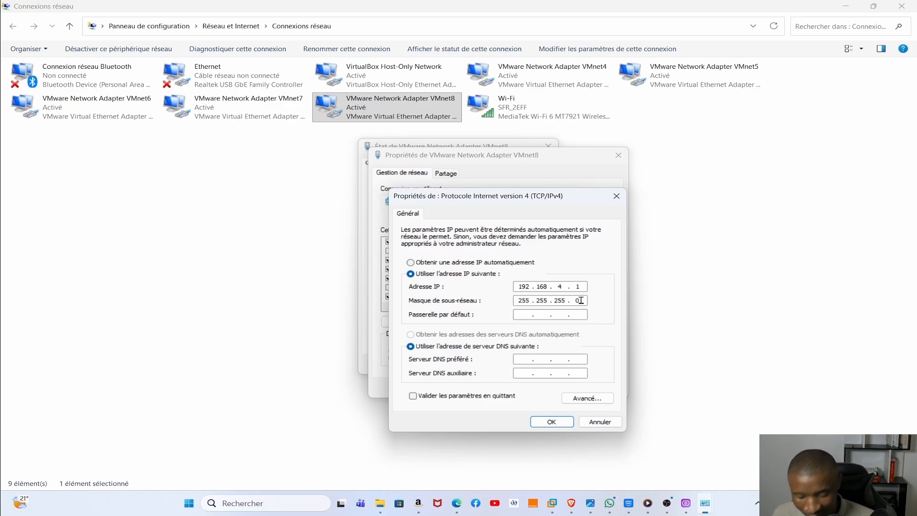
- Enter subnet mask 255.255.255.0 and default gateway 192.168.4.254, then confirm the IPv4 settings
click(581, 300)
key(BackSpace)
key(BackSpace)
key(BackSpace)
key(BackSpace)
key(BackSpace)
key(BackSpace)
key(BackSpace)
key(BackSpace)
key(BackSpace)
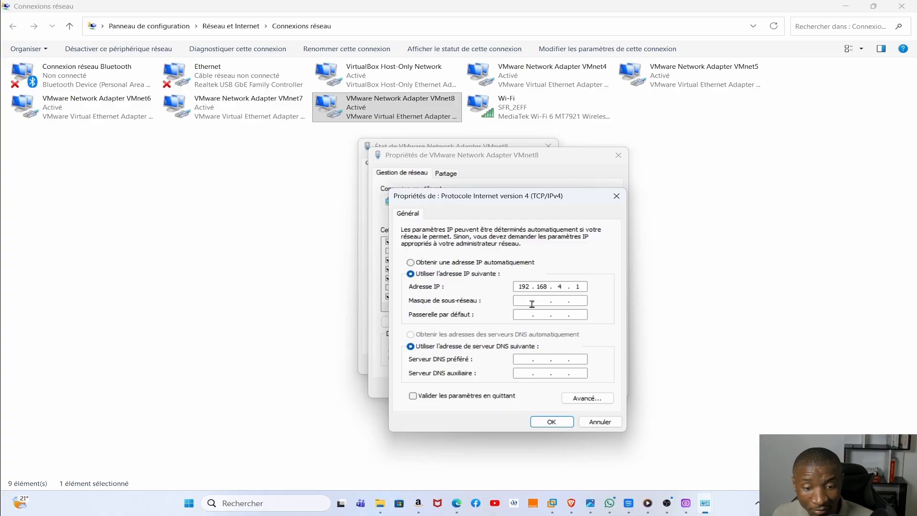
text(255.)
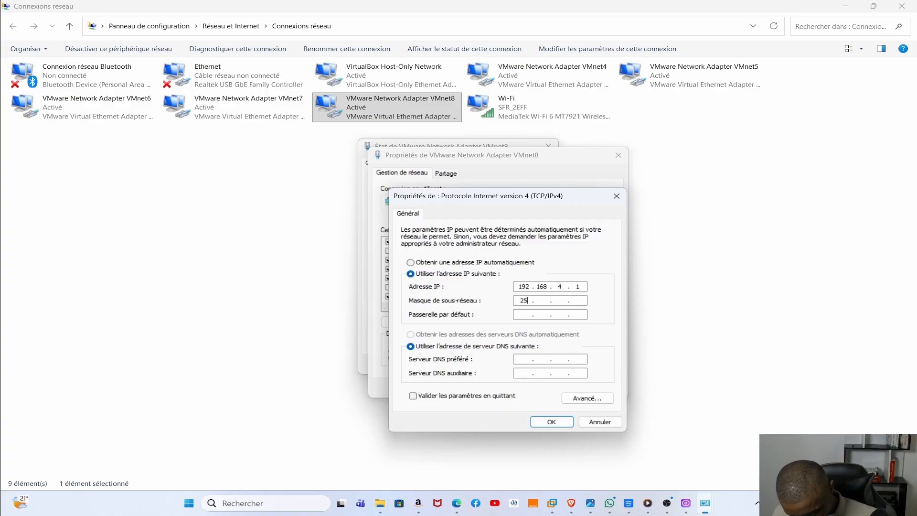
text(255.3.2)
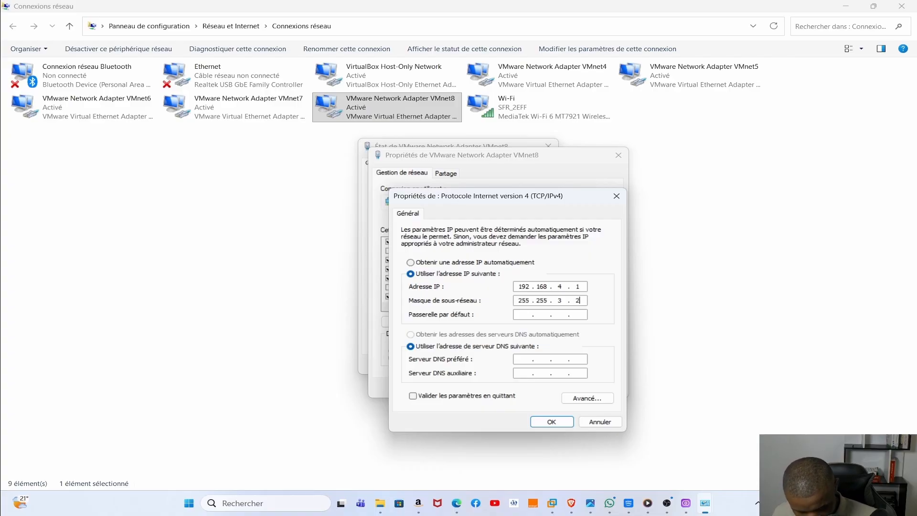
text(55)
key(BackSpace)
key(BackSpace)
key(BackSpace)
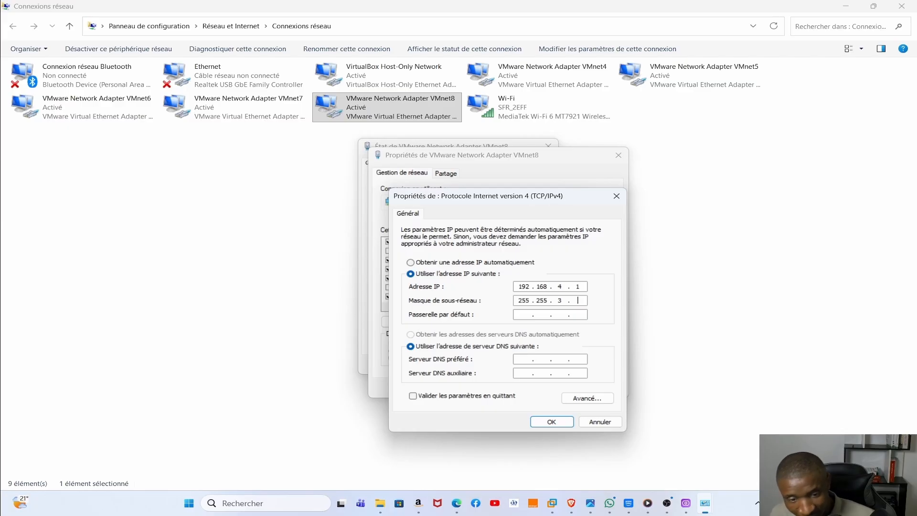
text(255)
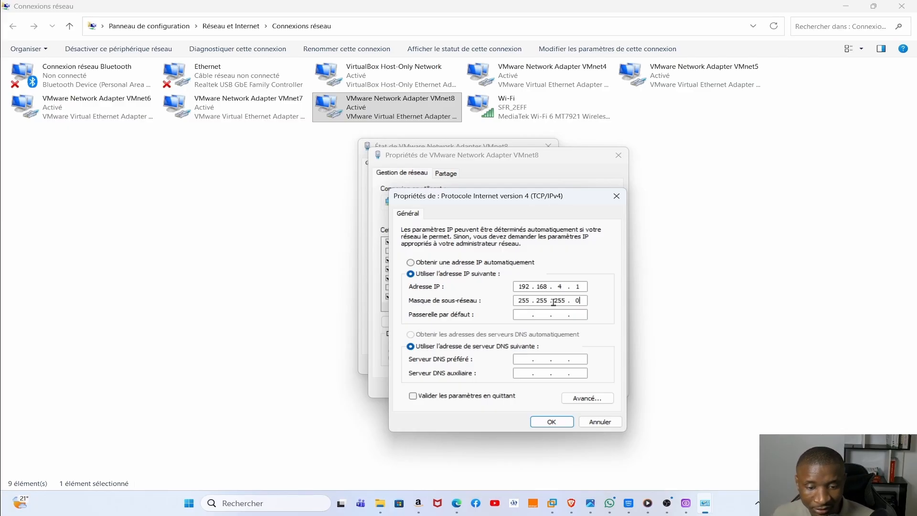
click(526, 315)
text(192 . )
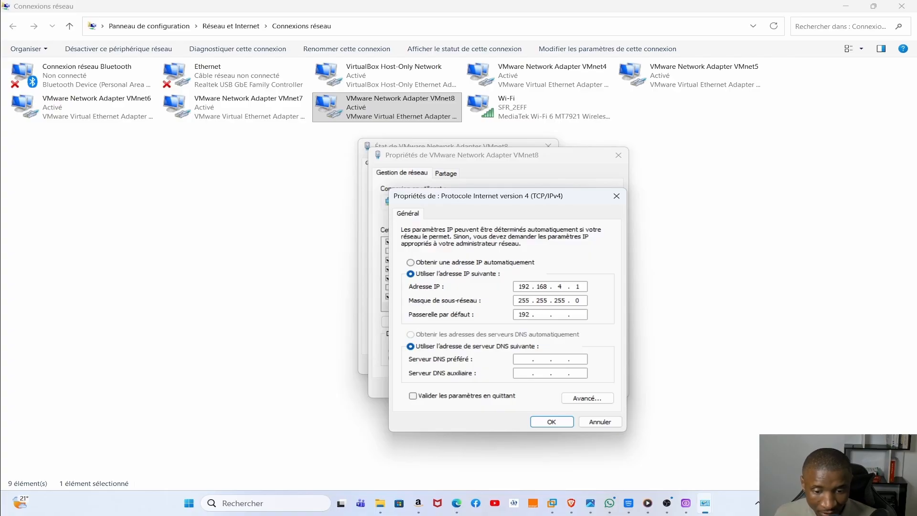
text(168 . )
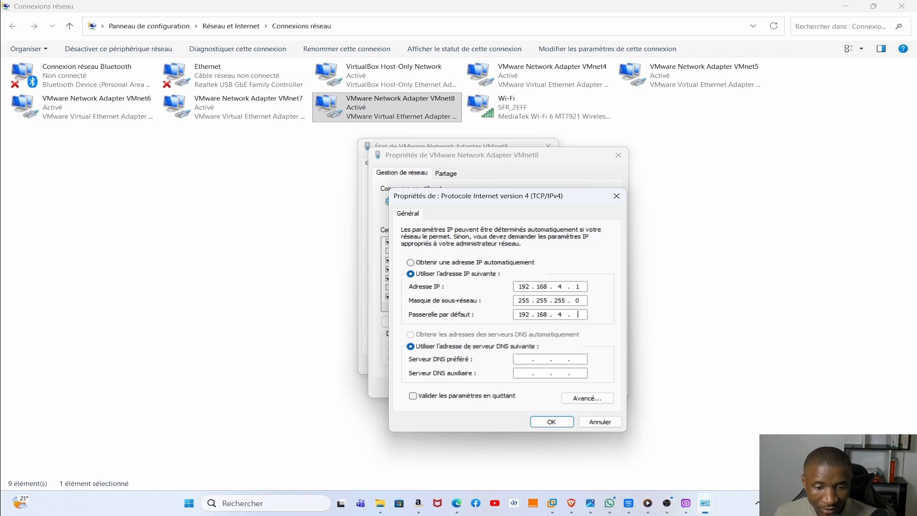
text(4 . 254)
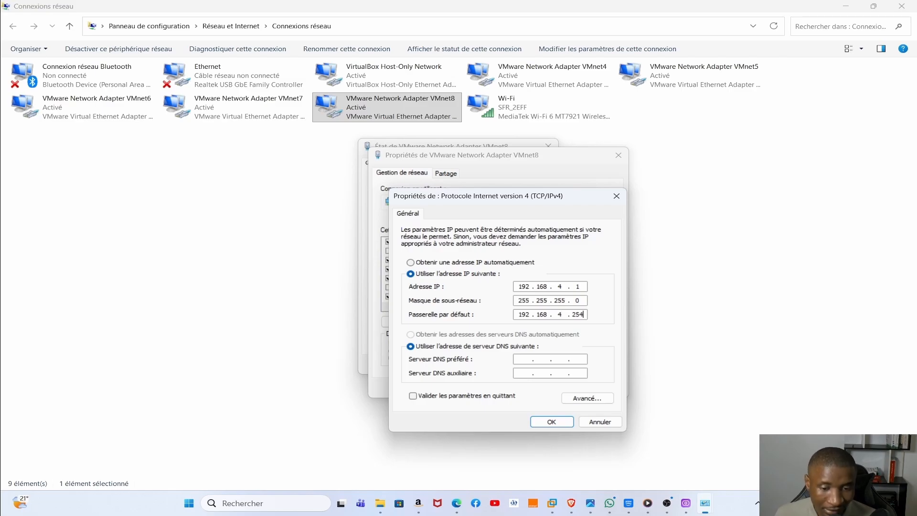
click(527, 359)
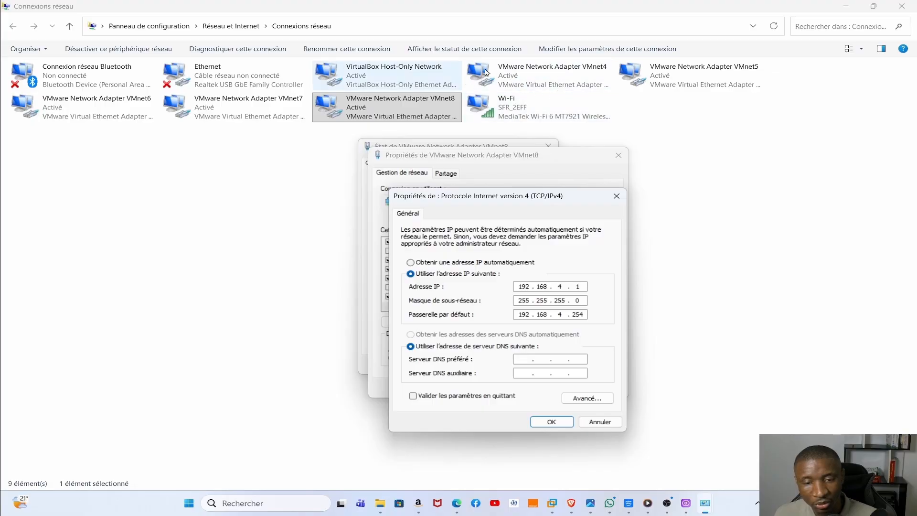
click(550, 422)
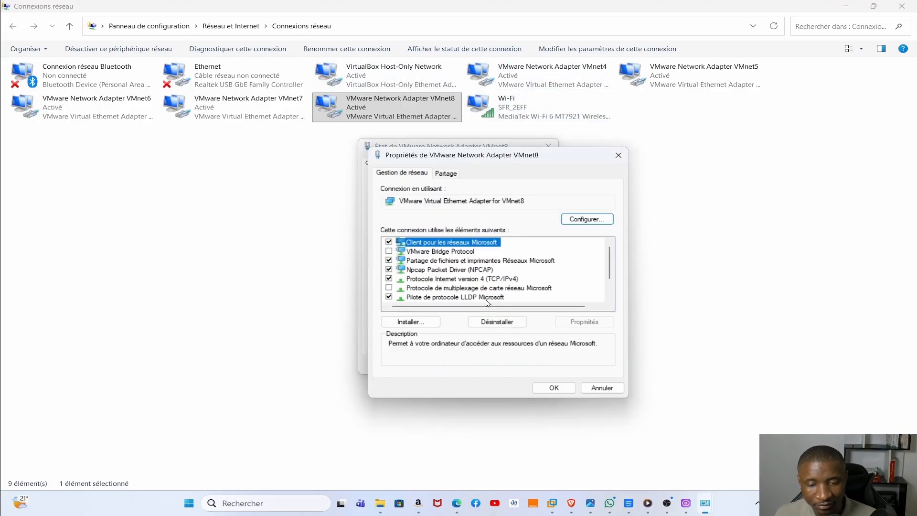
- Close VMnet8's properties and status dialogs and minimize Network Connections
click(550, 388)
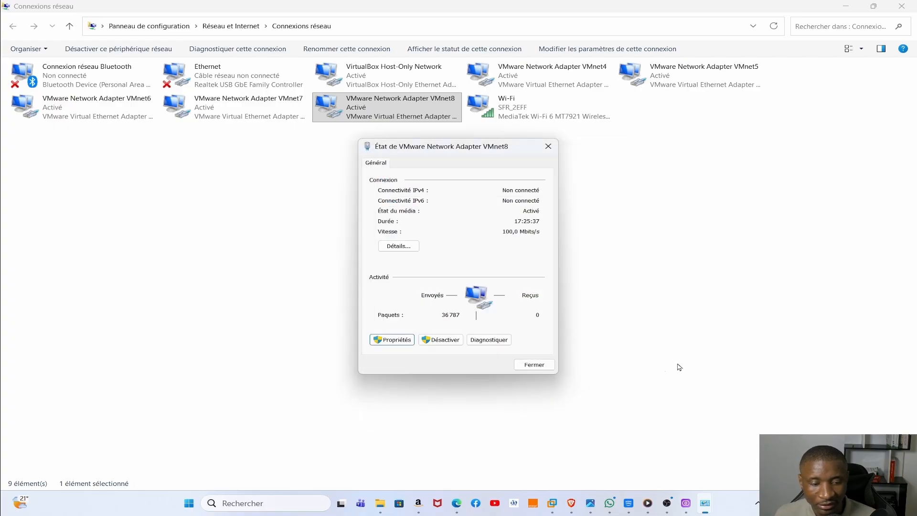
click(534, 364)
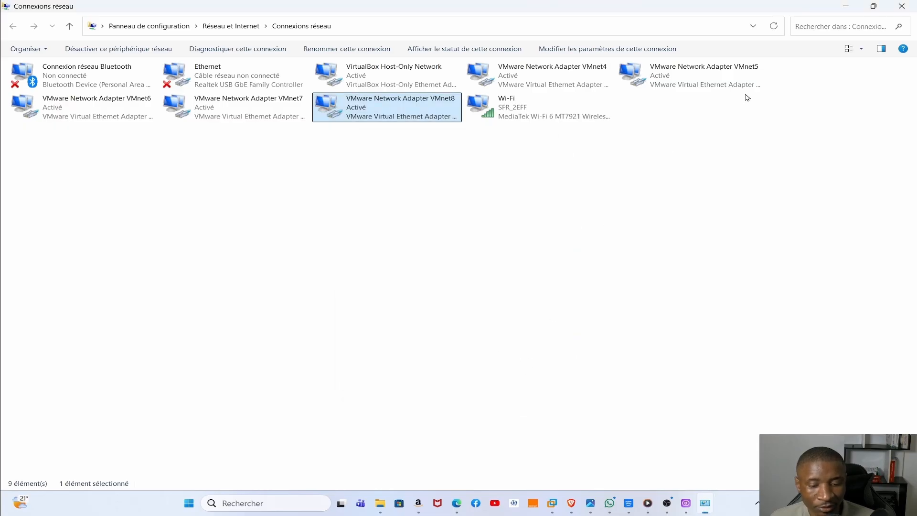
click(841, 5)
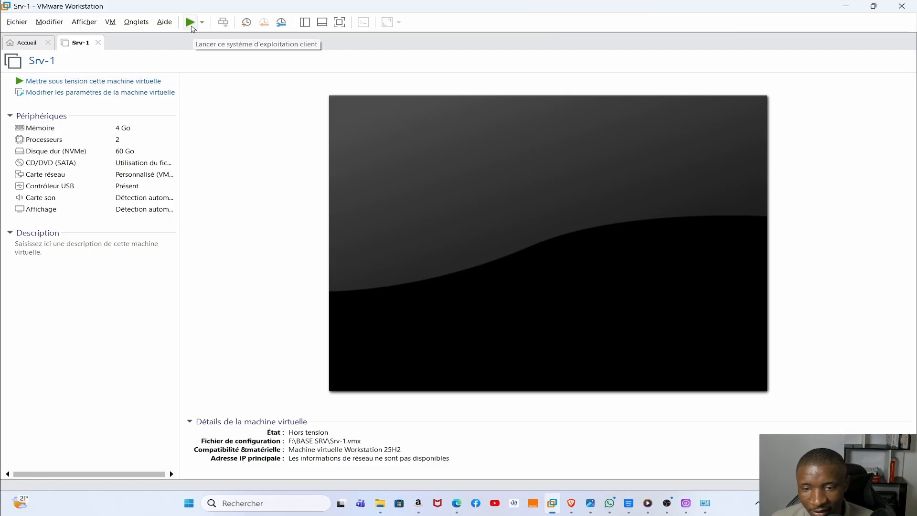
- Power on Srv-1 and boot it from the installation DVD into Windows Setup
click(190, 22)
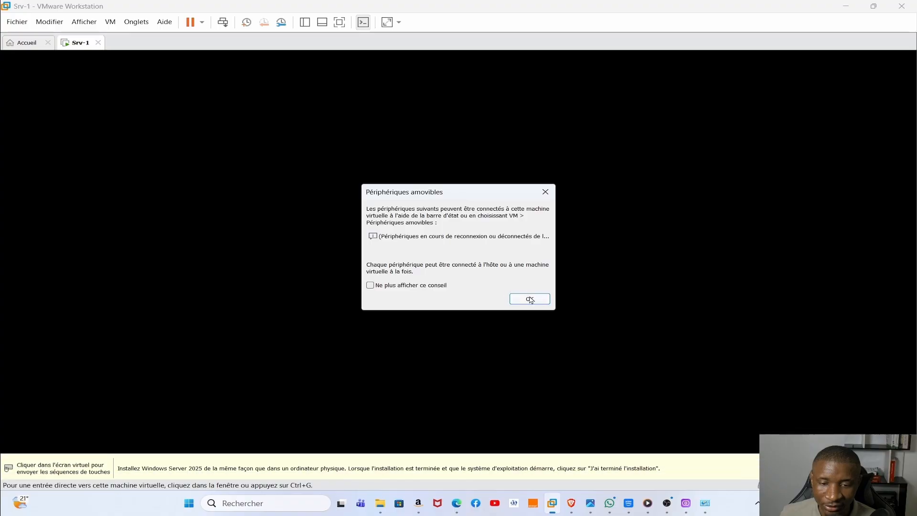
click(529, 300)
click(530, 301)
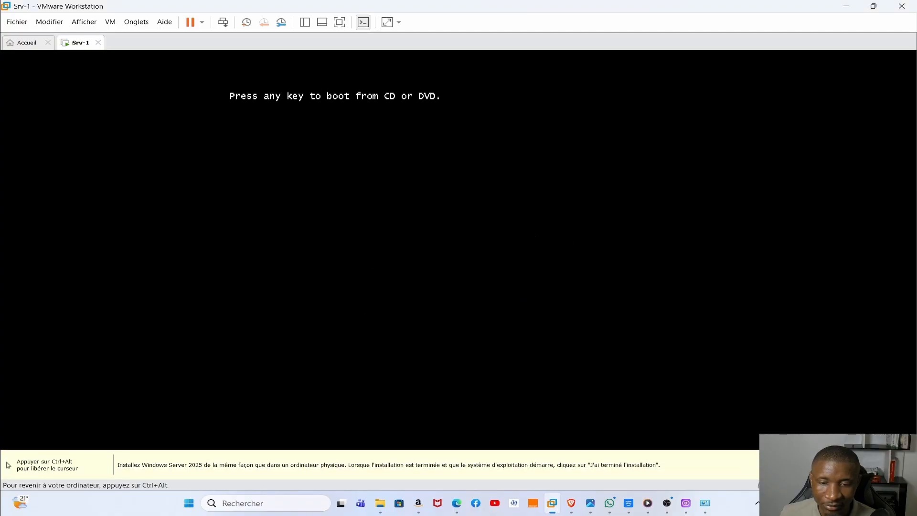
key(Return)
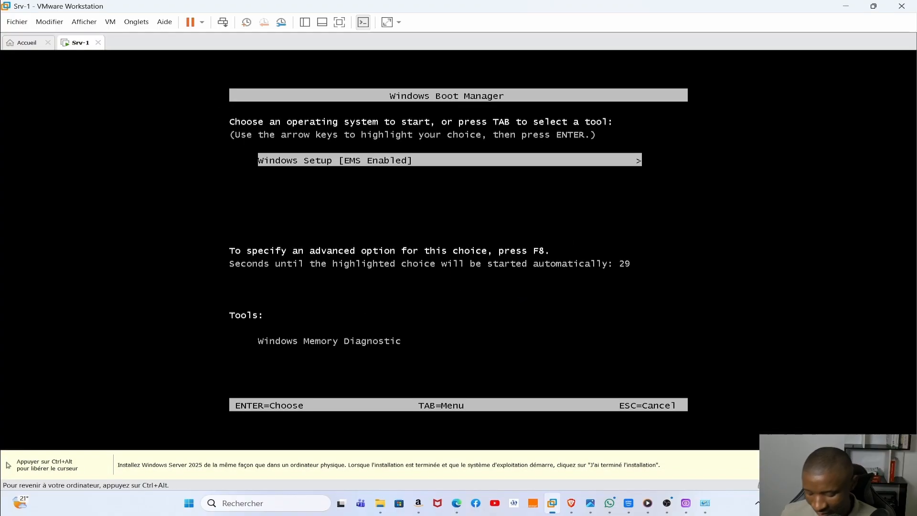
key(Return)
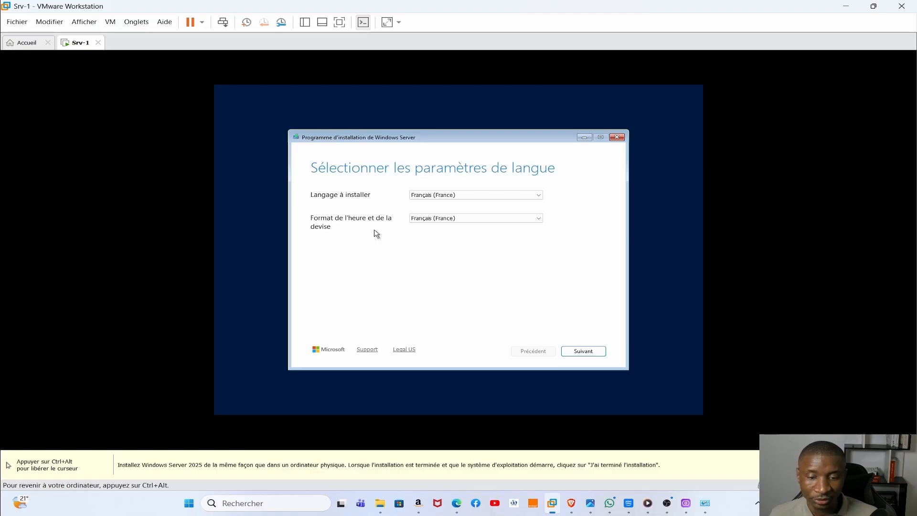
- Accept French language and AZERTY keyboard, agree to erase everything, and continue
click(592, 354)
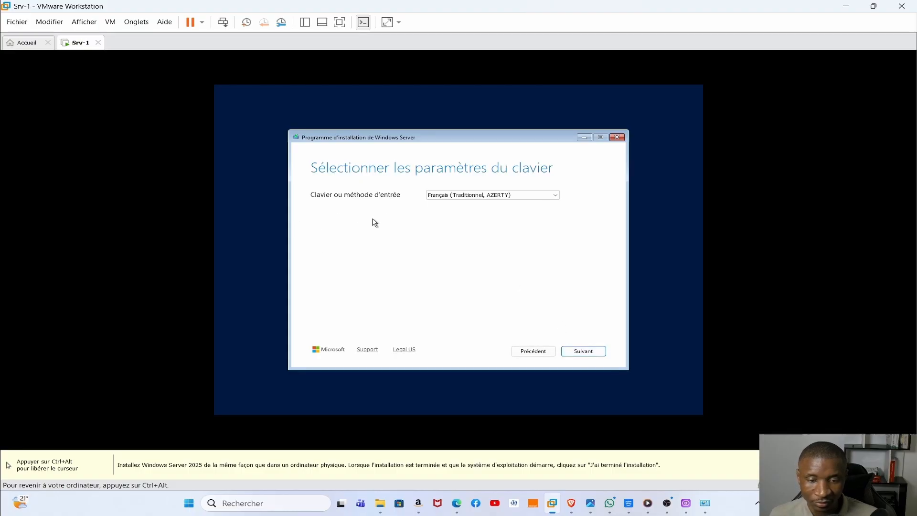
click(576, 352)
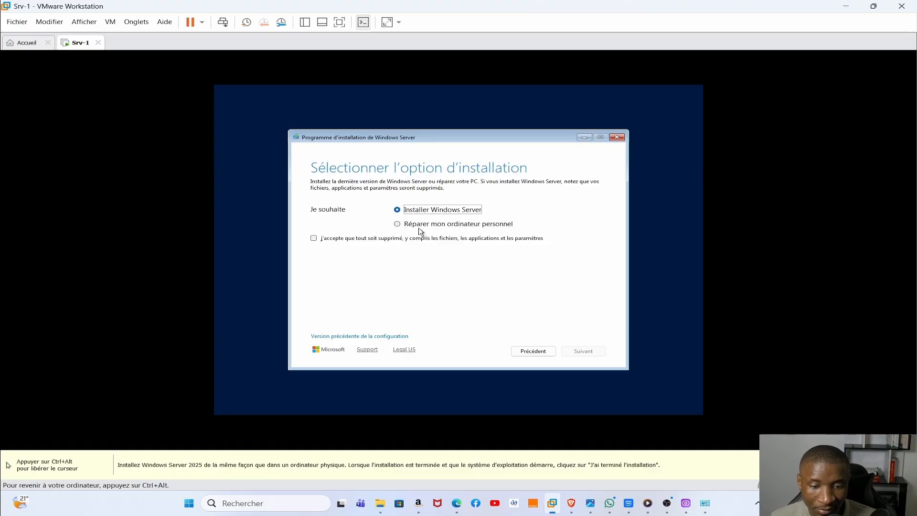
click(315, 239)
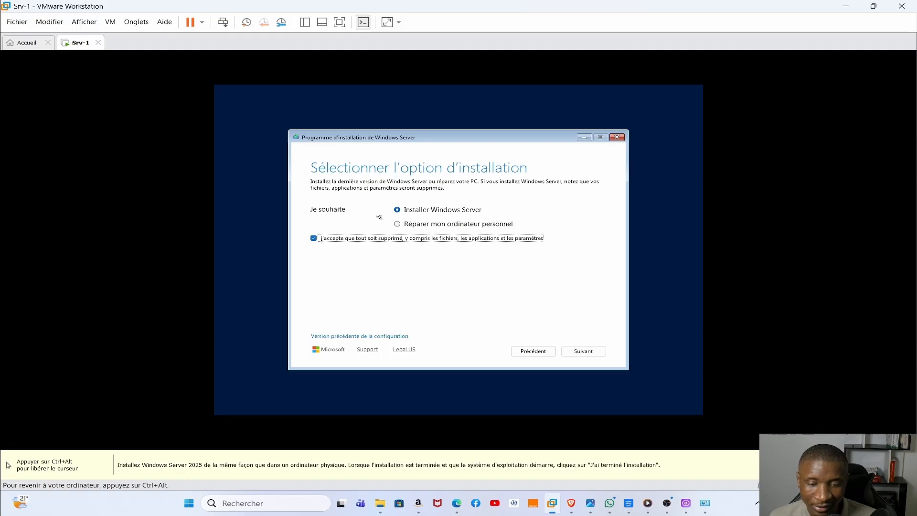
click(589, 352)
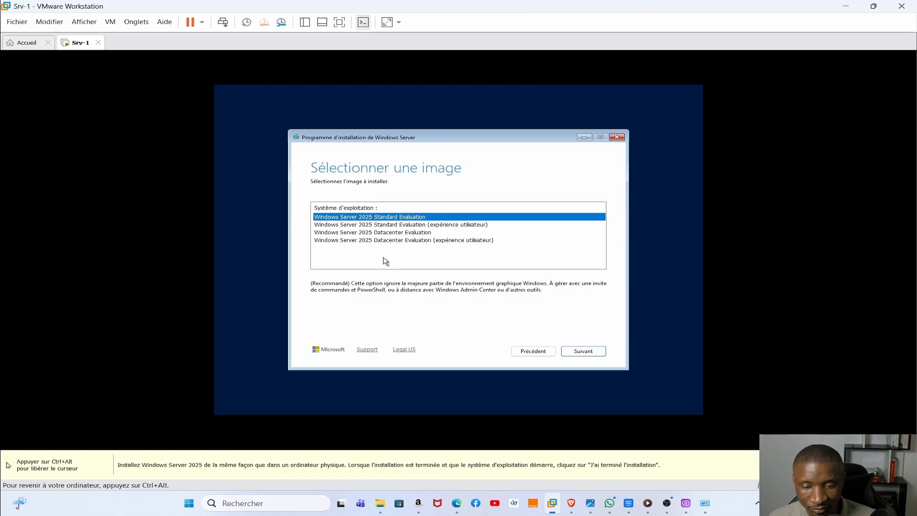
- Choose Standard Evaluation (expérience utilisateur), accept the licence, and target the unallocated 60 Go disk
click(377, 226)
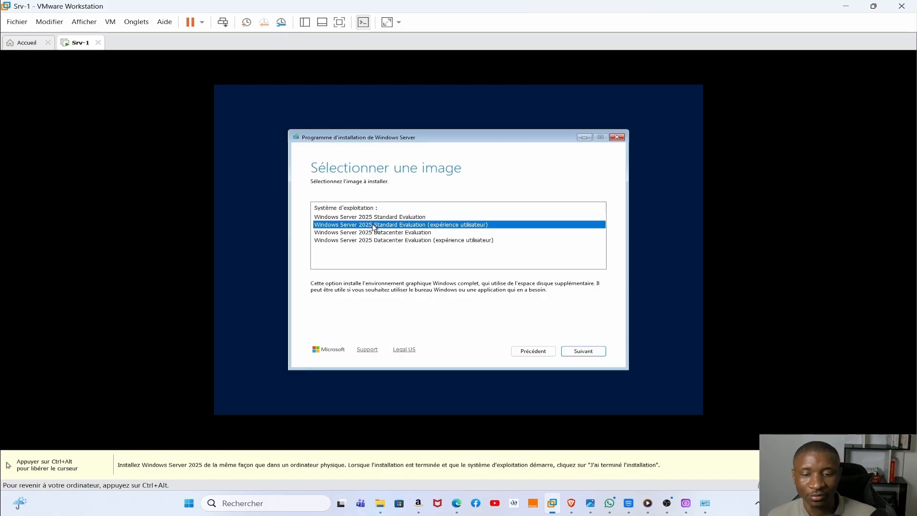
click(568, 352)
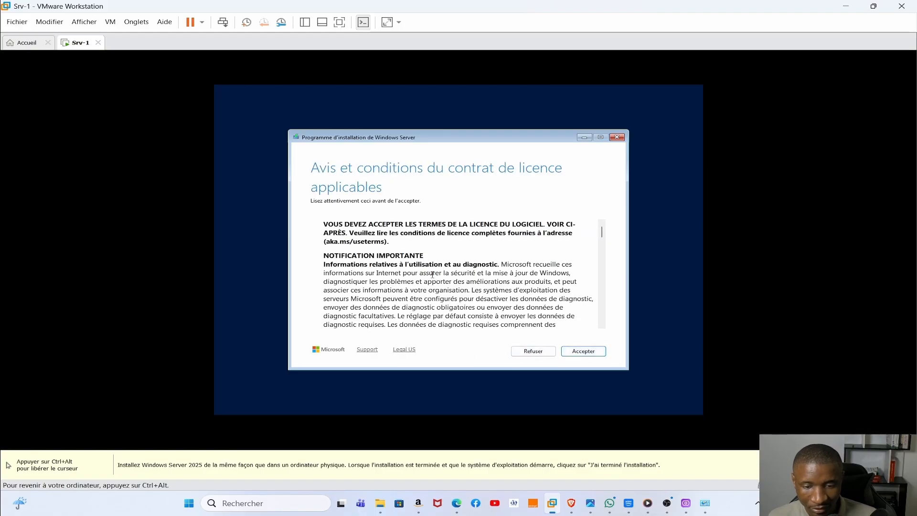
scroll(432, 273, down, 5)
scroll(430, 267, up, 10)
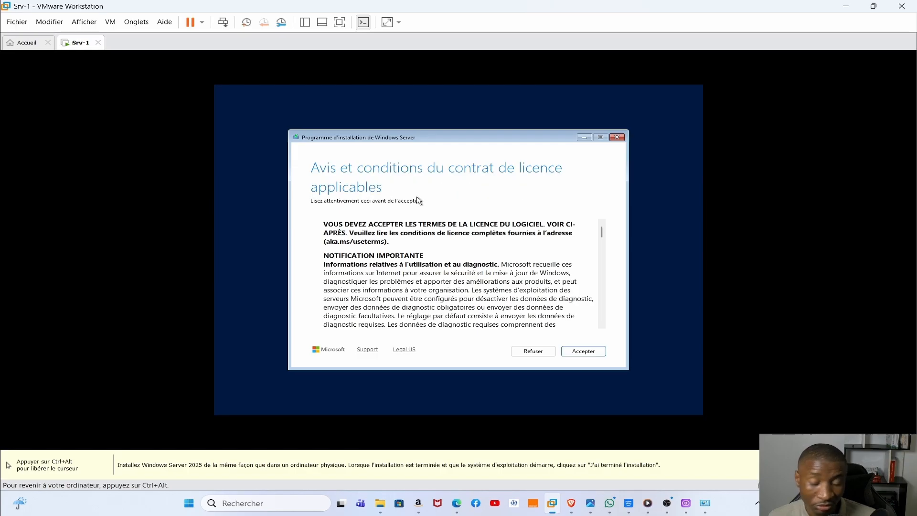
click(585, 353)
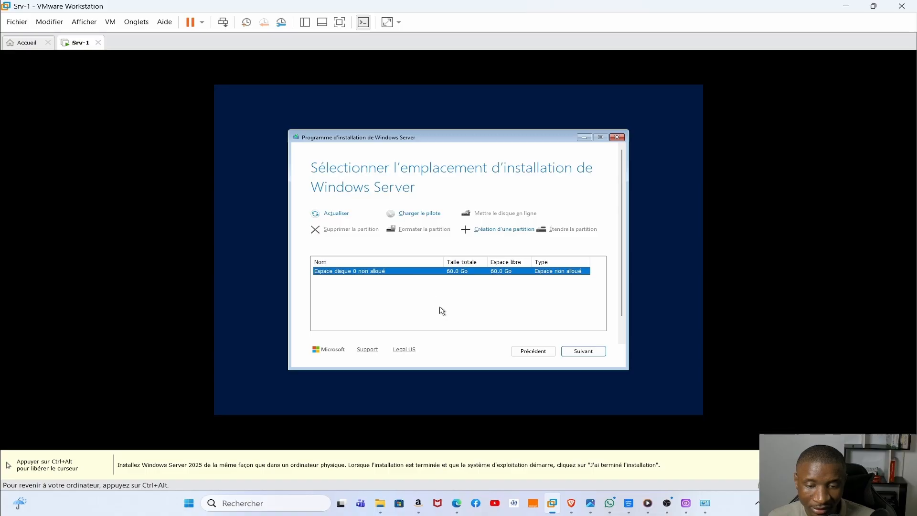
click(576, 355)
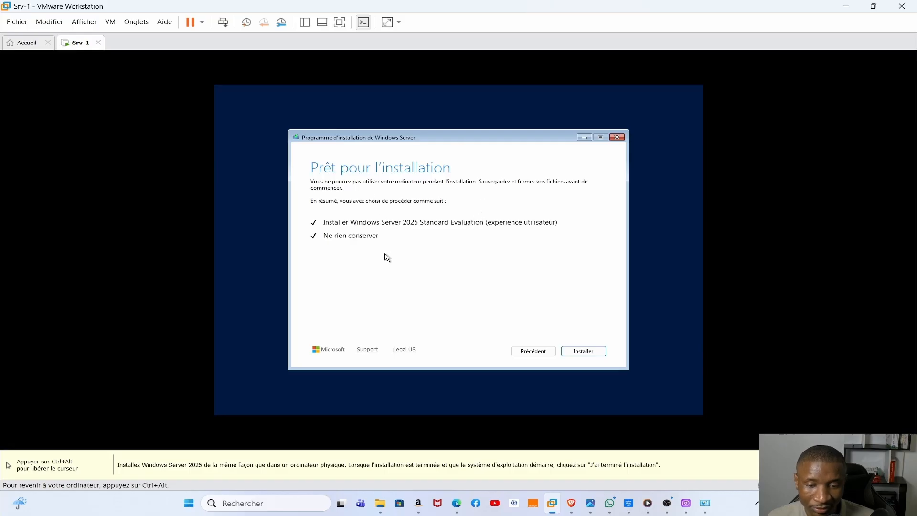
- Install Windows Server, then select the Administrator password field
click(583, 352)
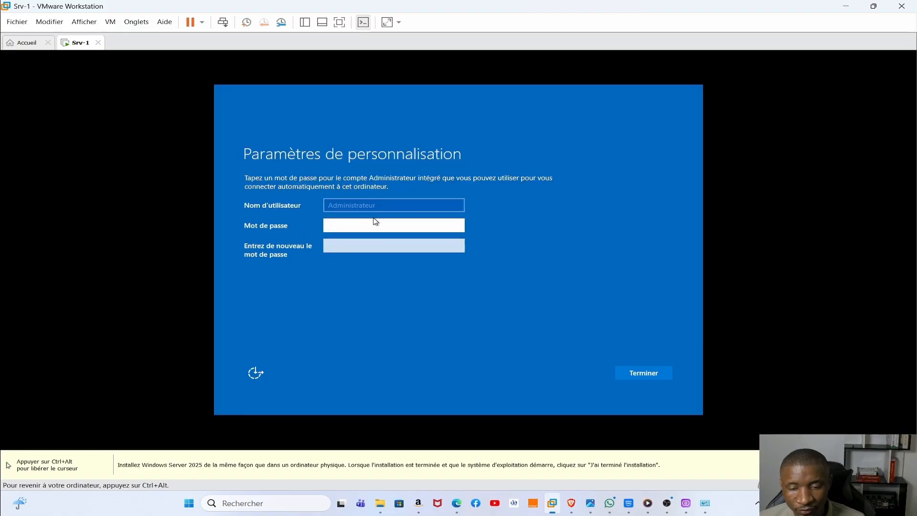
click(374, 222)
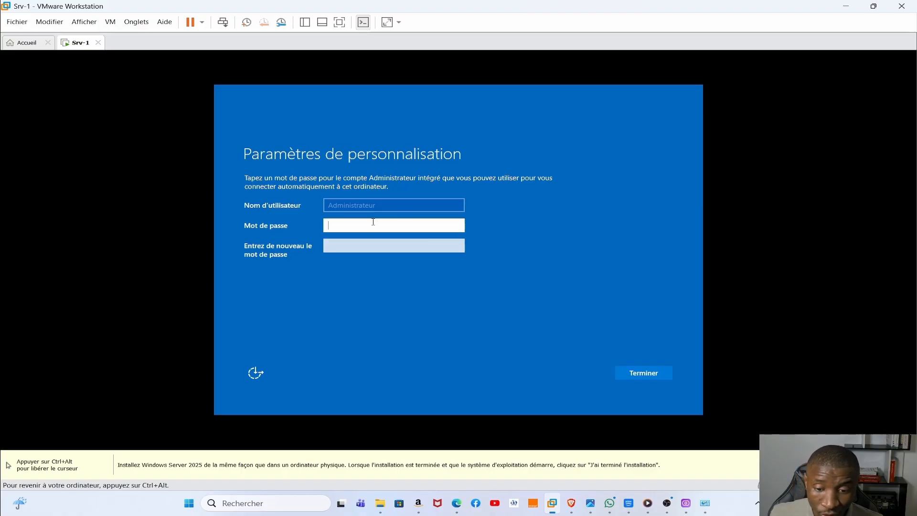
- Enter and confirm the built-in Administrator password, then finish with Terminer
text(P)
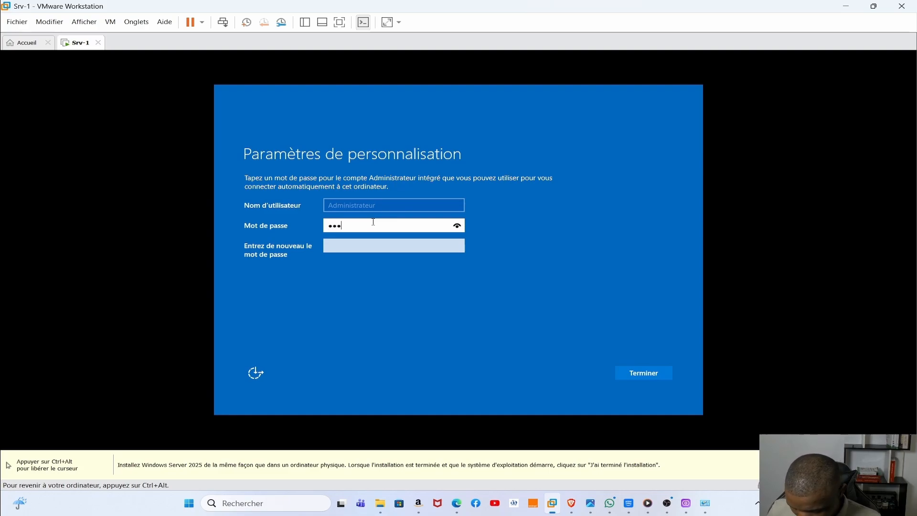
text(sword12)
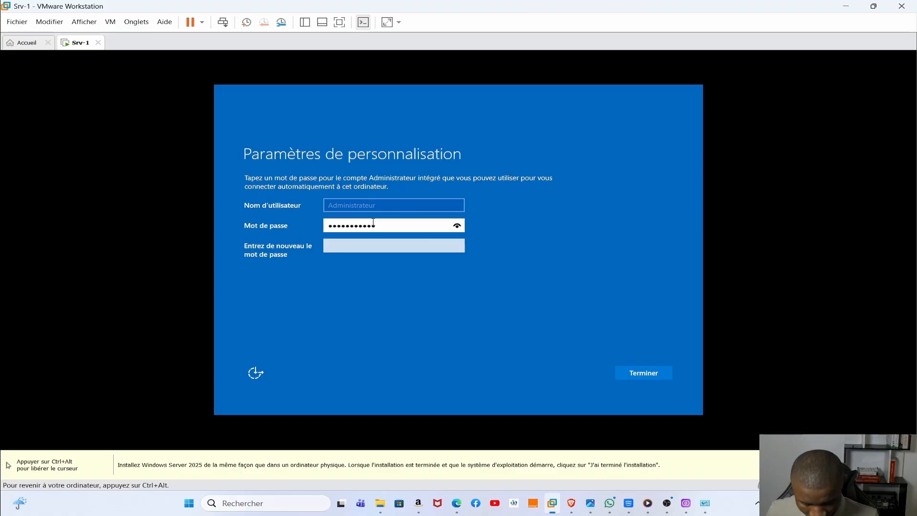
key(Tab)
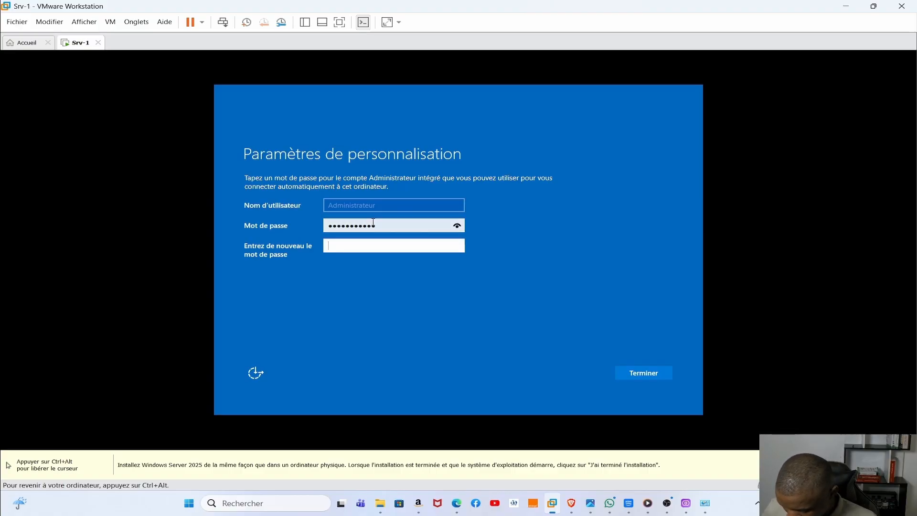
text(Pas)
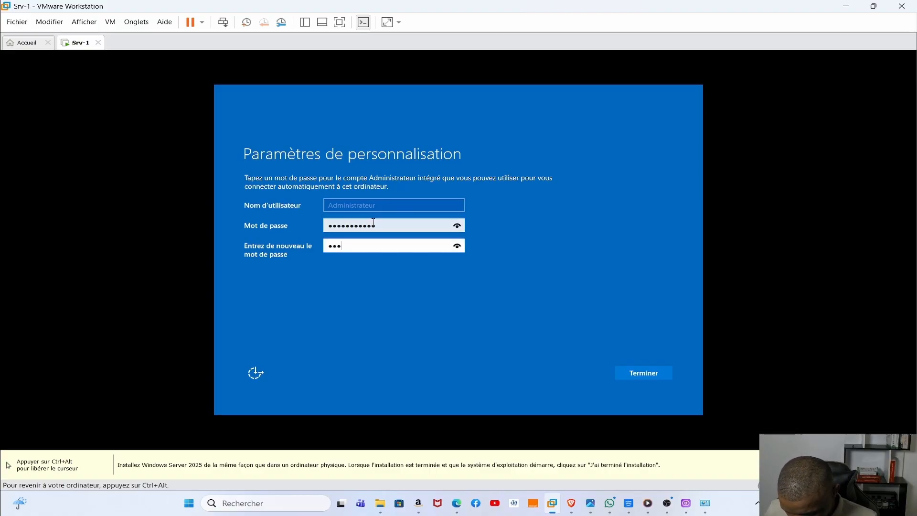
text(swo)
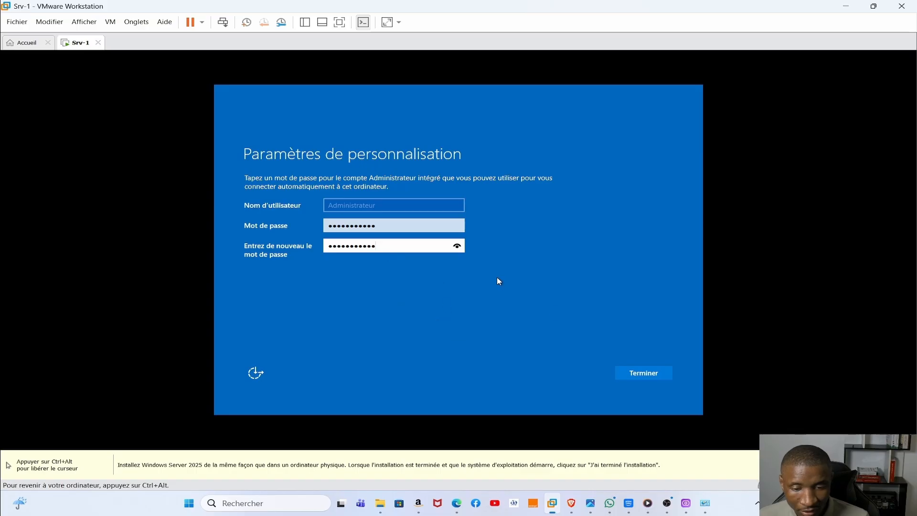
click(643, 376)
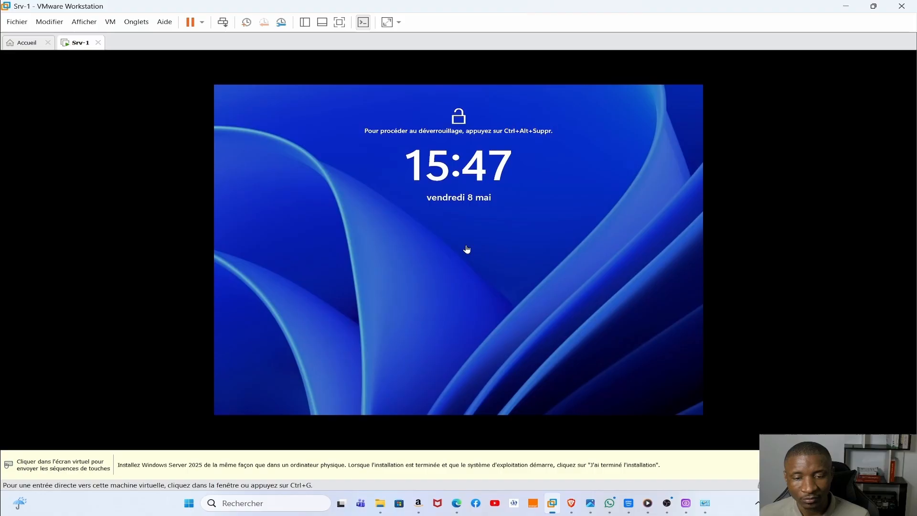
- Let the VM finish applying settings until the lock screen appears, then release the mouse
click(467, 249)
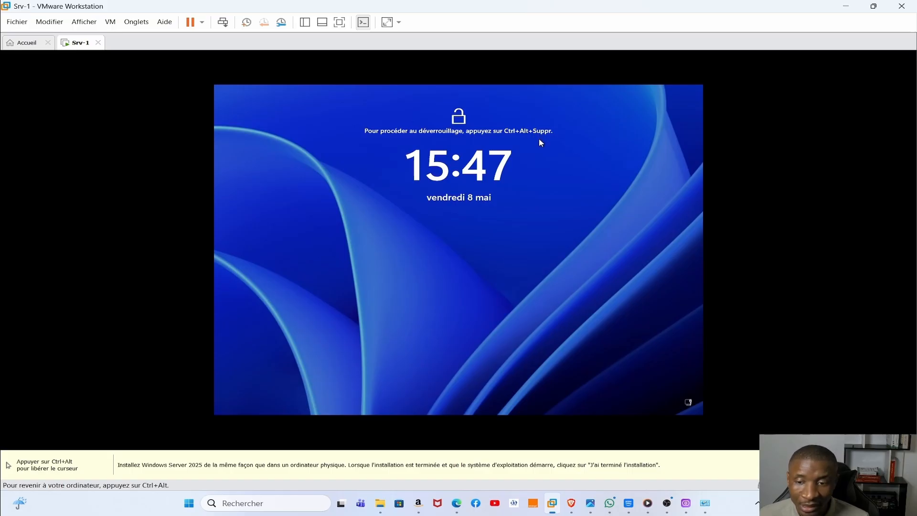
key(ctrl+alt)
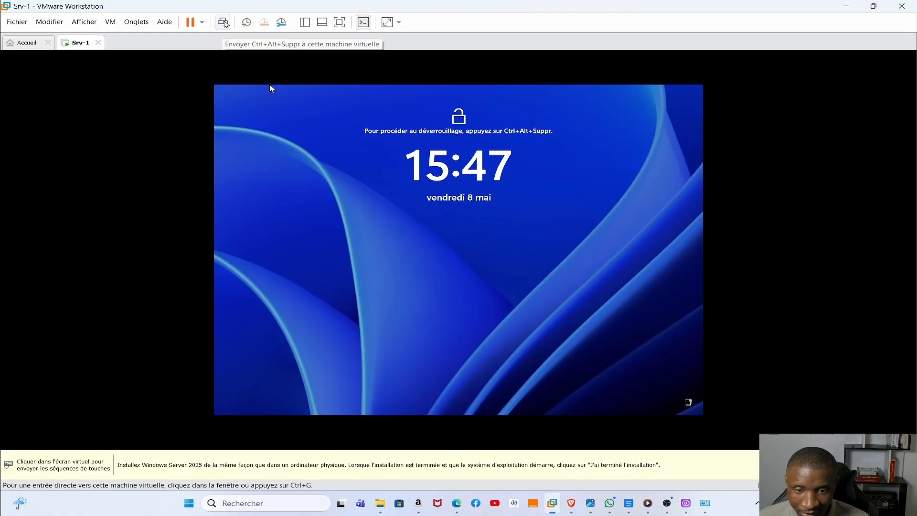
- Unlock Srv-1 with Ctrl+Alt+Del and sign in as Administrateur using the account password
click(224, 23)
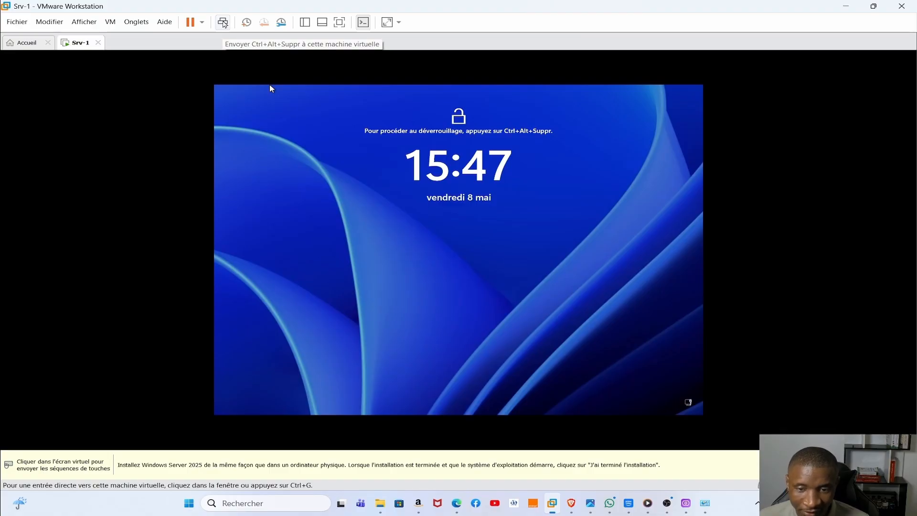
click(482, 278)
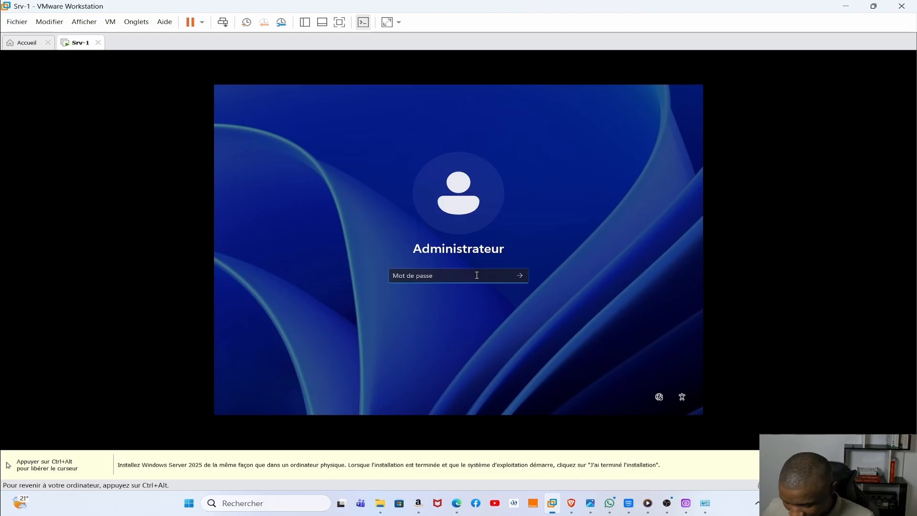
text(P)
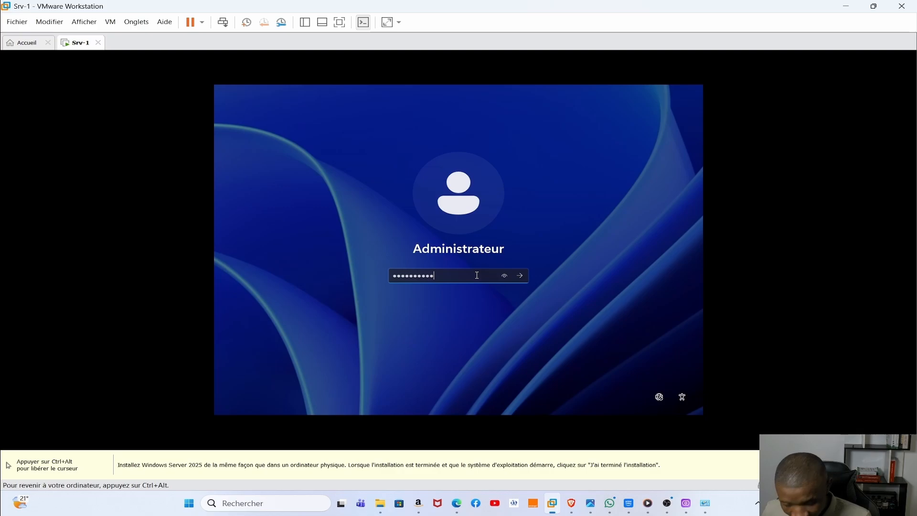
key(Return)
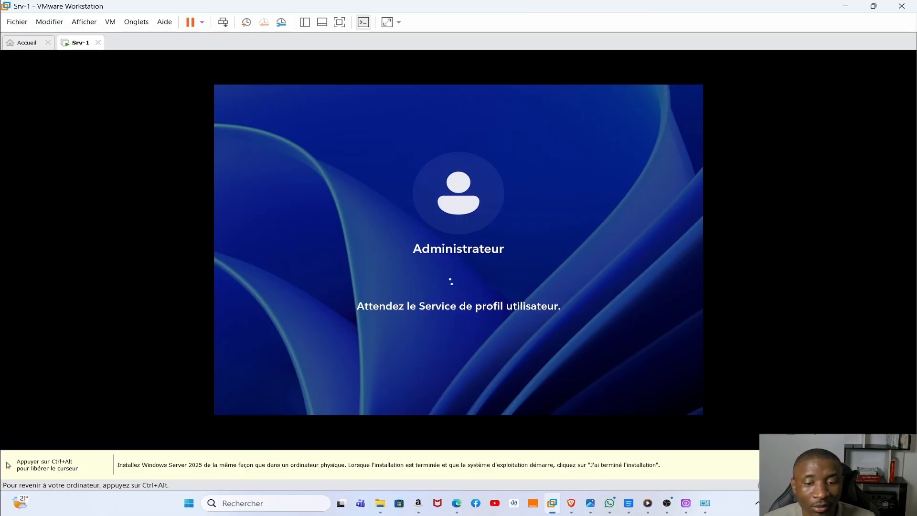
key(ctrl+alt)
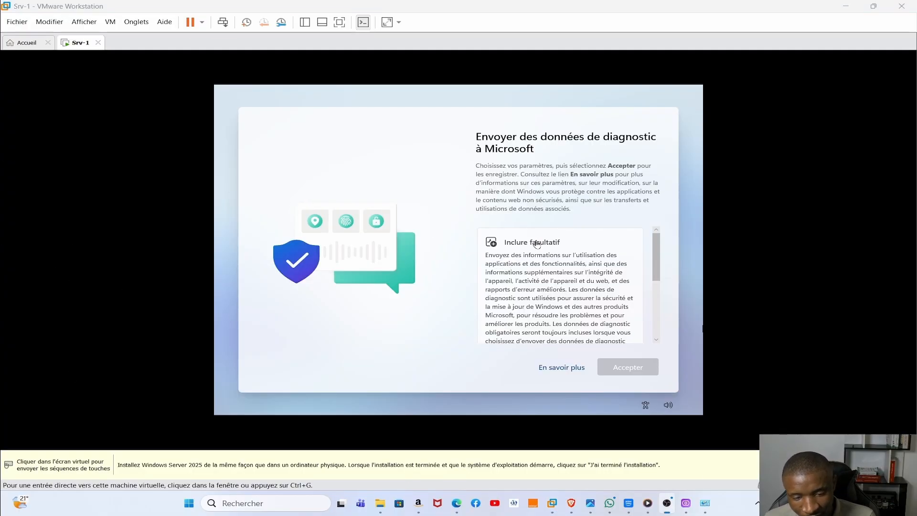
- Choose Obligatoire uniquement so only required diagnostic data is sent
click(658, 256)
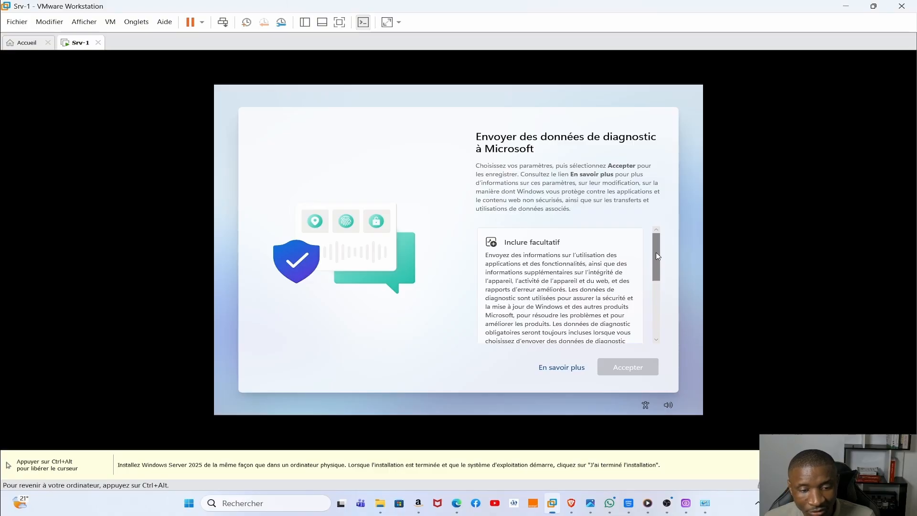
mouse_move(659, 263)
mouse_down()
mouse_move(658, 311)
mouse_move(658, 256)
mouse_up()
scroll(657, 257, down, 3)
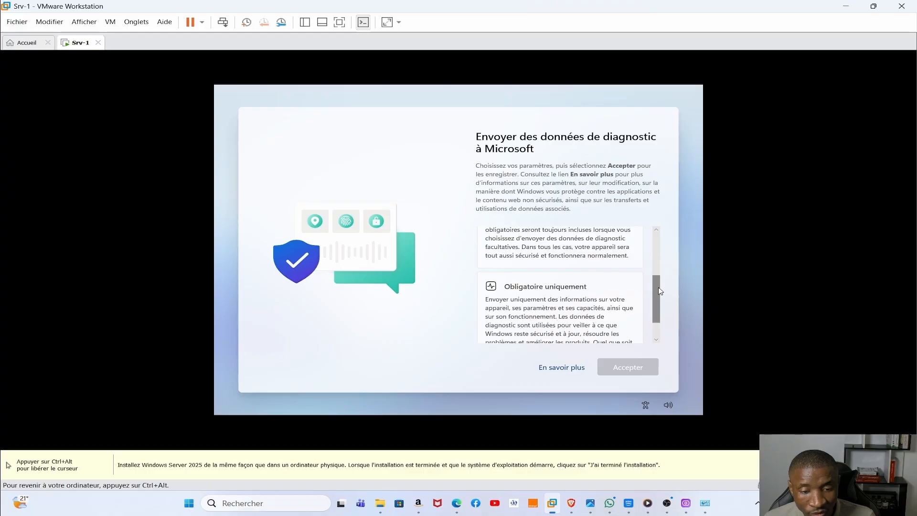
drag(658, 289, 659, 291)
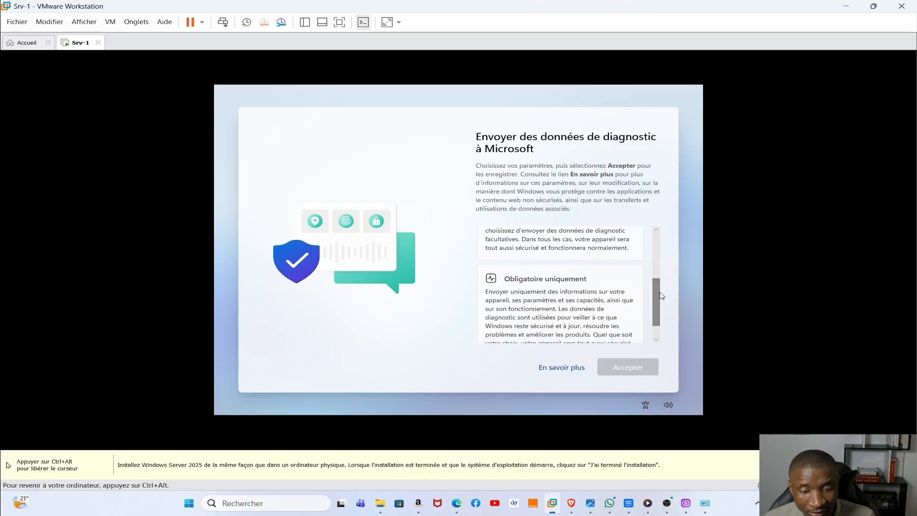
click(544, 304)
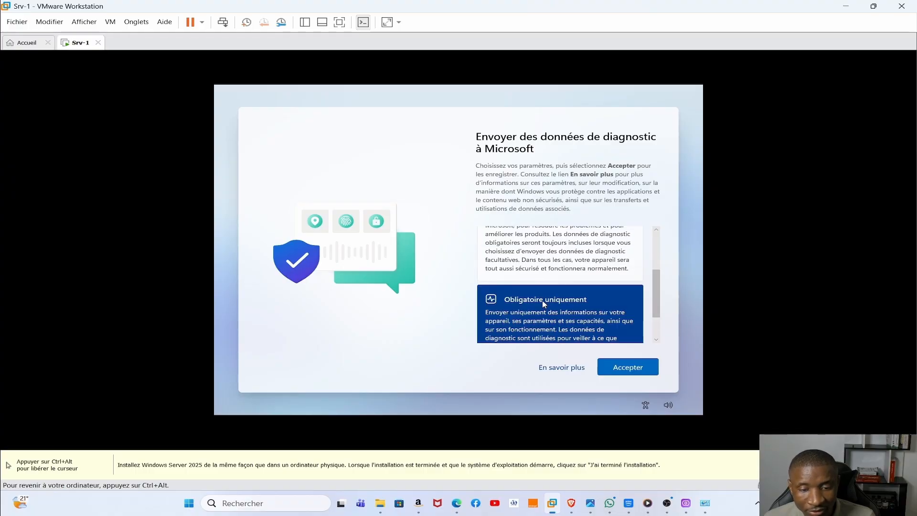
- Accept the diagnostic choice, dismiss the Windows Admin Center popup, and show Serveur local
click(617, 374)
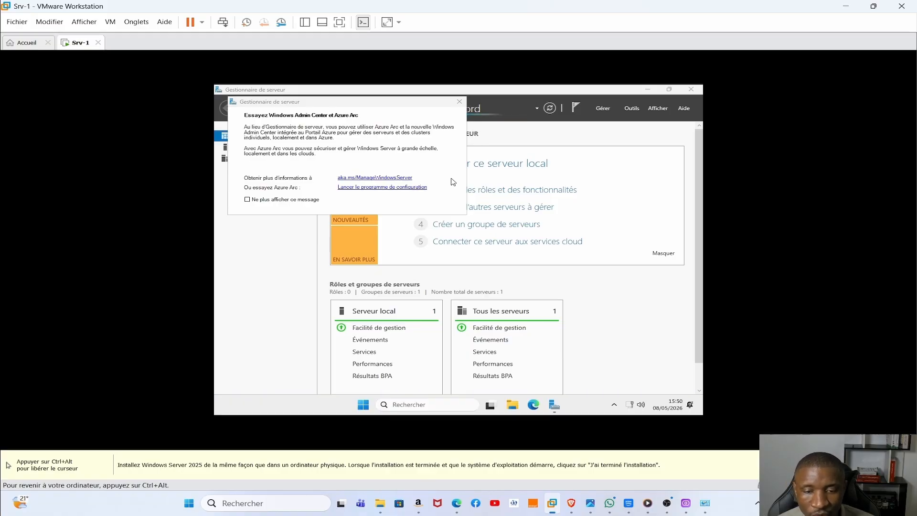
click(458, 104)
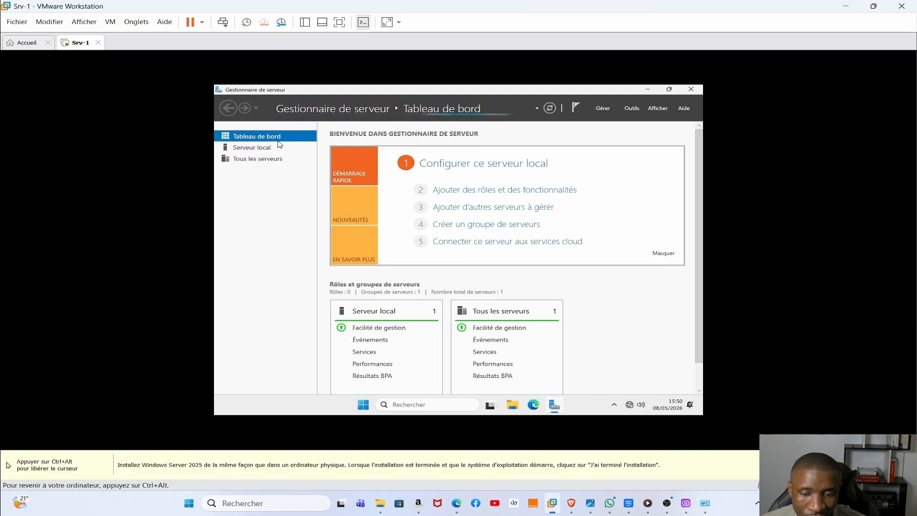
click(250, 150)
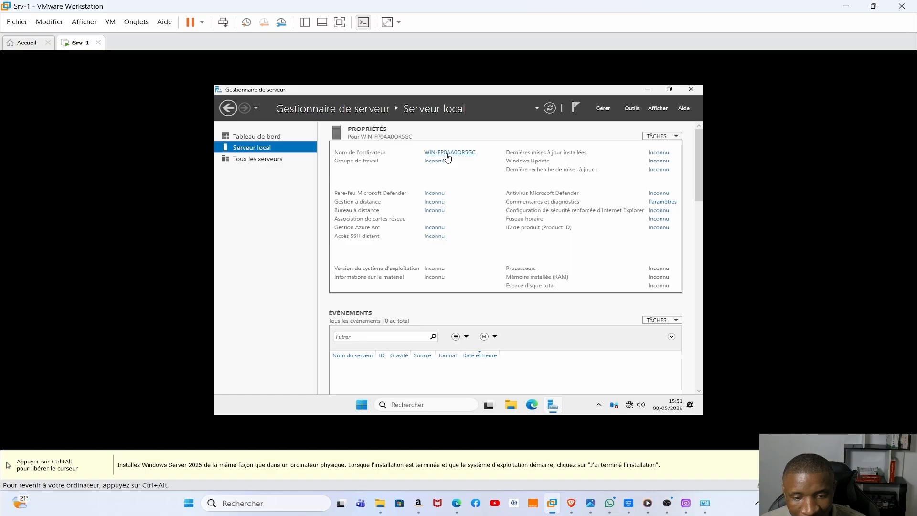
- Rename the computer to SRV-1 and postpone the restart with Redémarrer ultérieurement
click(448, 152)
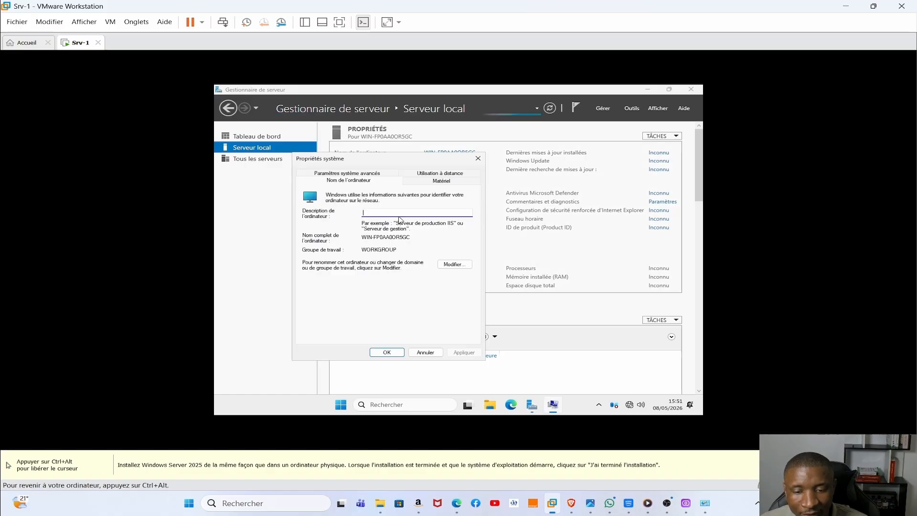
click(454, 264)
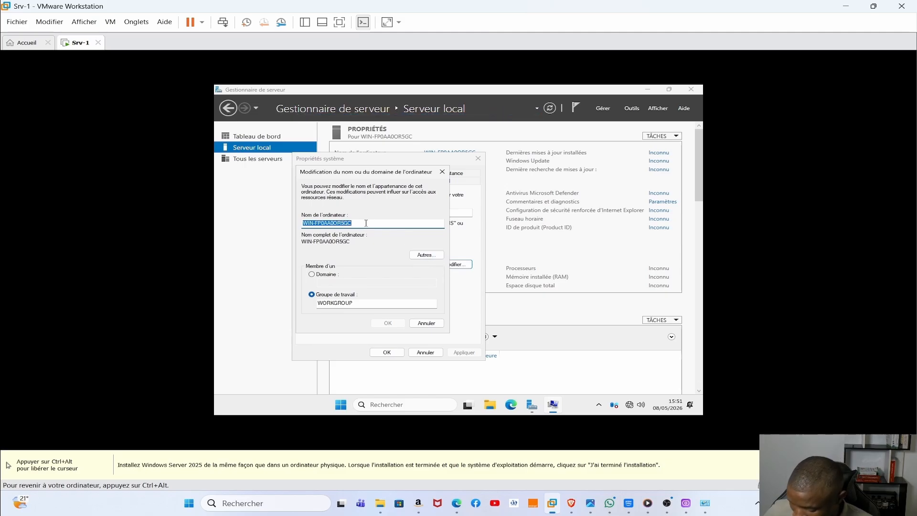
text(S)
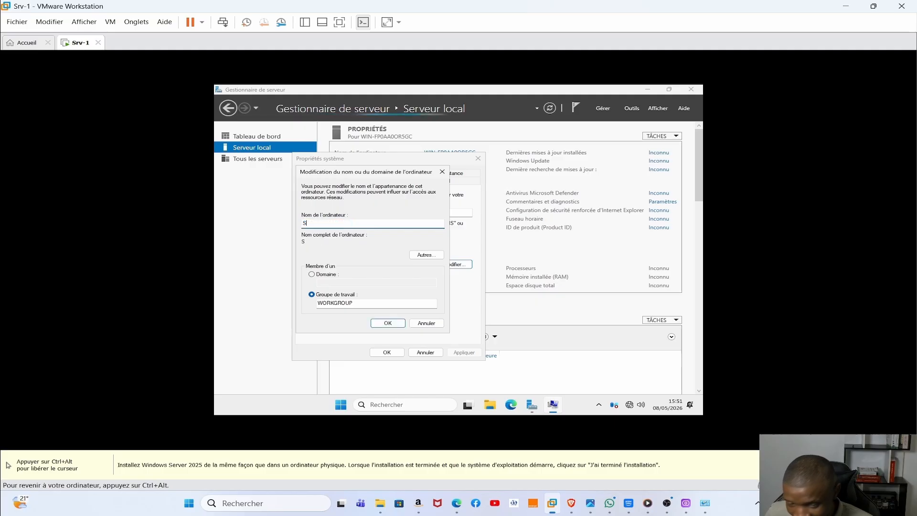
text(R)
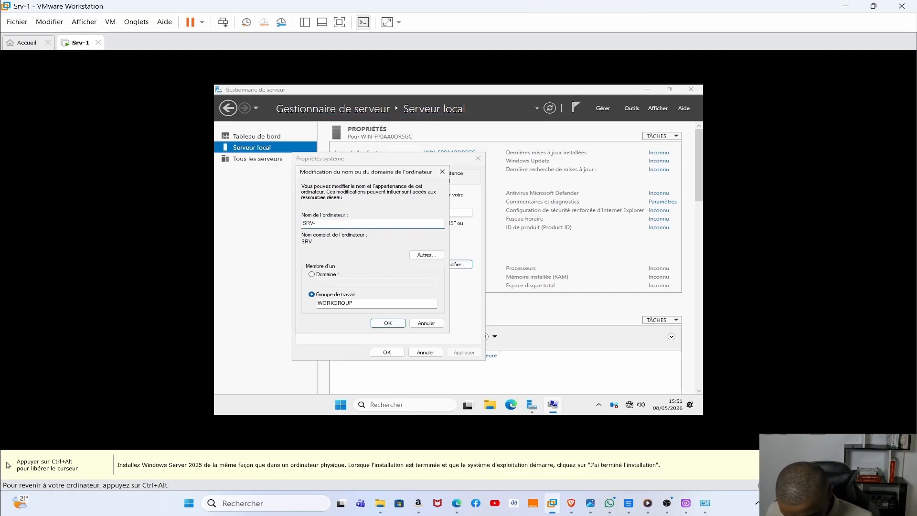
text(V-)
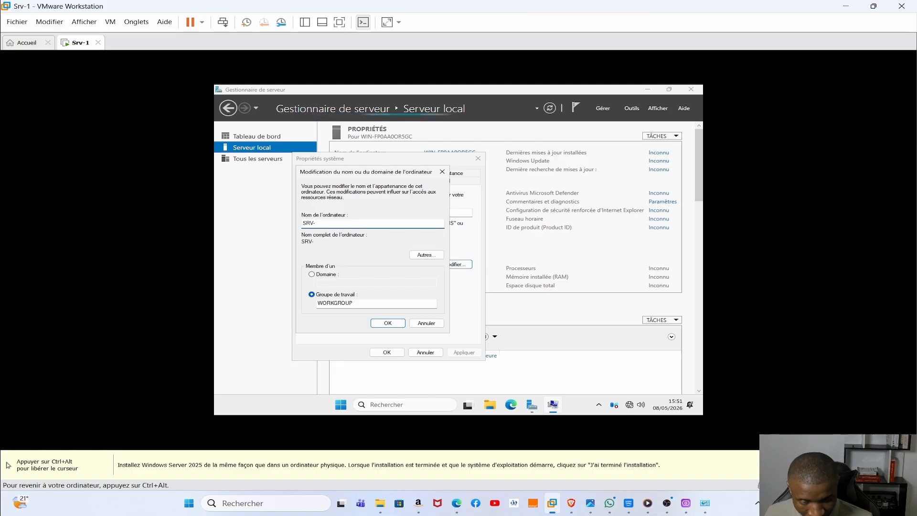
text(1)
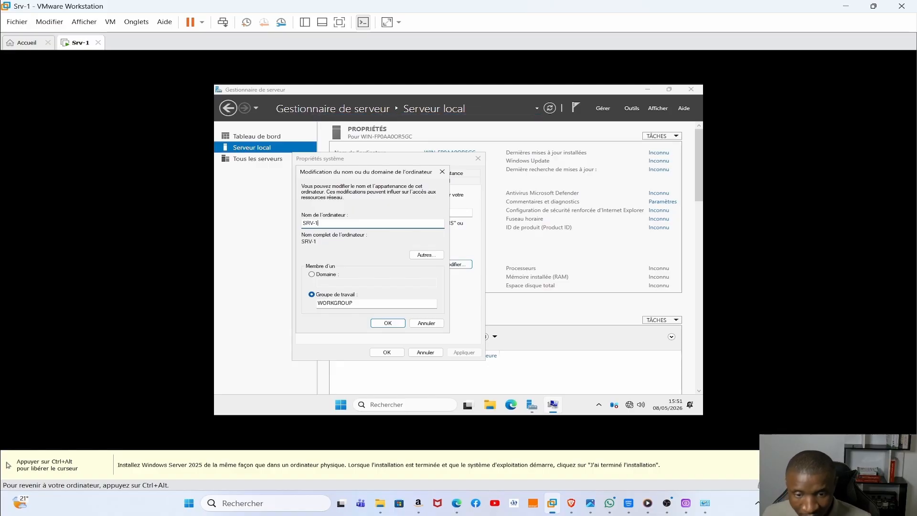
click(391, 326)
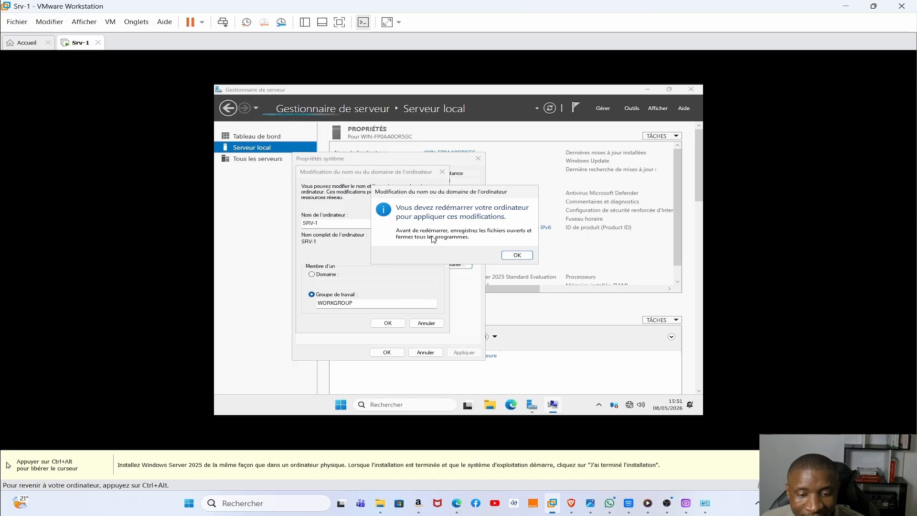
click(508, 258)
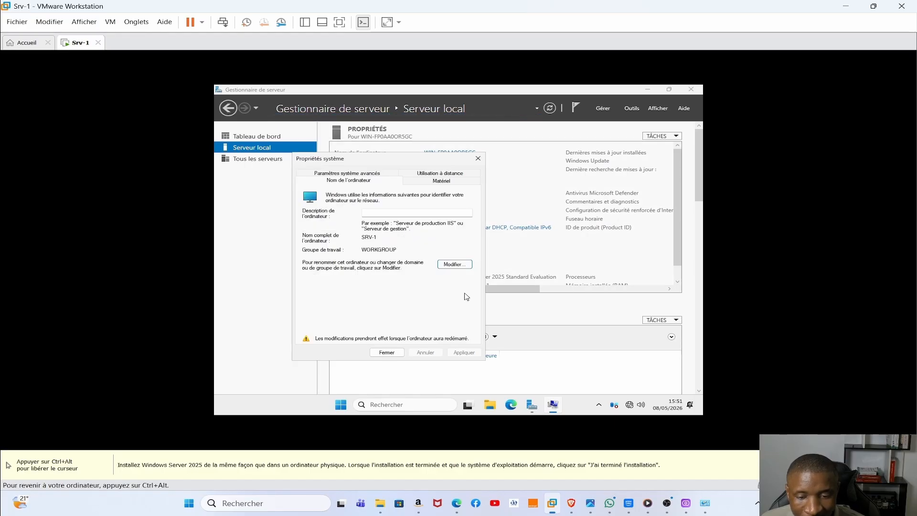
click(394, 352)
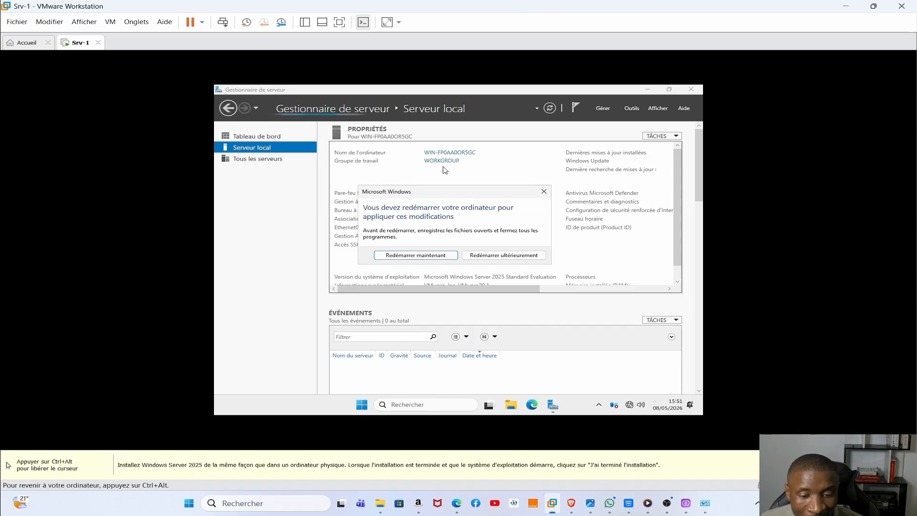
click(495, 256)
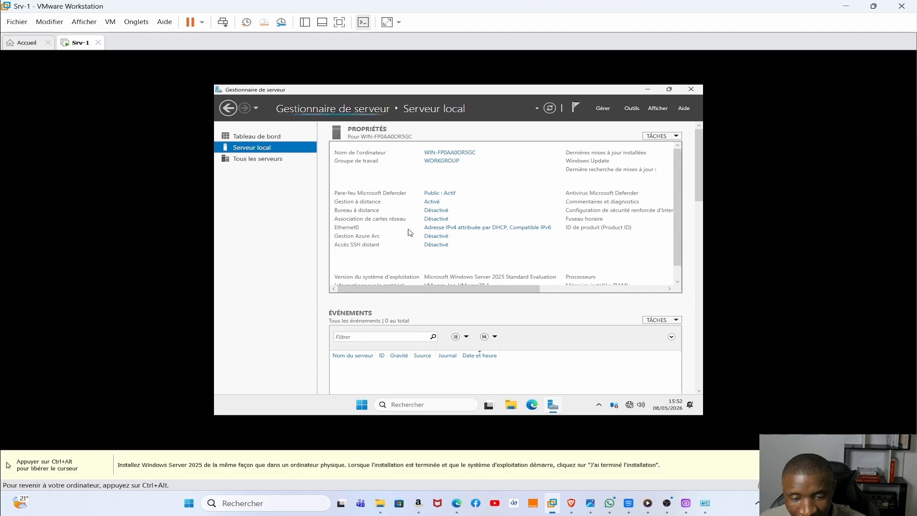
- Launch ncpa.cpl from the guest search to list the network connections
click(462, 229)
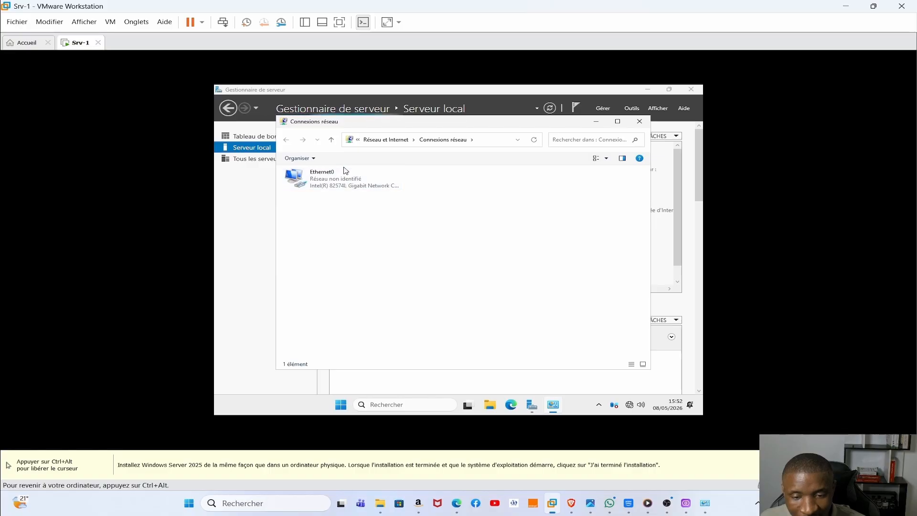
click(639, 121)
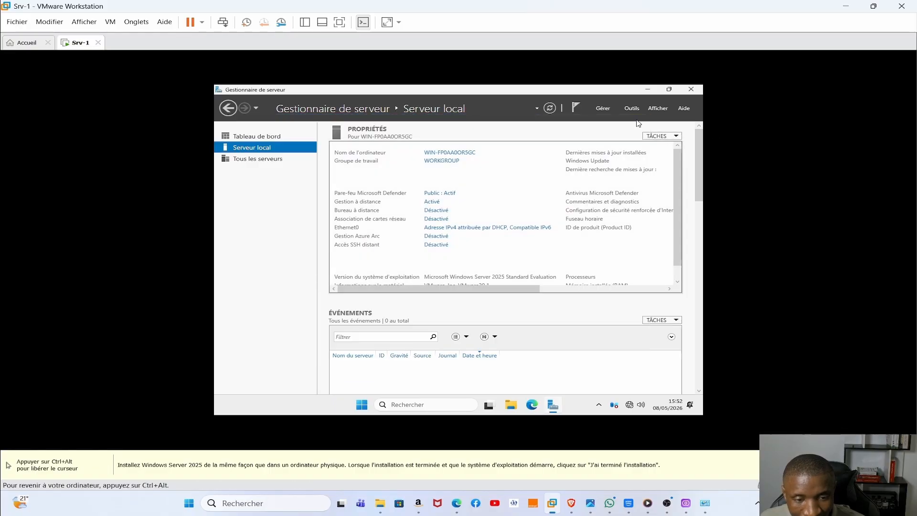
click(422, 406)
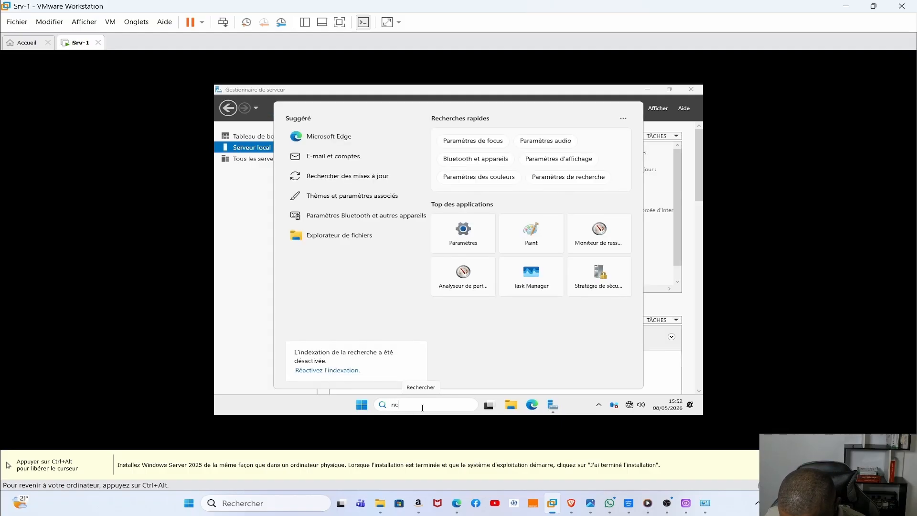
text(.cpl)
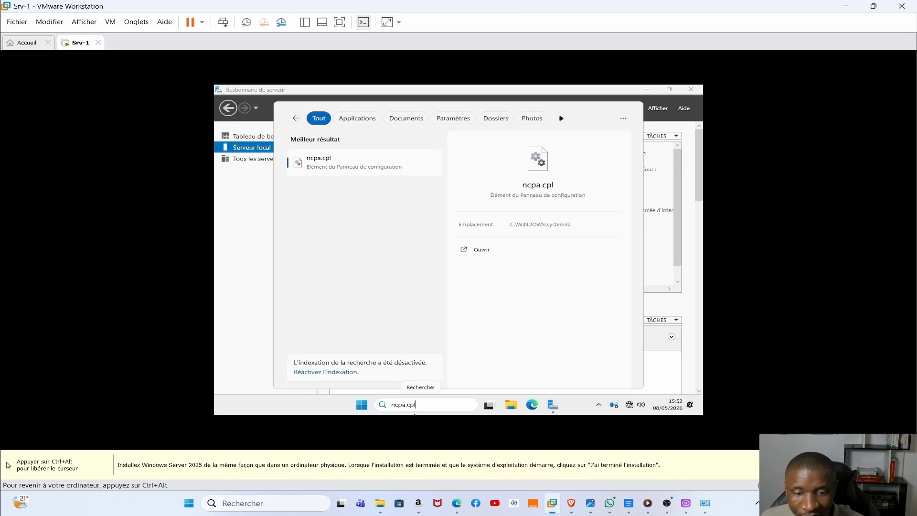
key(Return)
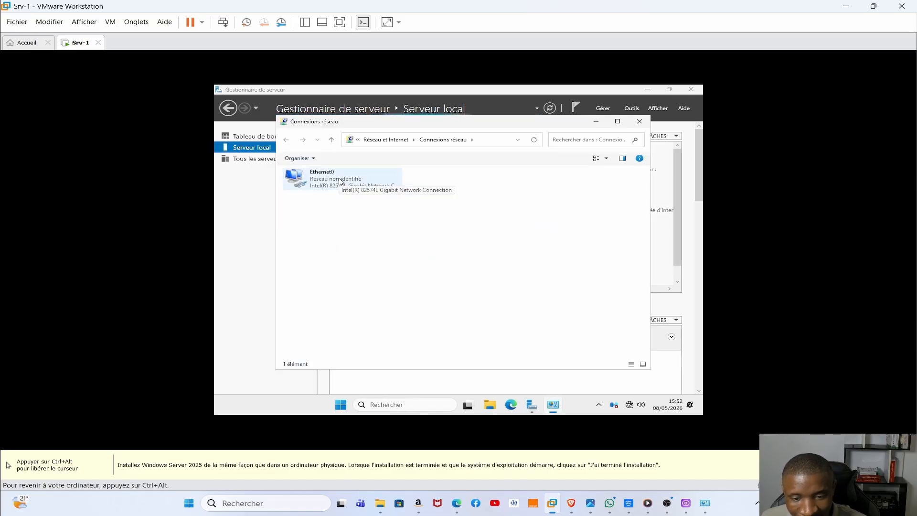
- Open Ethernet0's properties and its Internet Protocol Version 4 (TCP/IPv4) settings
click(340, 182)
double_click(339, 182)
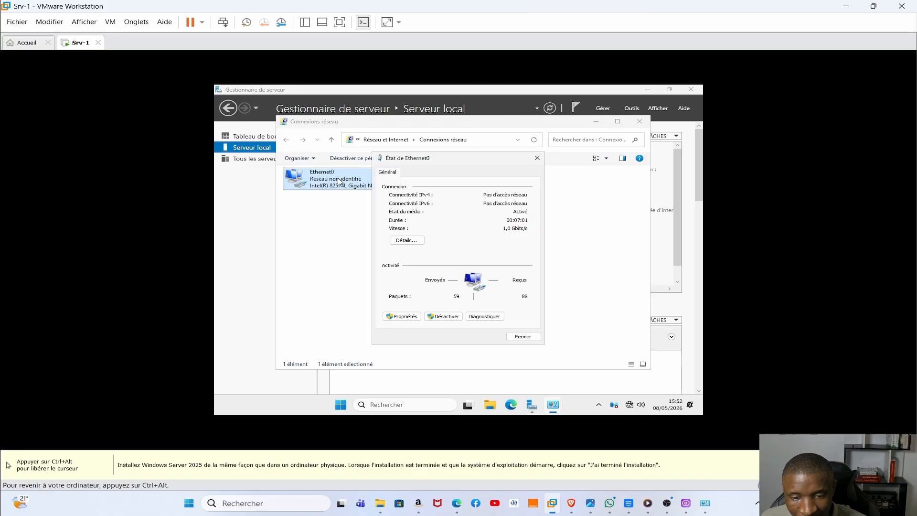
click(404, 317)
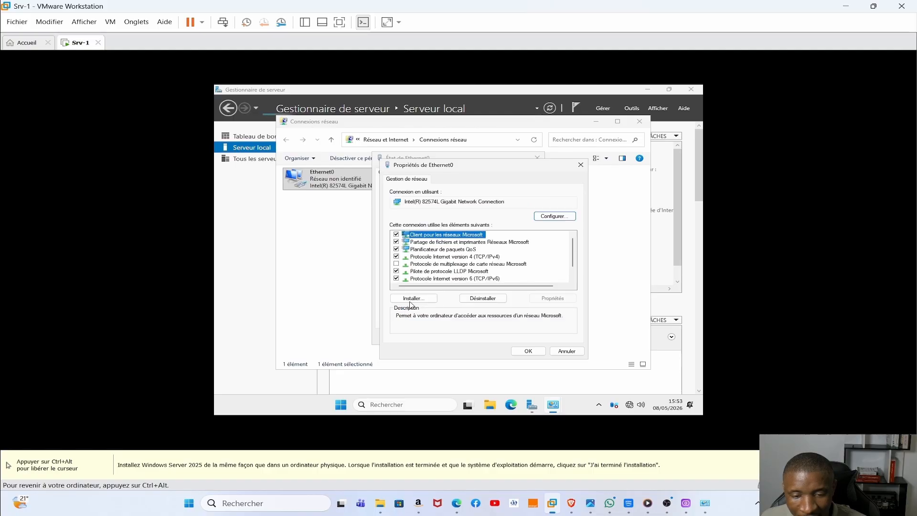
click(438, 257)
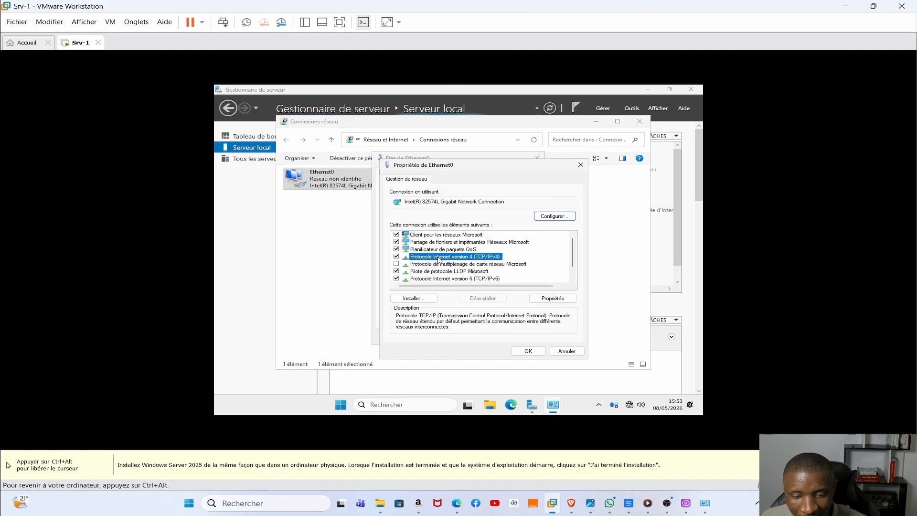
double_click(439, 258)
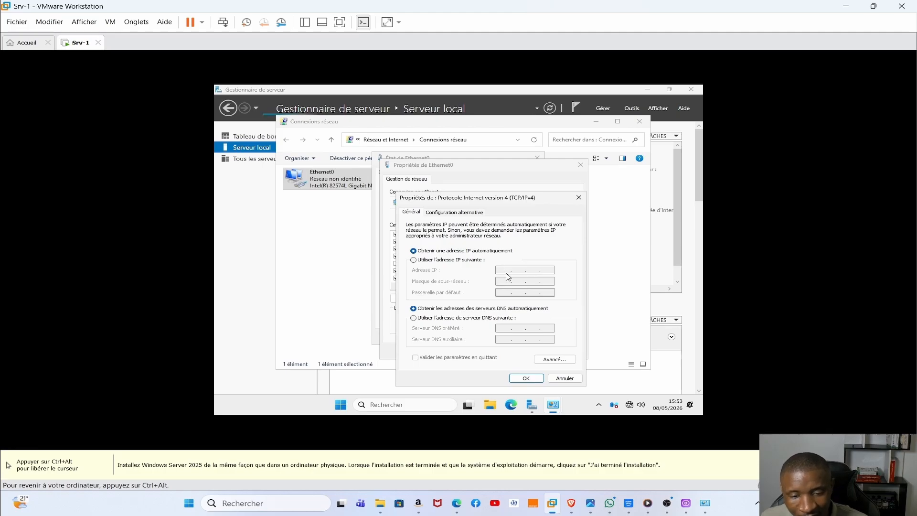
- Run ipconfig in an administrator Command Prompt, revealing 169.254.152.123, then minimize it
click(383, 404)
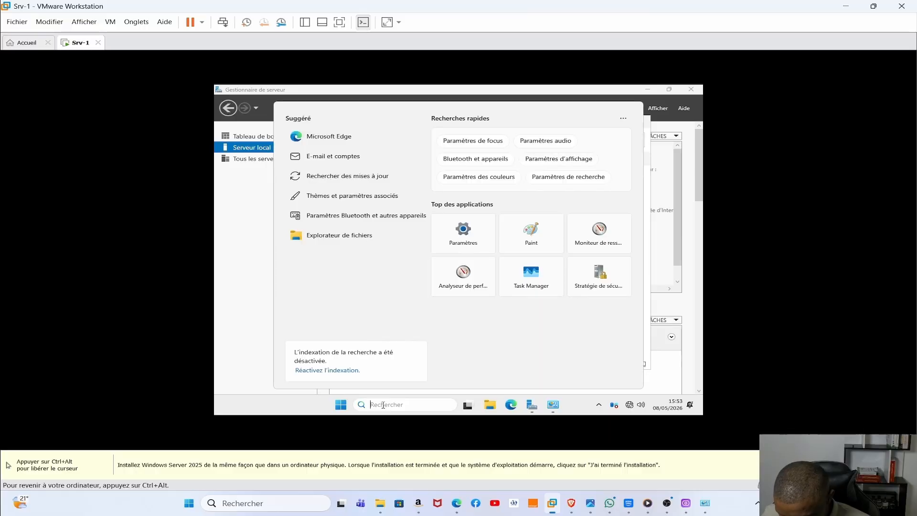
text(cmd)
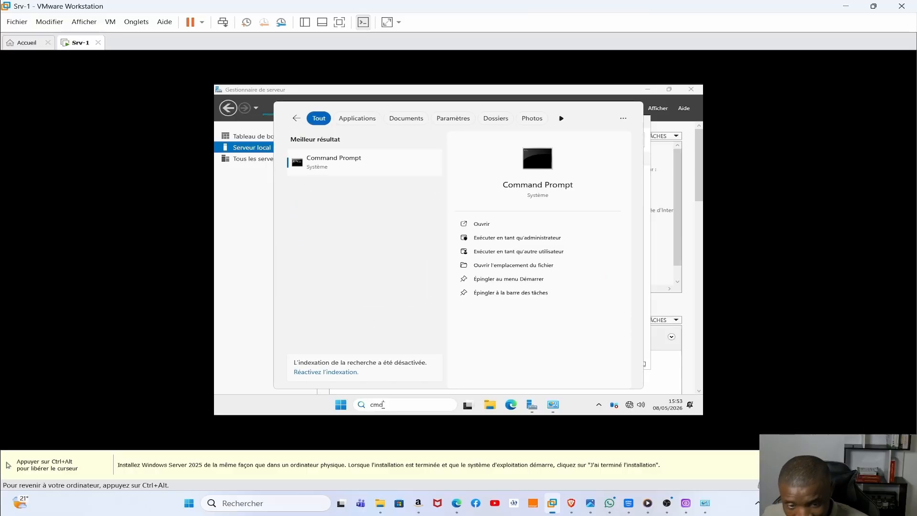
key(Escape)
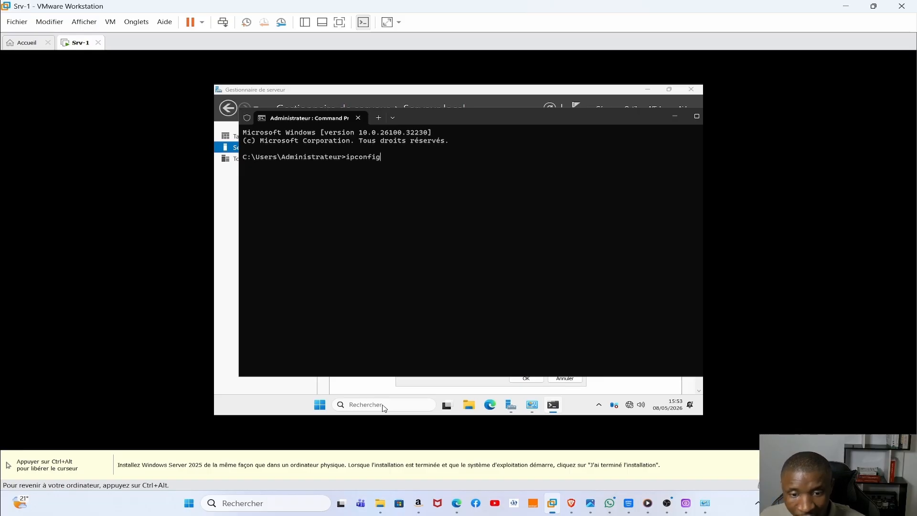
key(Return)
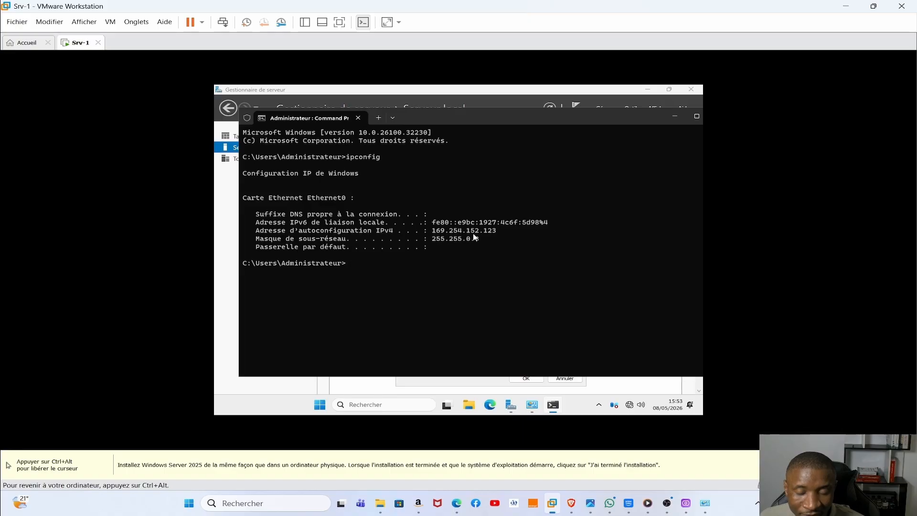
click(672, 118)
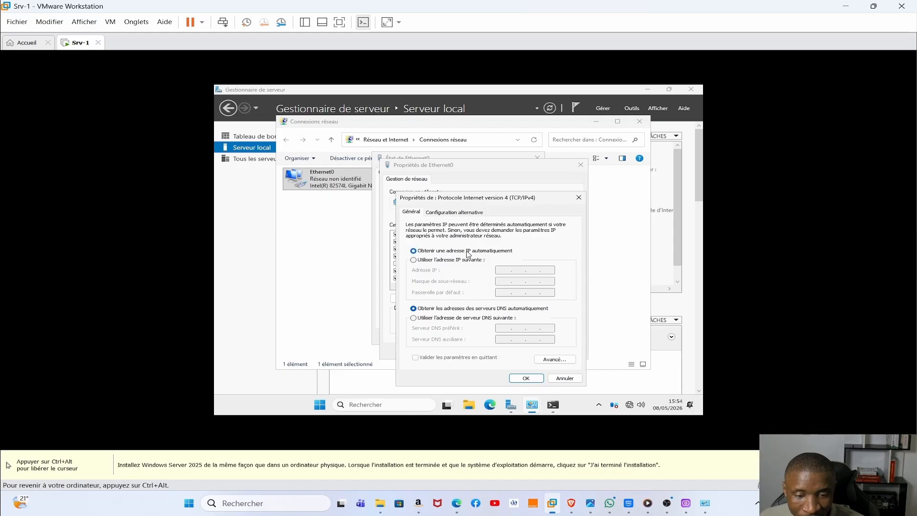
- Give Ethernet0 static IP 192.168.4.90, mask 255.255.255.0, gateway 192.168.4.254, DNS 127.0.0.1
click(413, 260)
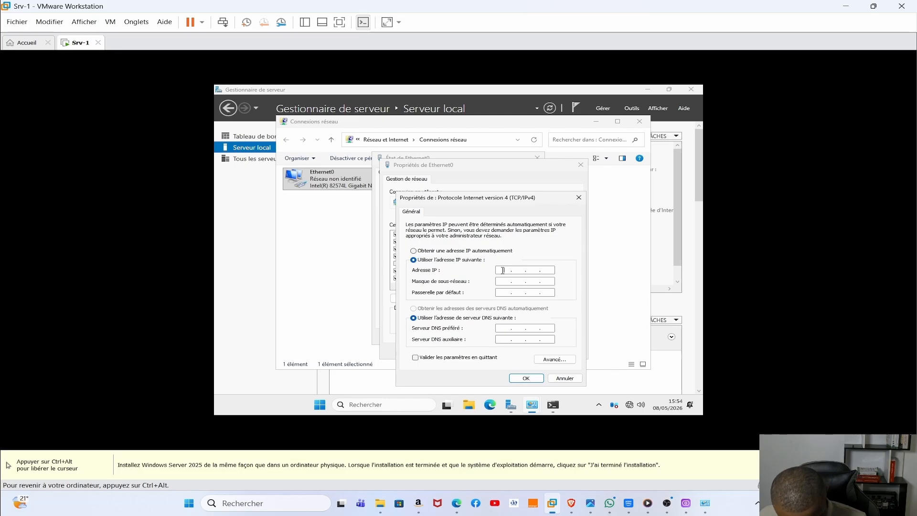
text(192 . 168 . 4 )
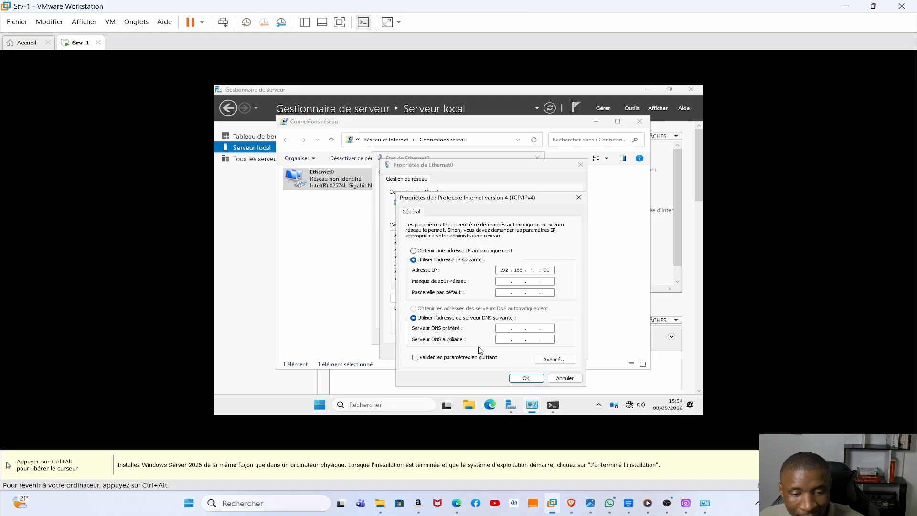
text(. 90)
click(500, 280)
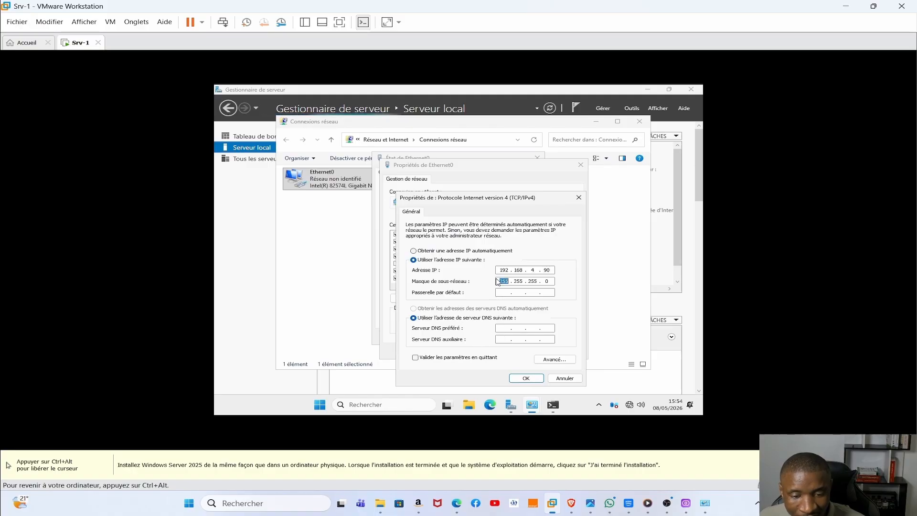
click(502, 293)
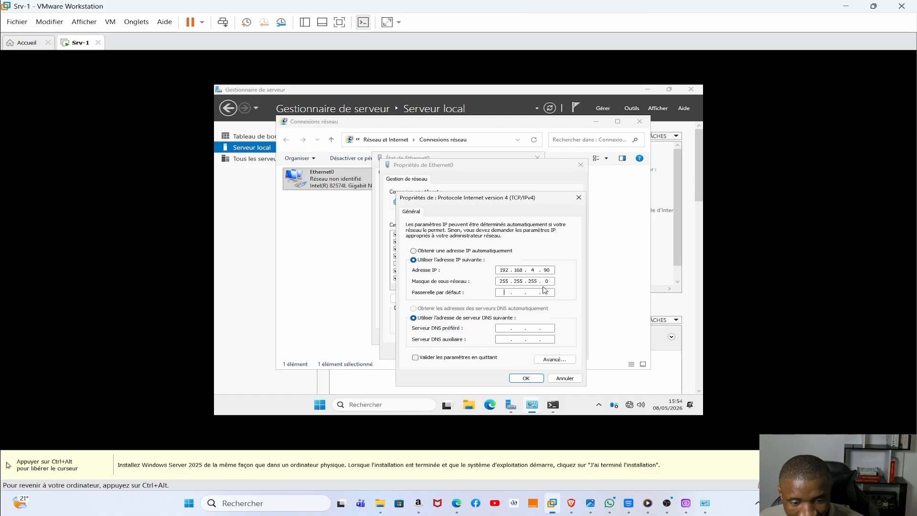
click(510, 290)
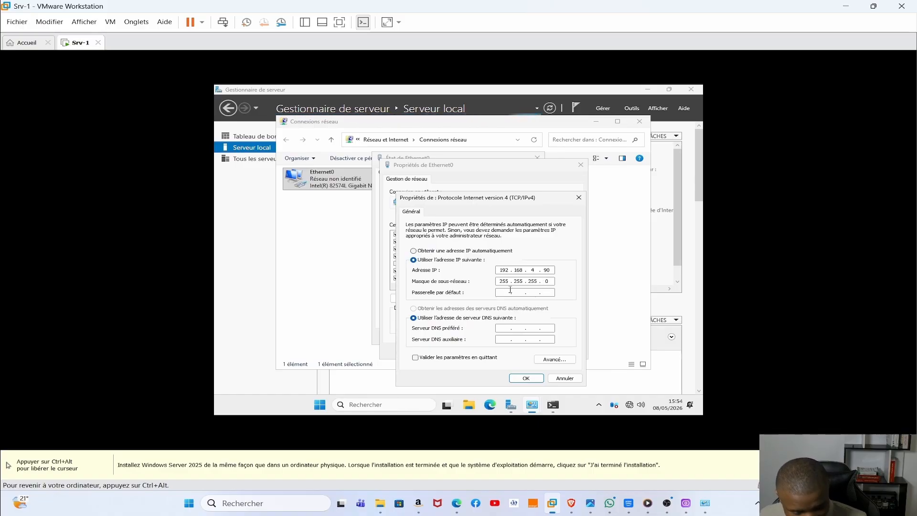
text(1)
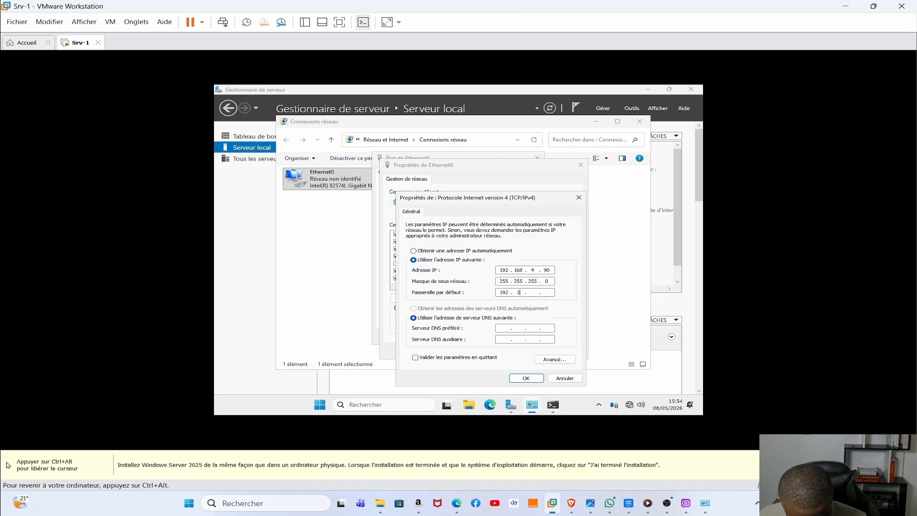
text(92 . 168 . 4 .)
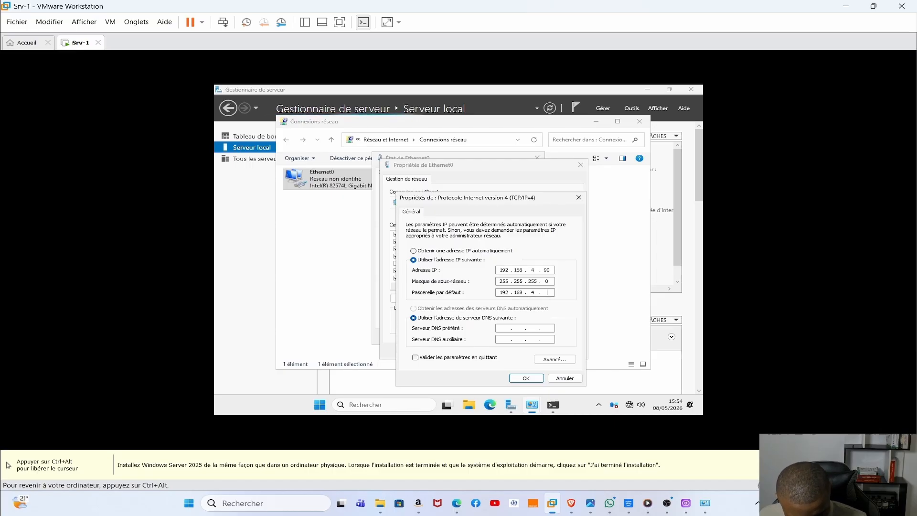
text( 254)
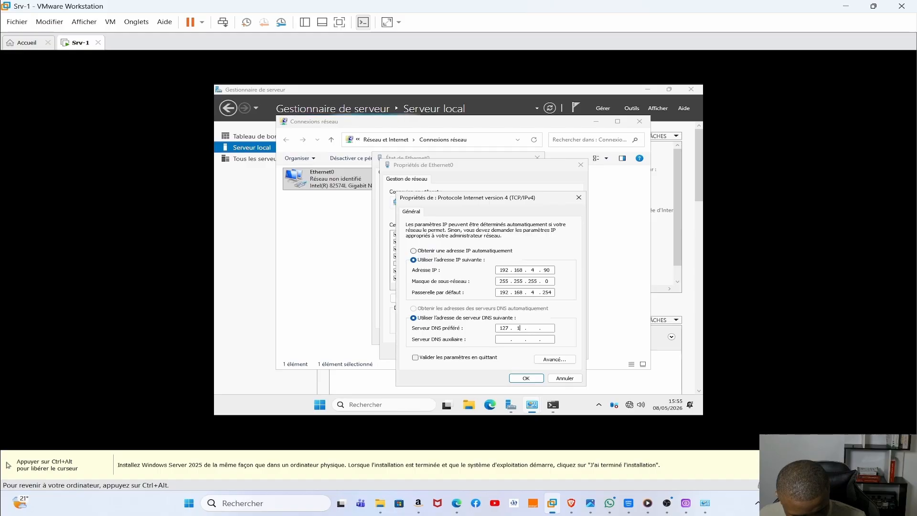
text(1)
key(BackSpace)
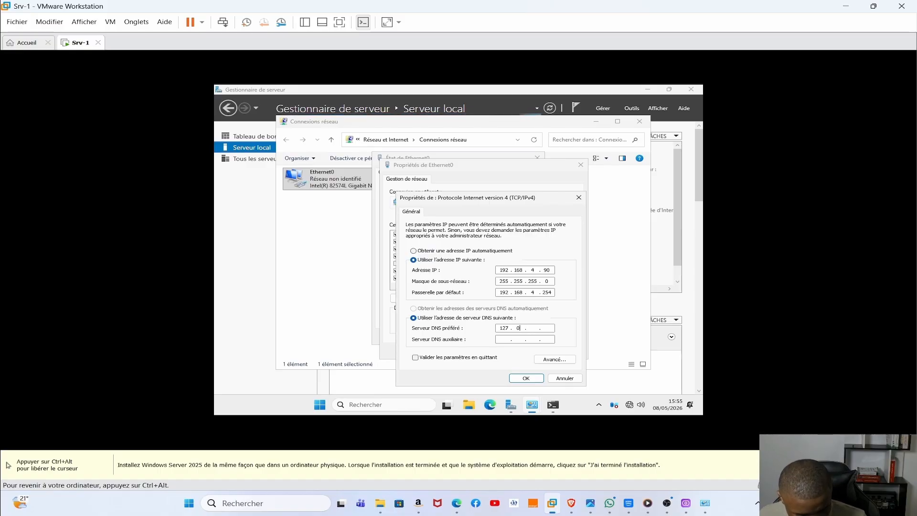
text(0.0.1)
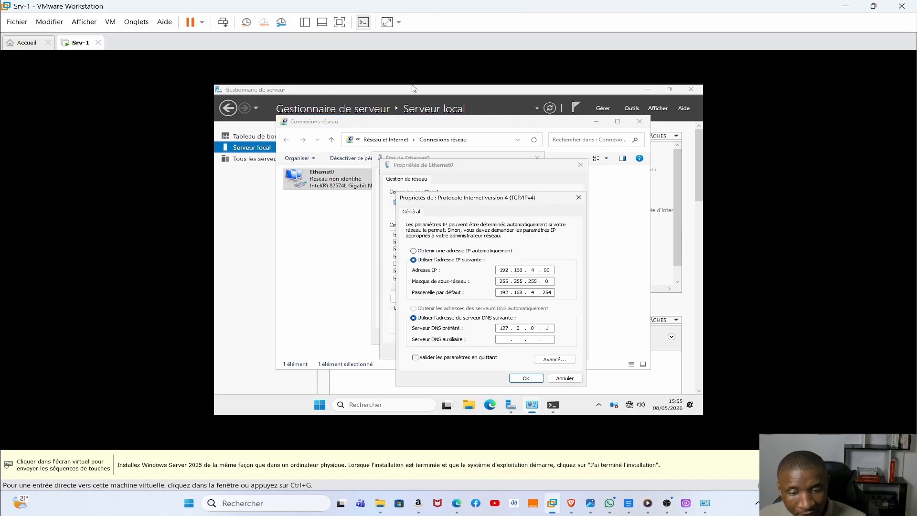
click(526, 378)
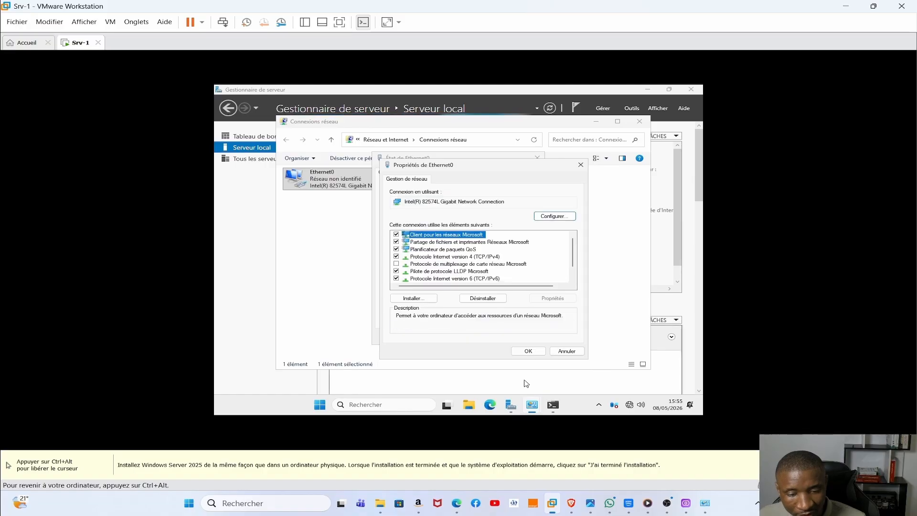
click(528, 351)
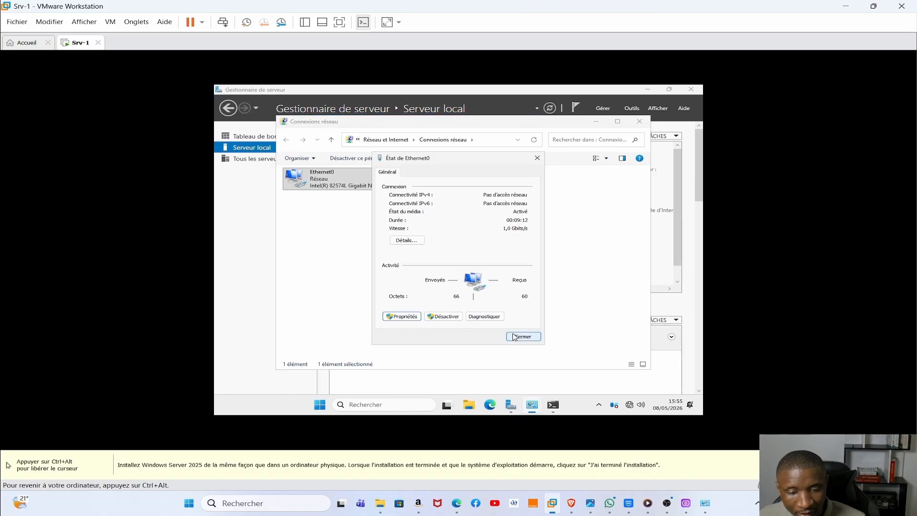
- Disable and re-enable the Ethernet0 adapter, then minimize the Network Connections window
click(516, 337)
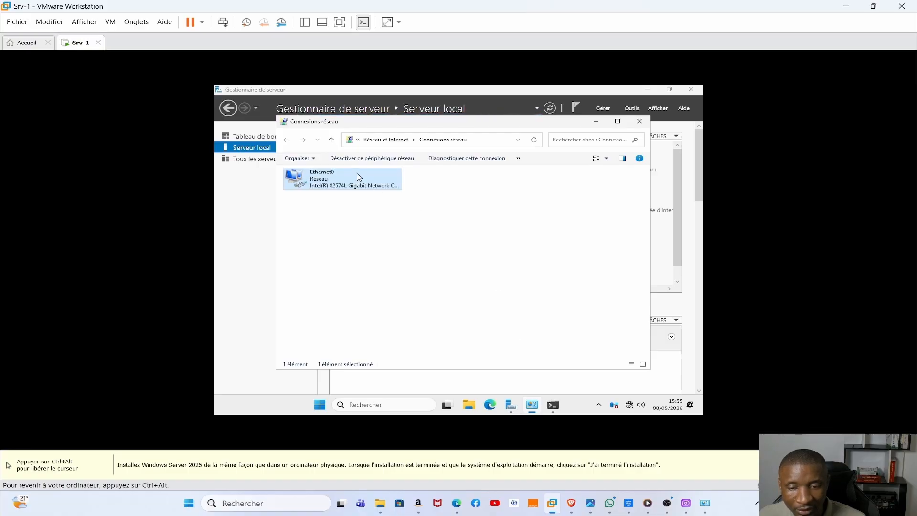
right_click(350, 185)
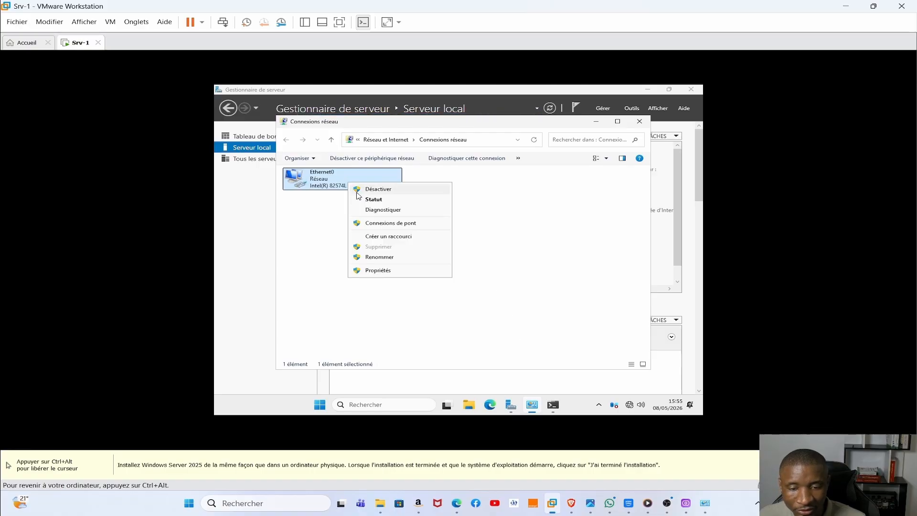
click(366, 190)
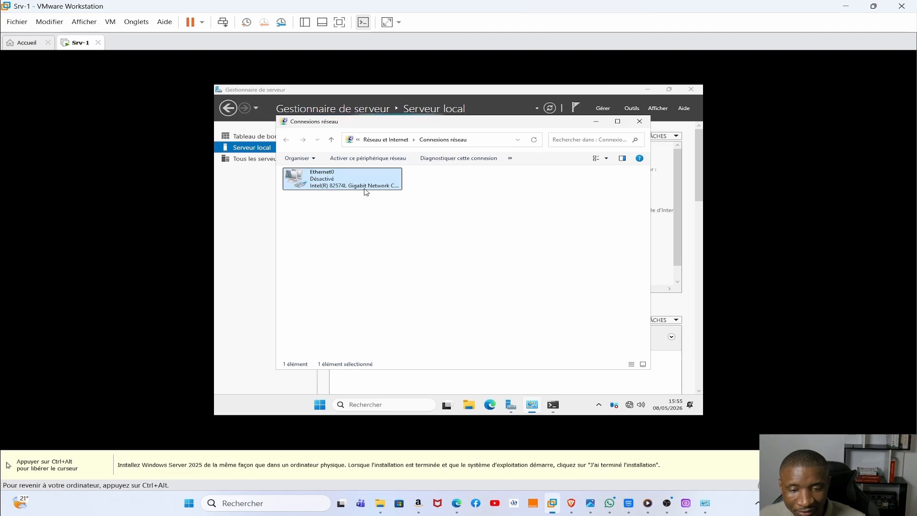
right_click(345, 183)
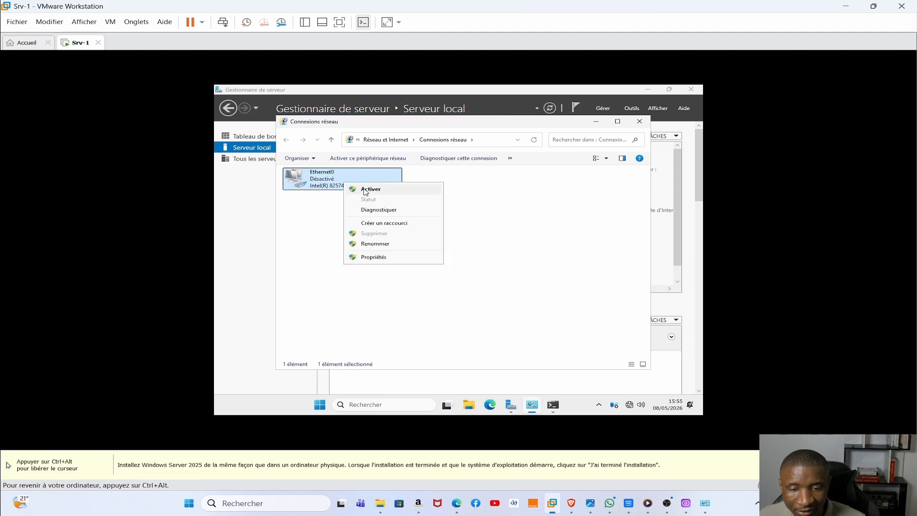
click(368, 190)
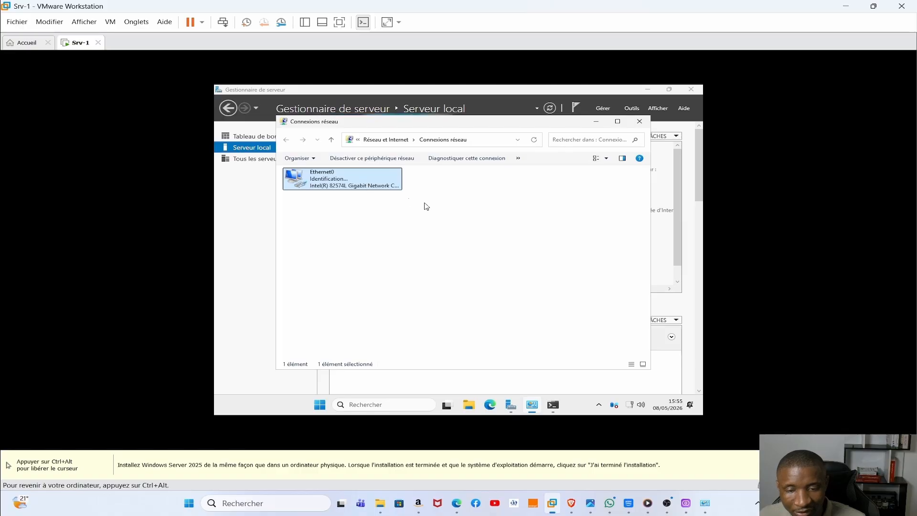
click(444, 199)
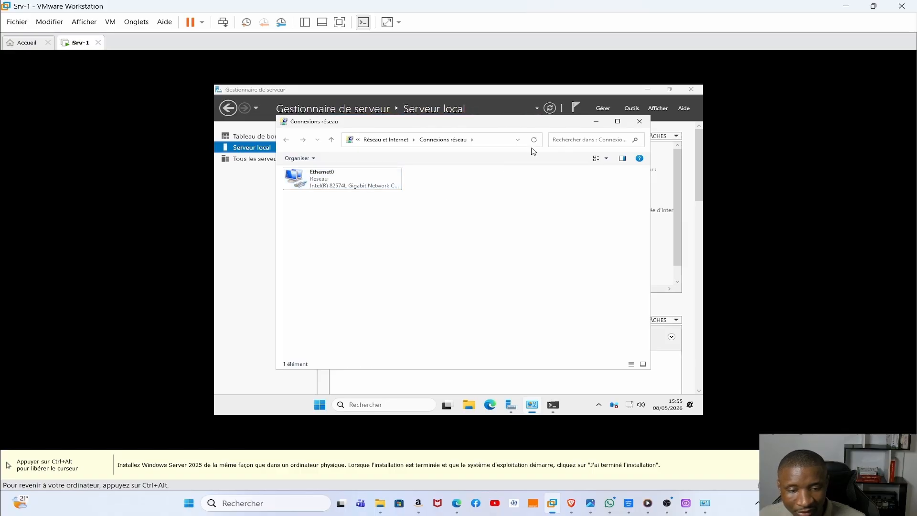
click(596, 125)
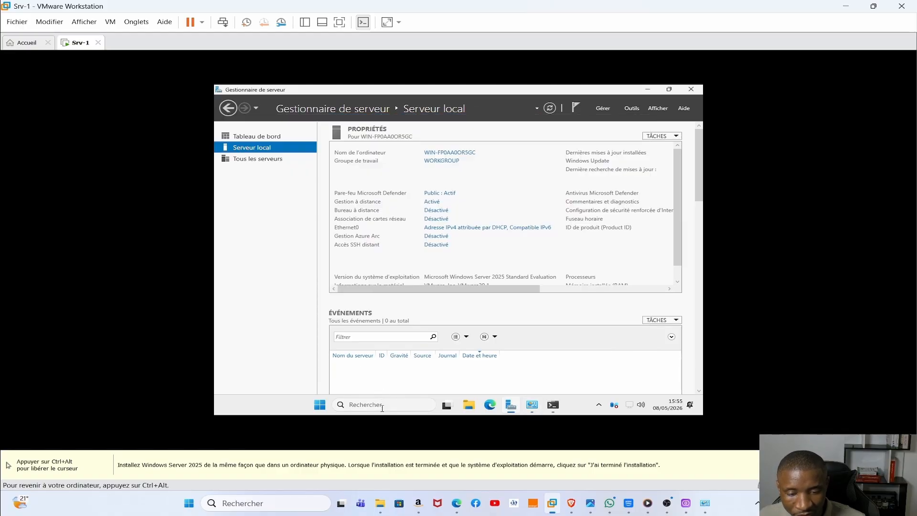
- Run ipconfig in a guest Command Prompt to confirm Ethernet0 at 192.168.4.90, gateway 192.168.4.254
click(382, 405)
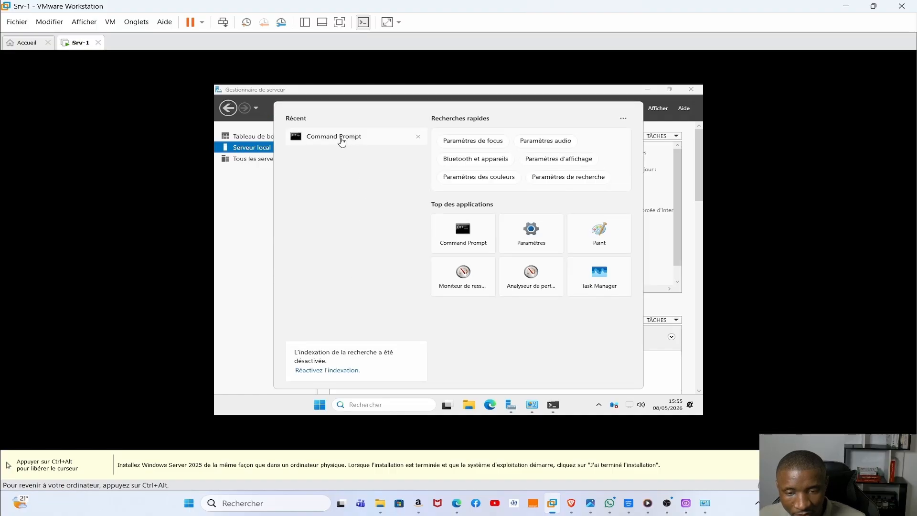
click(340, 137)
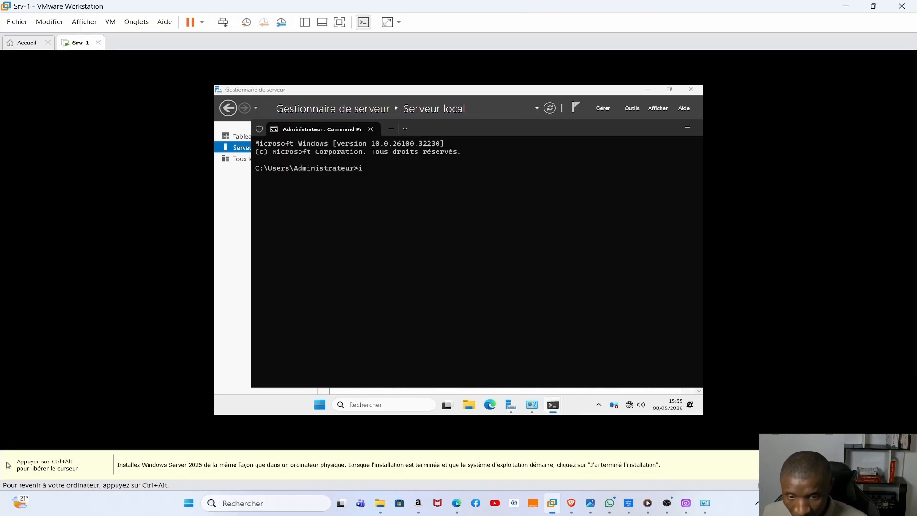
text(pc)
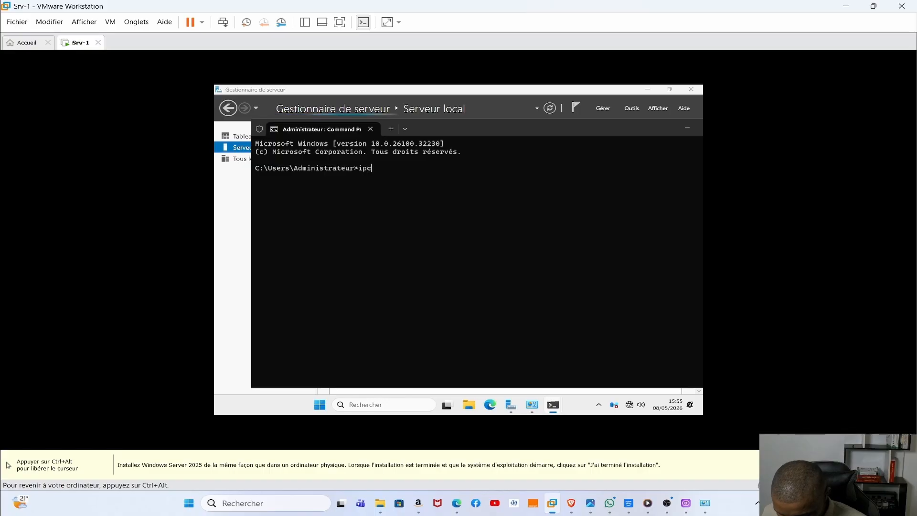
text(onfig)
key(Return)
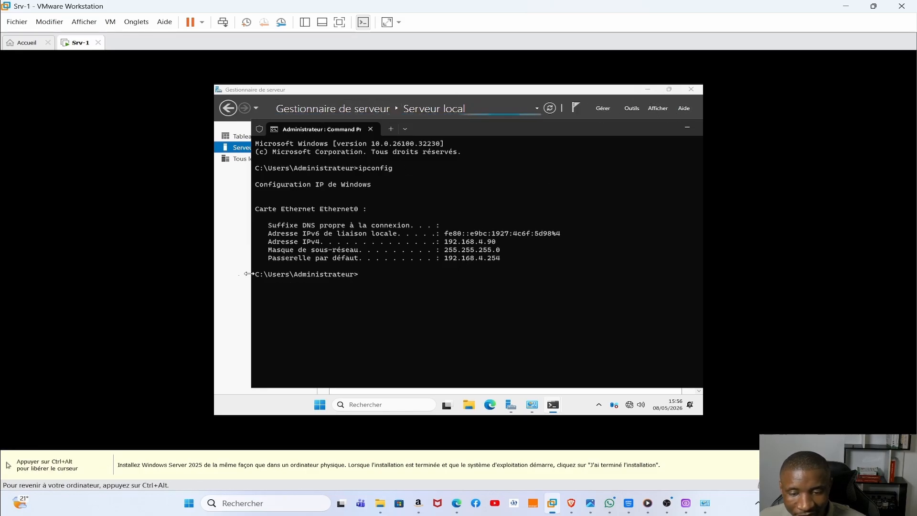
click(234, 267)
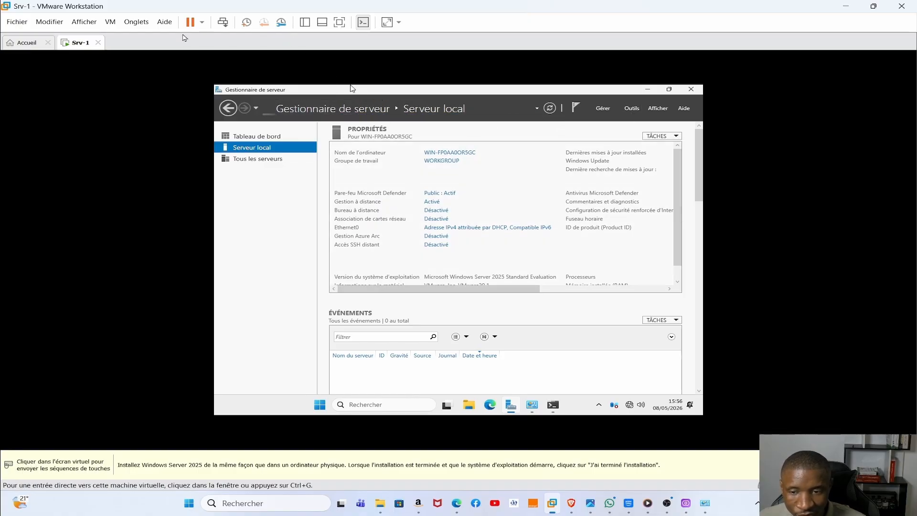
- Mount the VMware Tools disc from the Srv-1 tab menu and launch its setup from drive D:
right_click(84, 46)
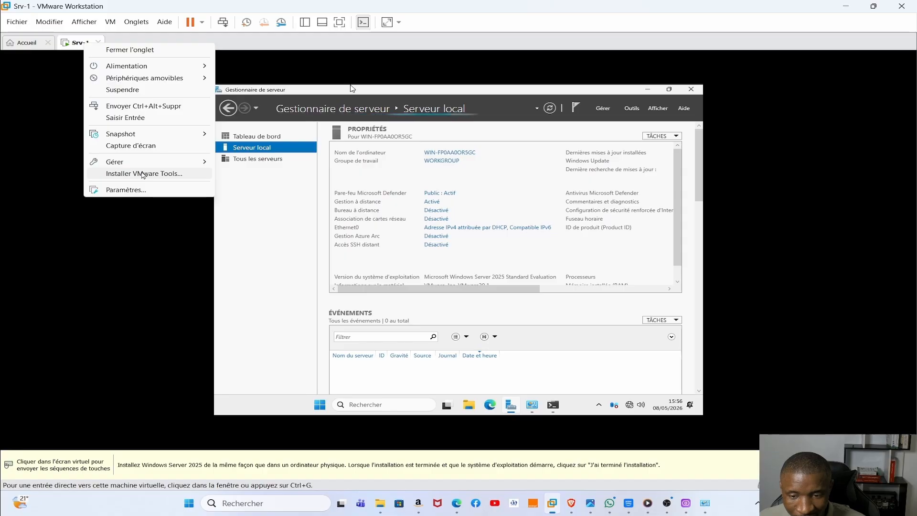
click(144, 174)
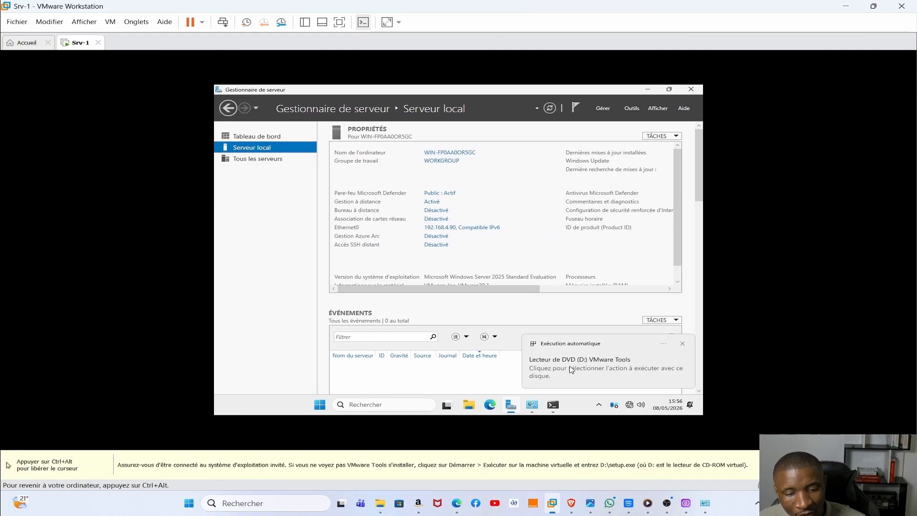
click(585, 369)
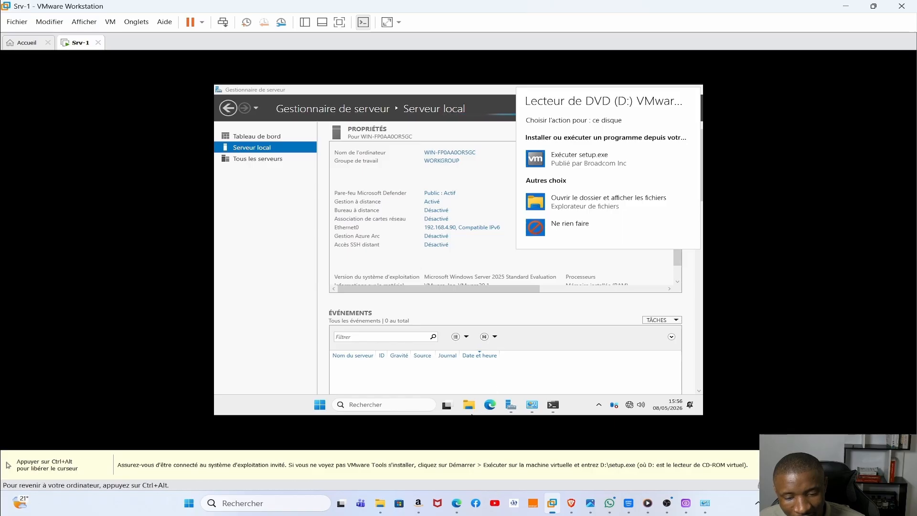
click(469, 405)
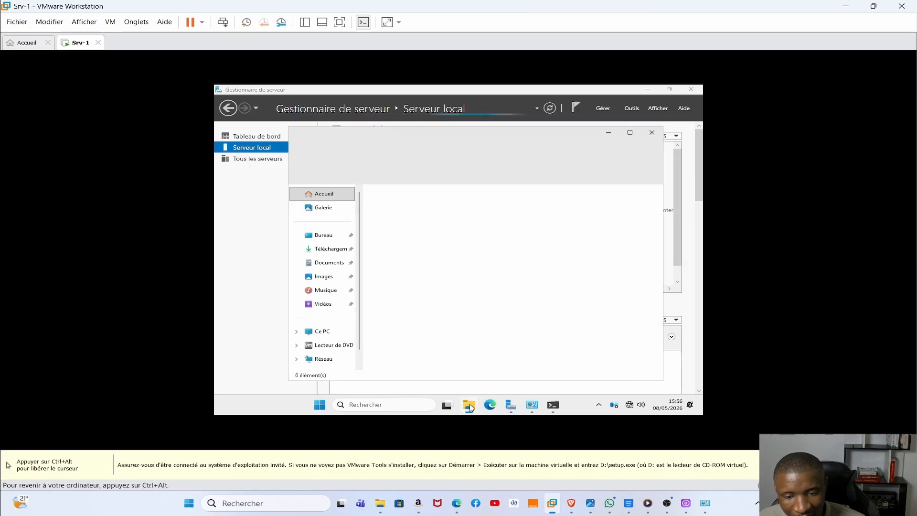
click(328, 332)
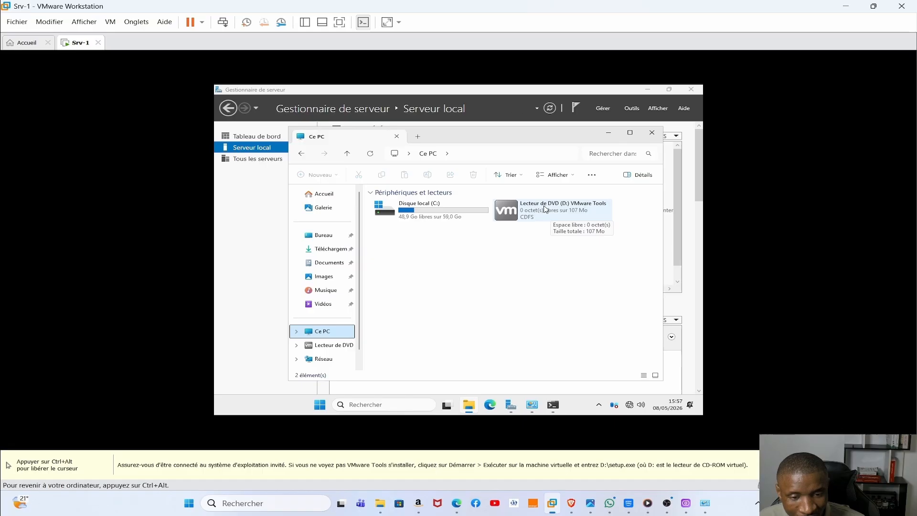
double_click(545, 209)
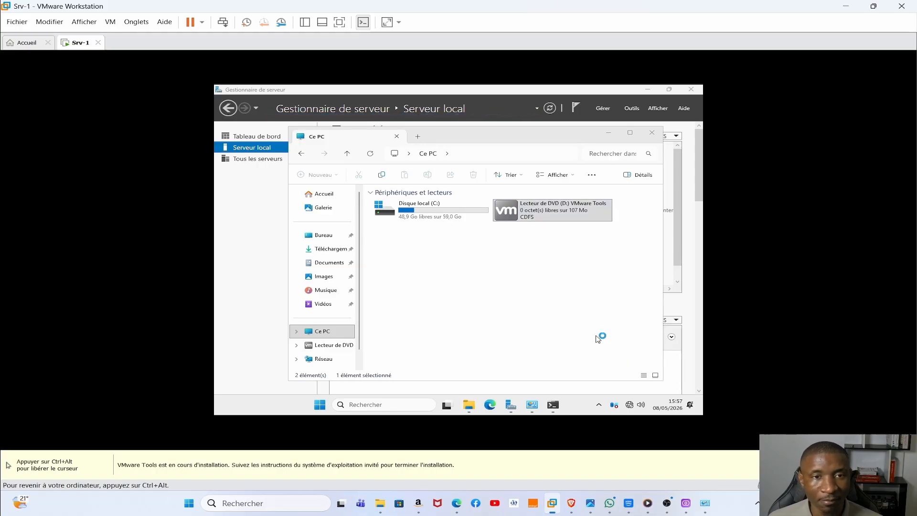
- Install VMware Tools with the Complète setup type, then accept restarting the guest
mouse_move(559, 413)
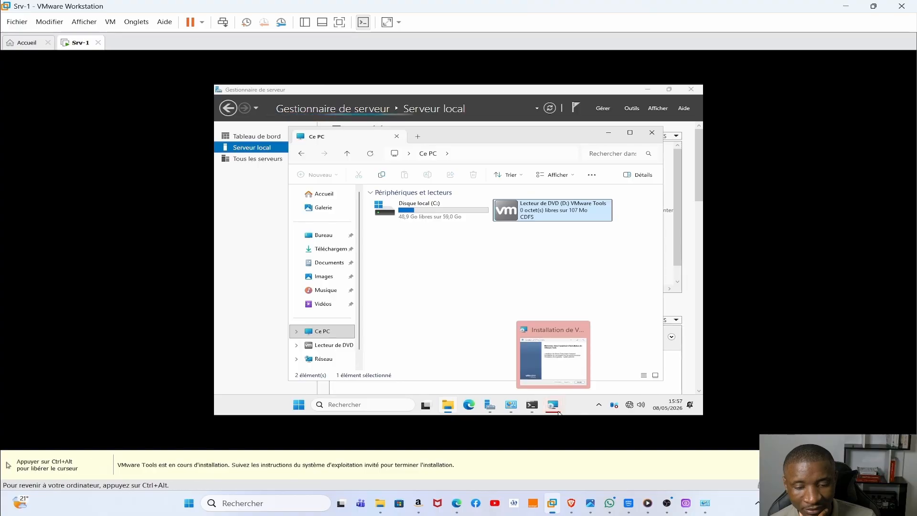
click(550, 355)
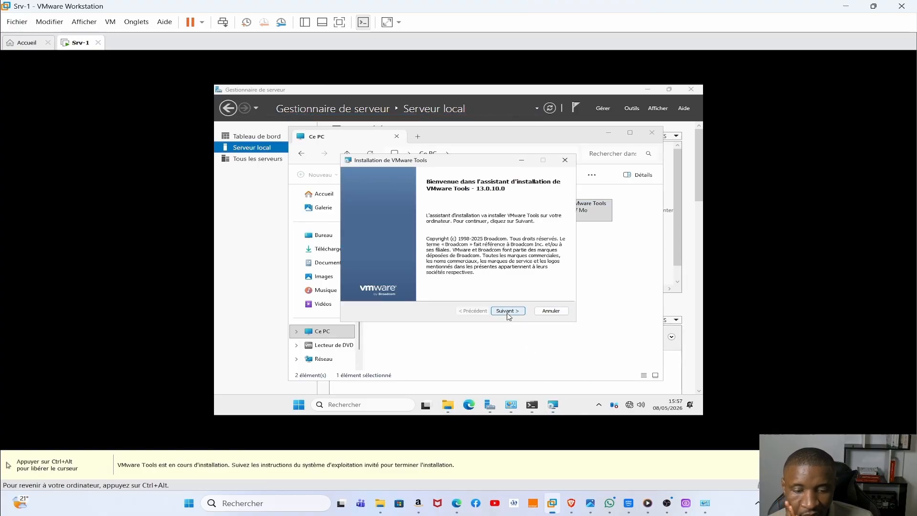
click(507, 311)
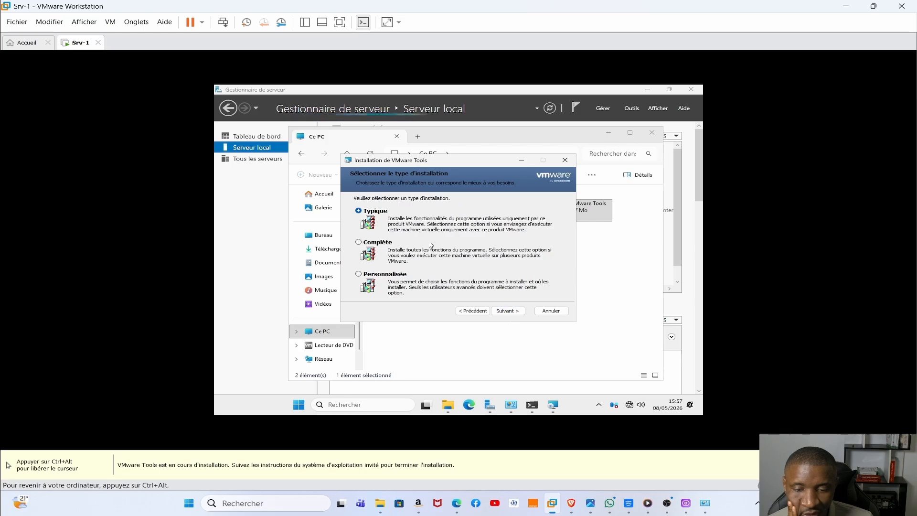
click(358, 243)
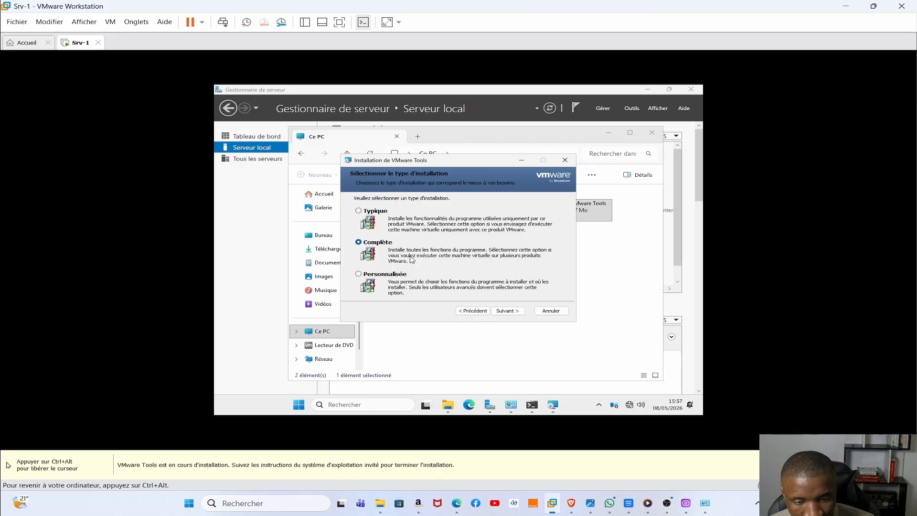
click(510, 312)
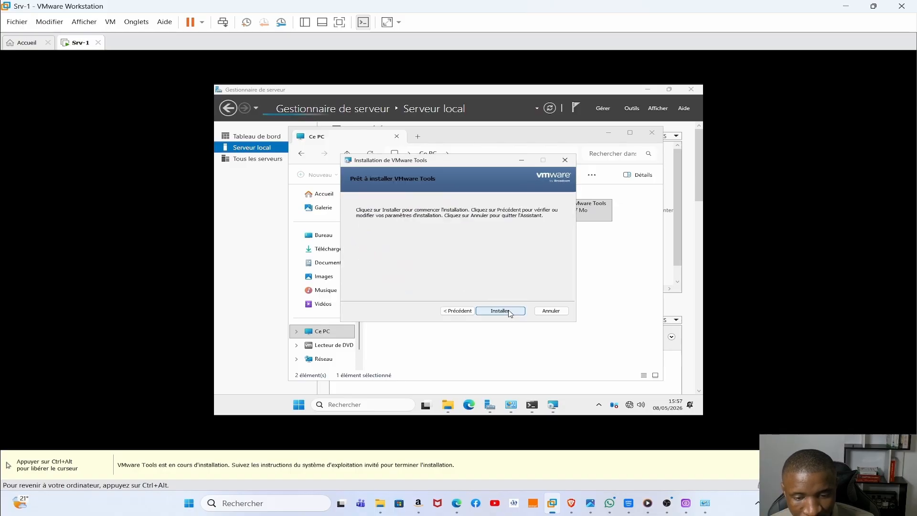
click(509, 312)
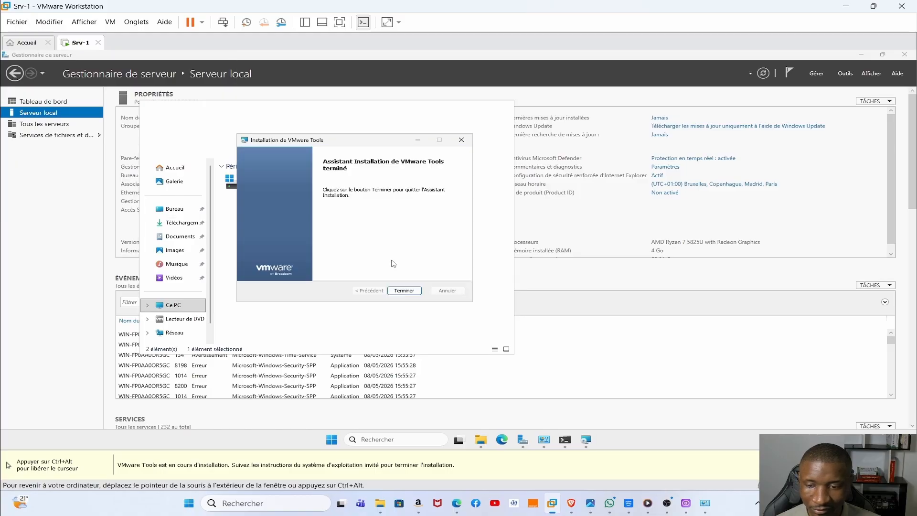
click(403, 291)
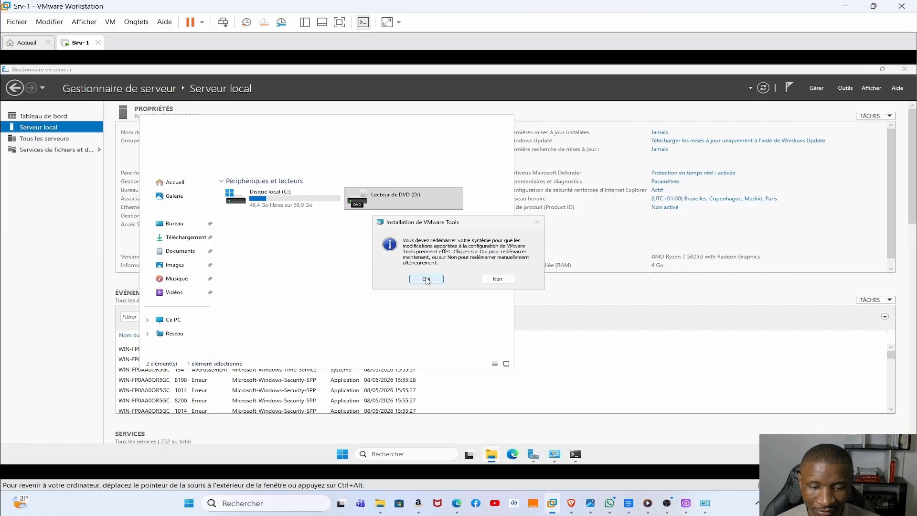
click(427, 279)
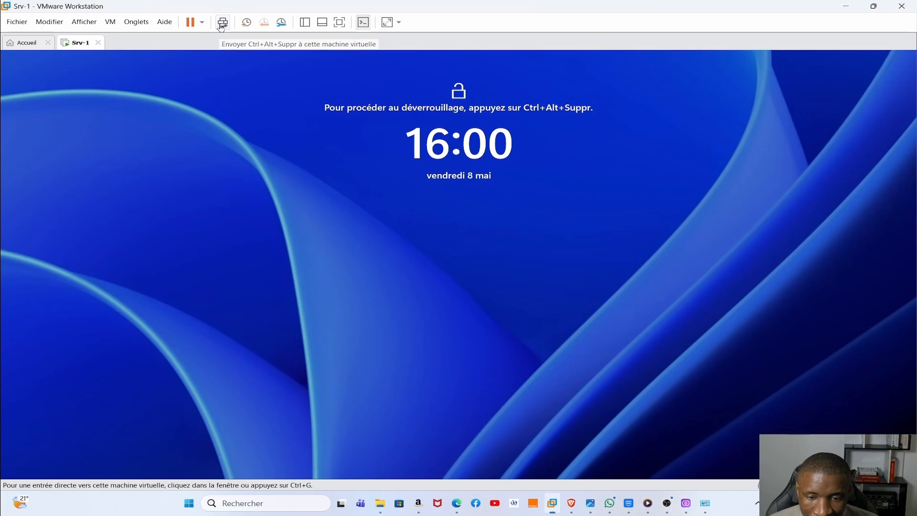
- Sign in with the administrator password and view the Serveur local page showing SRV-1 at 192.168.4.90
click(222, 24)
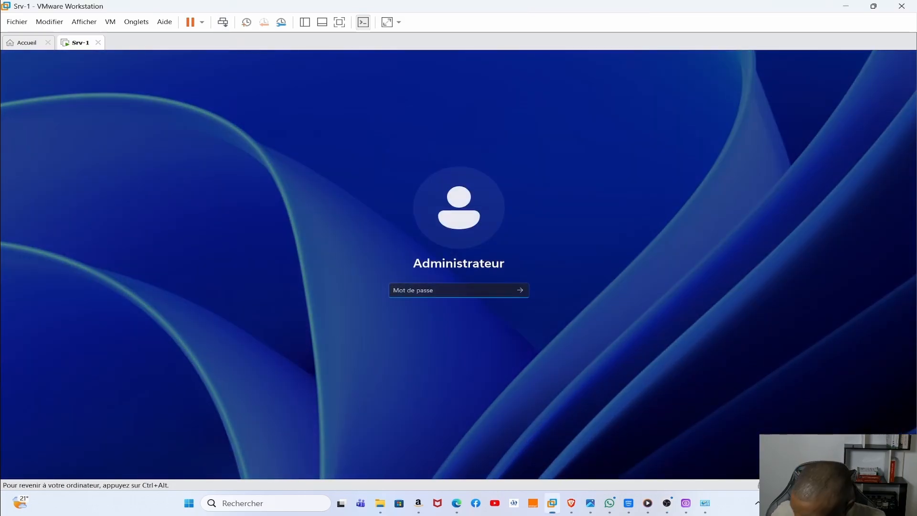
text(P)
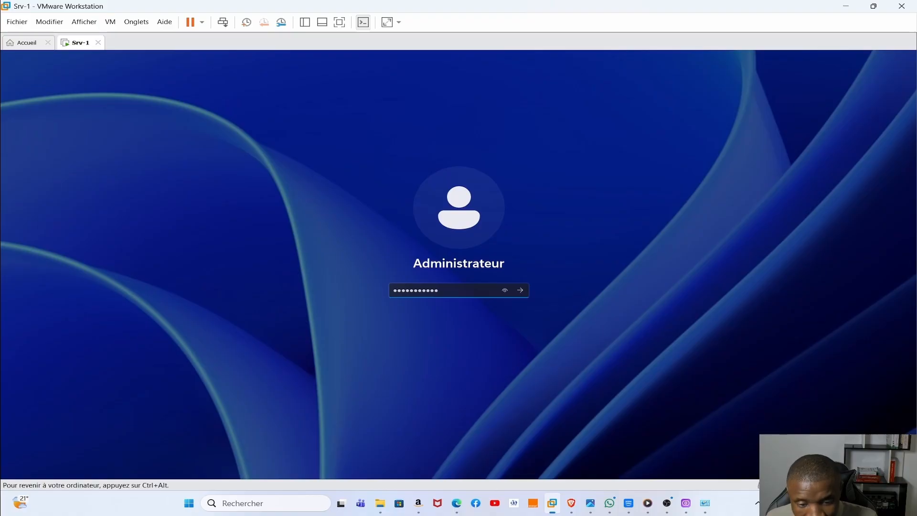
key(Return)
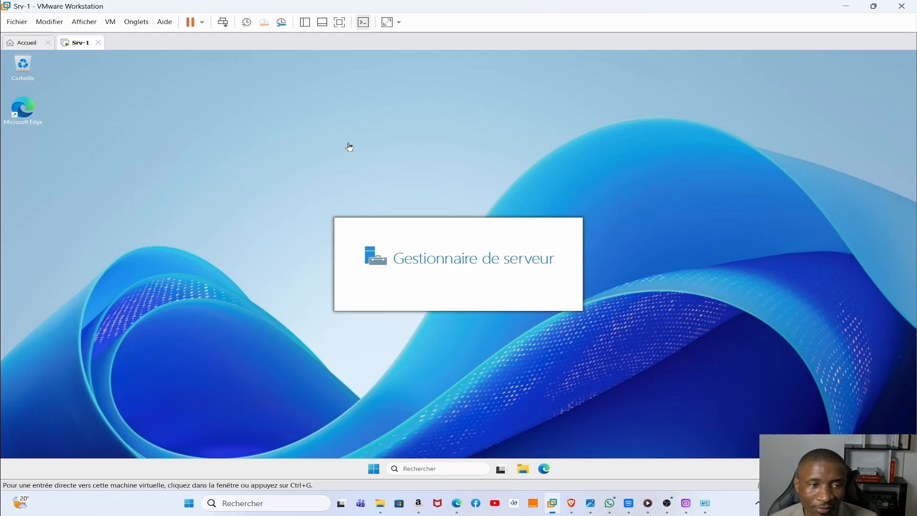
click(369, 147)
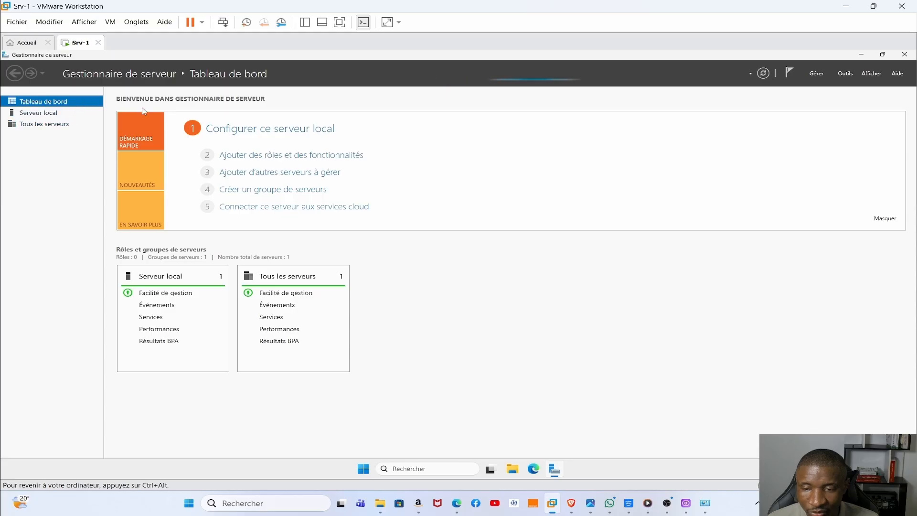
click(41, 114)
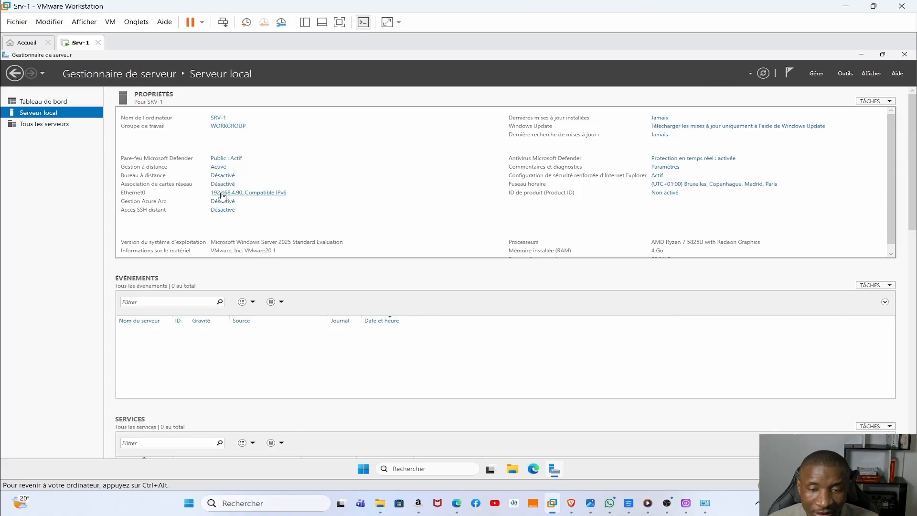
click(223, 193)
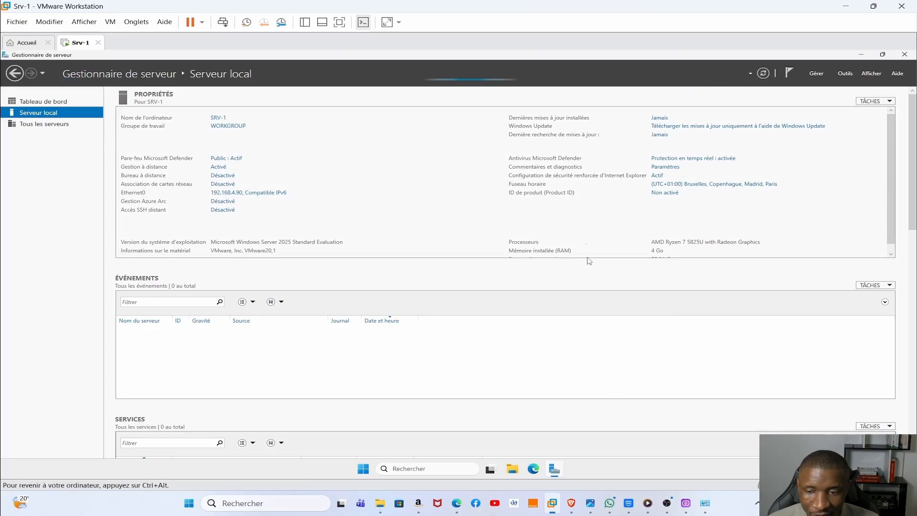